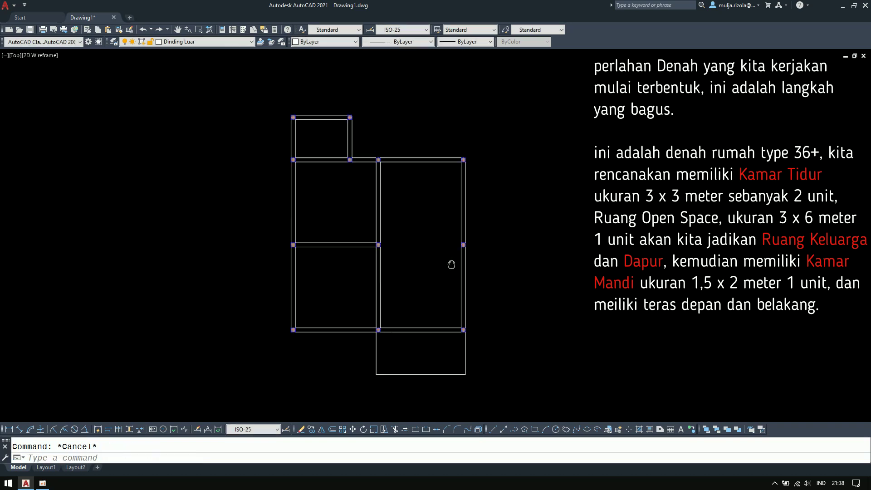
text(l)
key(space)
click(289, 147)
key(Escape)
key(space)
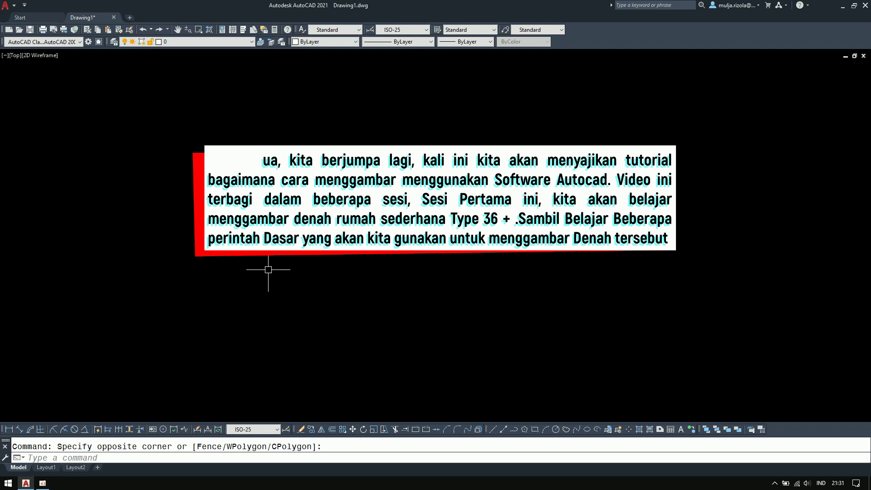
- Open the layer manager and create a layer named Dinding Luar with the color white
text(L)
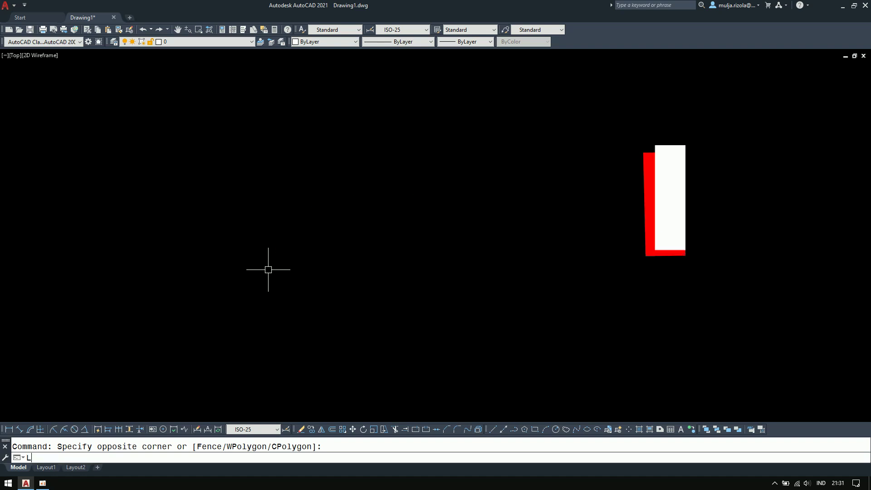
text(A)
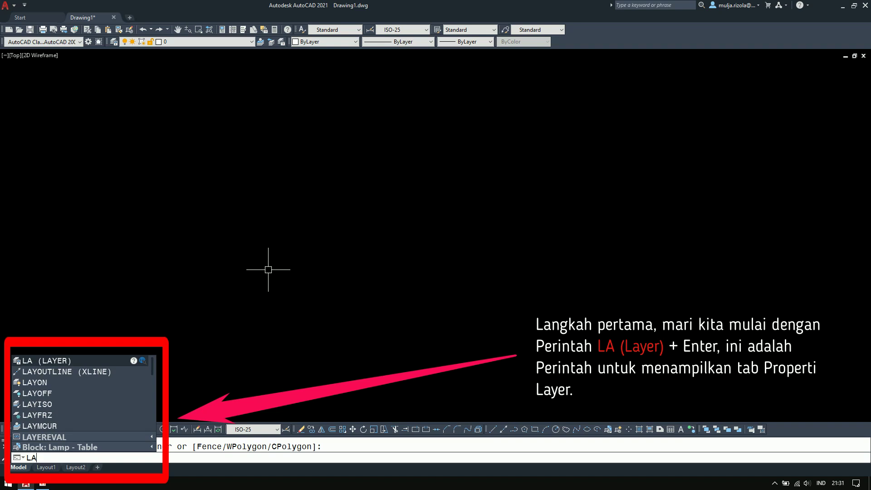
key(Return)
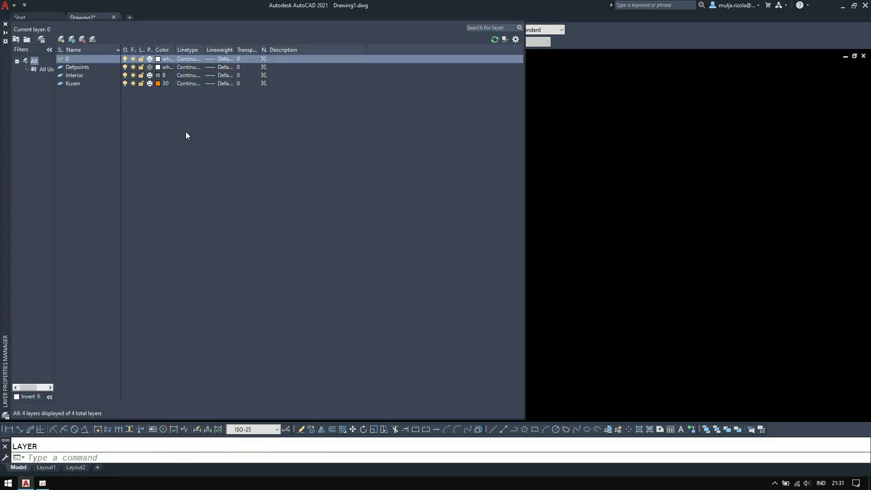
click(186, 131)
right_click(175, 131)
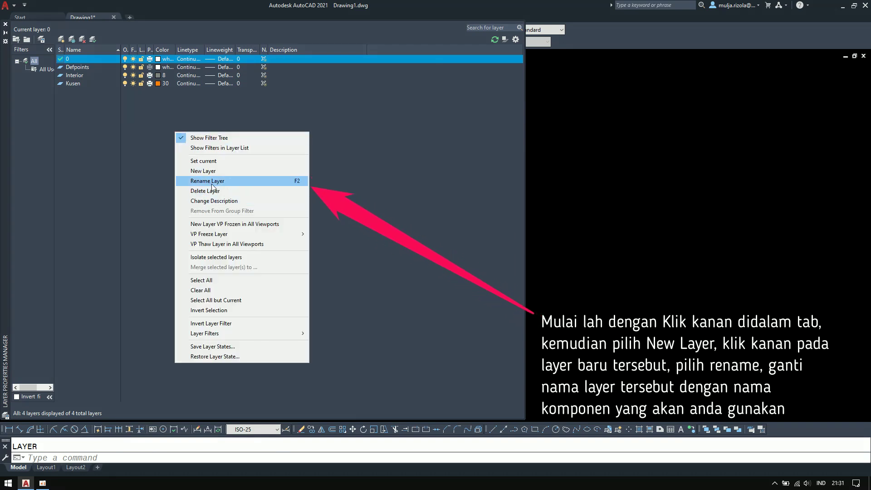
click(214, 171)
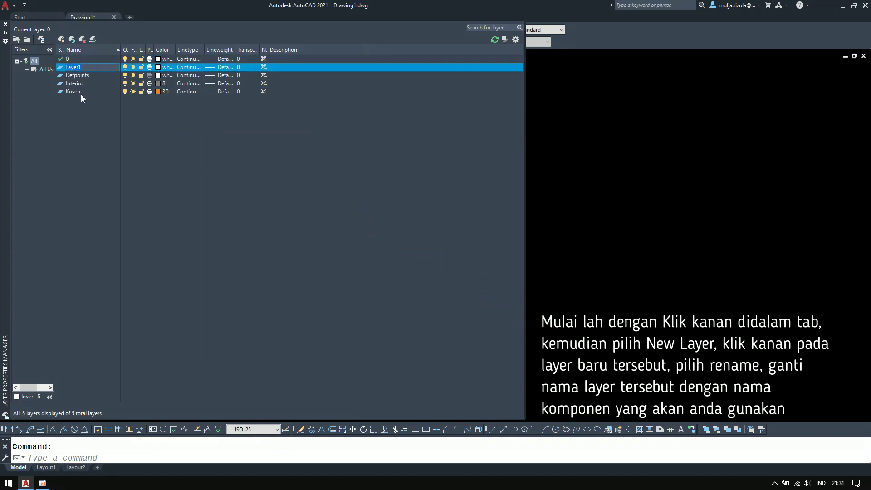
text(Dinding Lu)
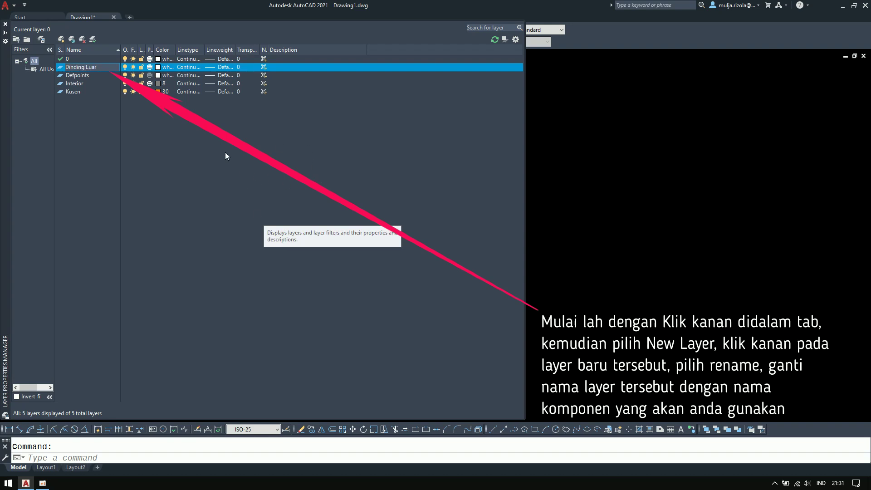
click(212, 135)
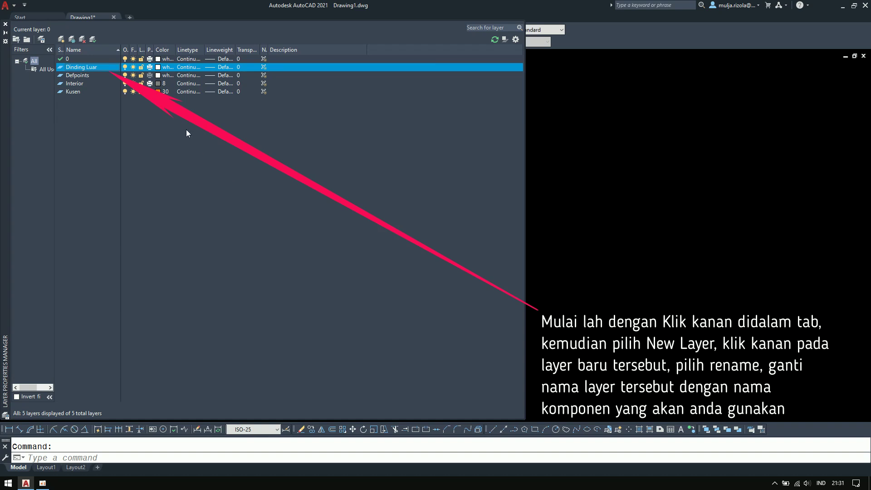
click(158, 68)
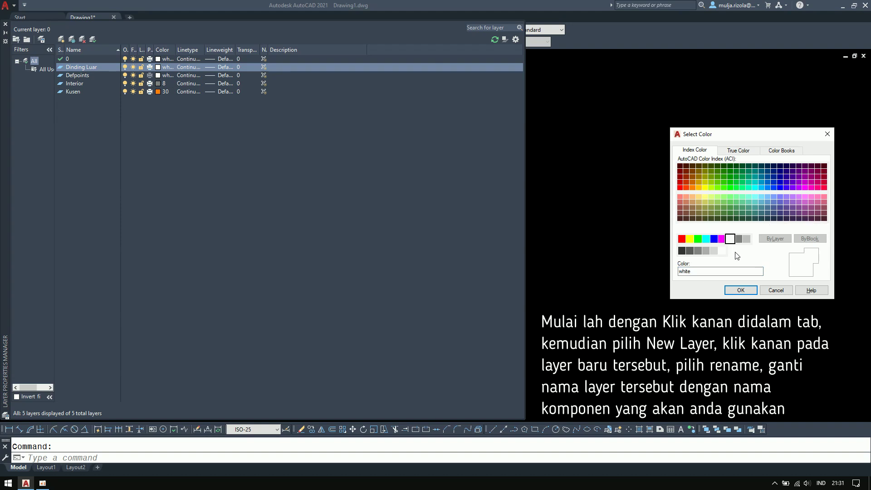
click(740, 290)
- Create a layer named Dinding Dalam and set its color to green
right_click(209, 170)
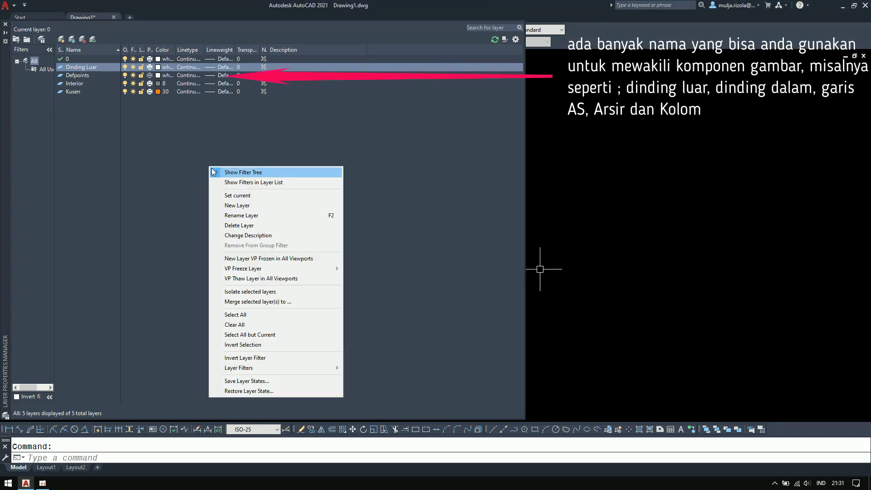
click(241, 205)
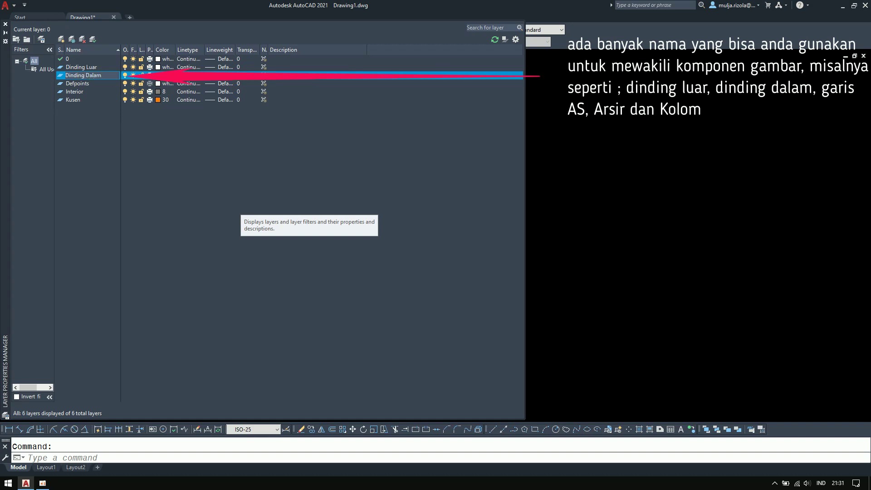
click(158, 75)
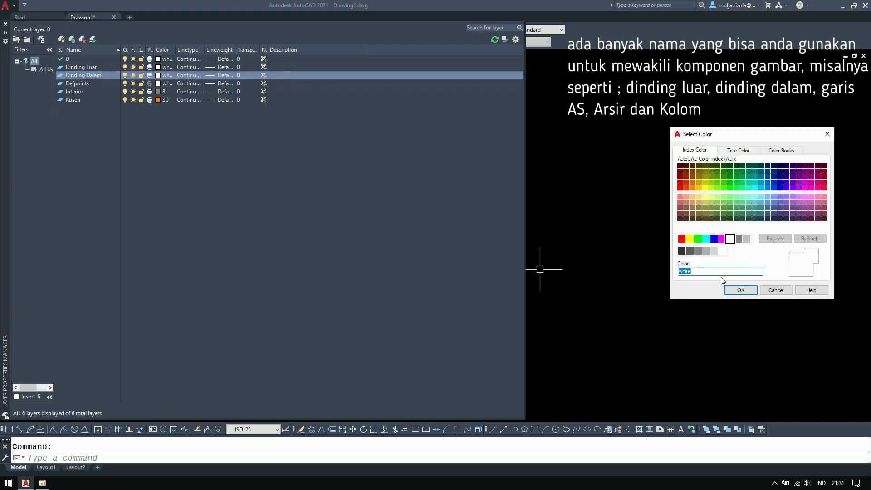
click(697, 239)
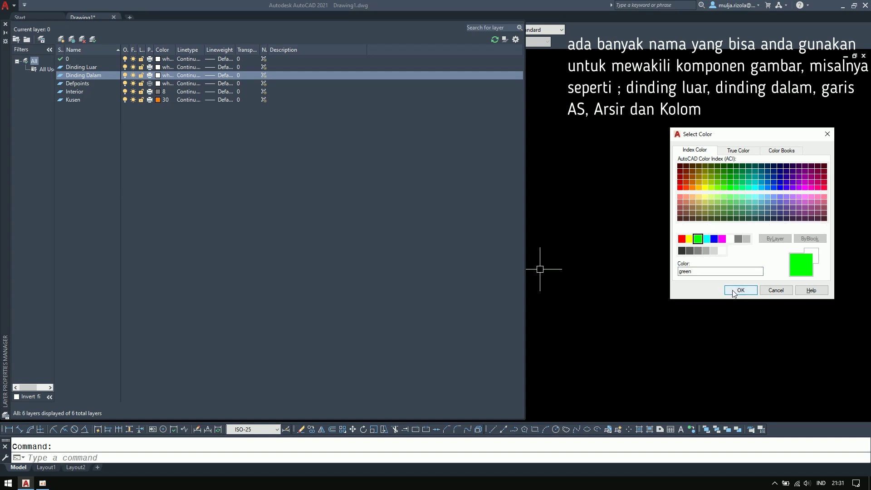
click(740, 290)
- Create a layer named Garis AS and set its color to index 11
right_click(197, 184)
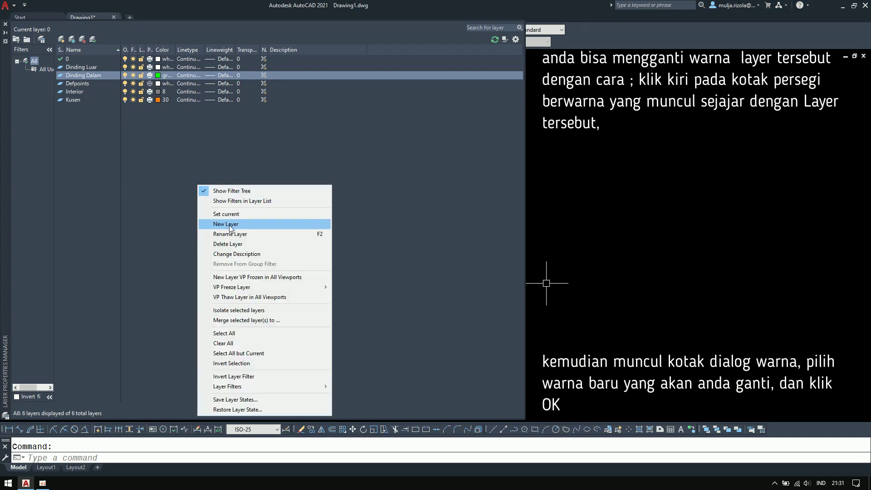
click(229, 225)
text(Garis)
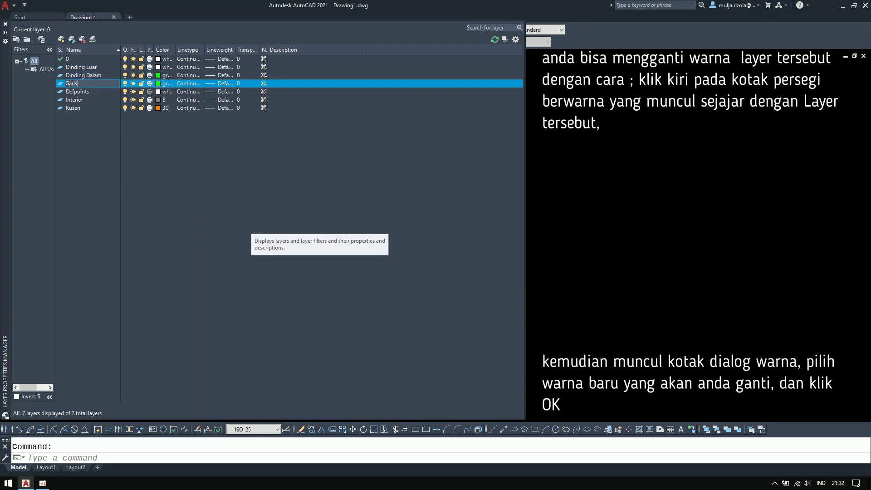
text( AS)
key(Return)
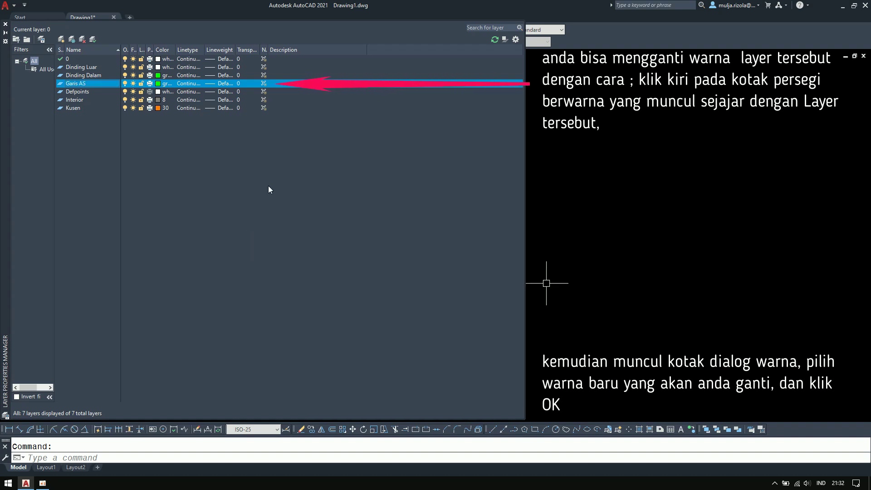
click(158, 84)
text(11)
click(740, 289)
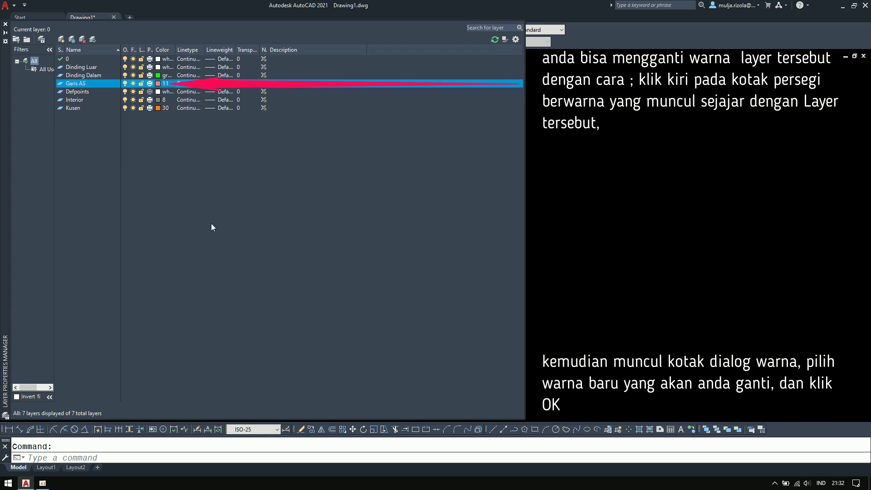
- Create a layer named Kolom and set its color to blue
right_click(214, 204)
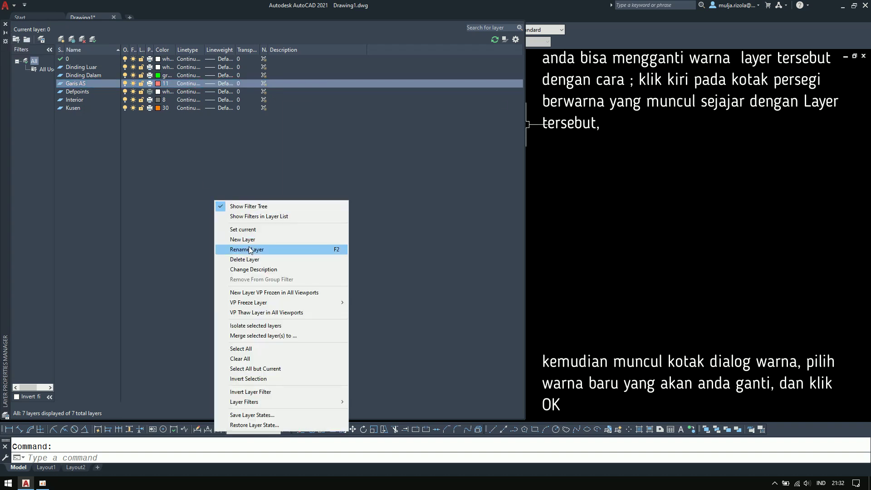
click(248, 240)
text(KO)
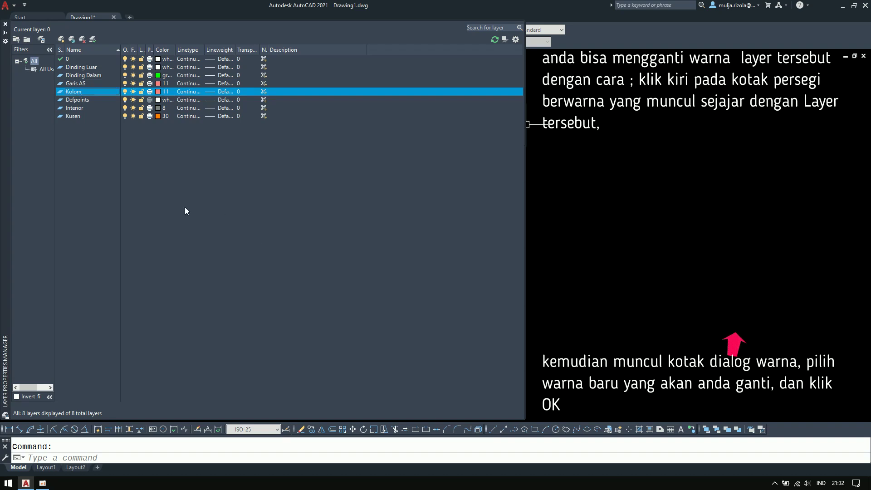
click(158, 91)
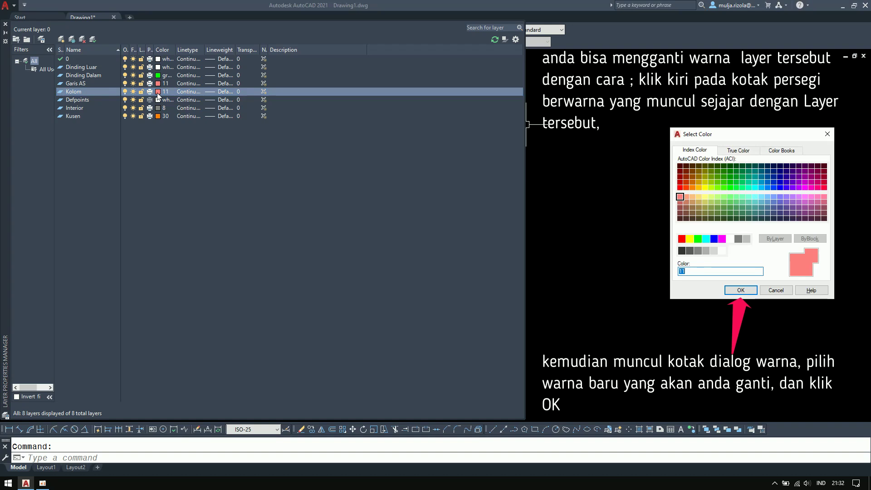
click(741, 290)
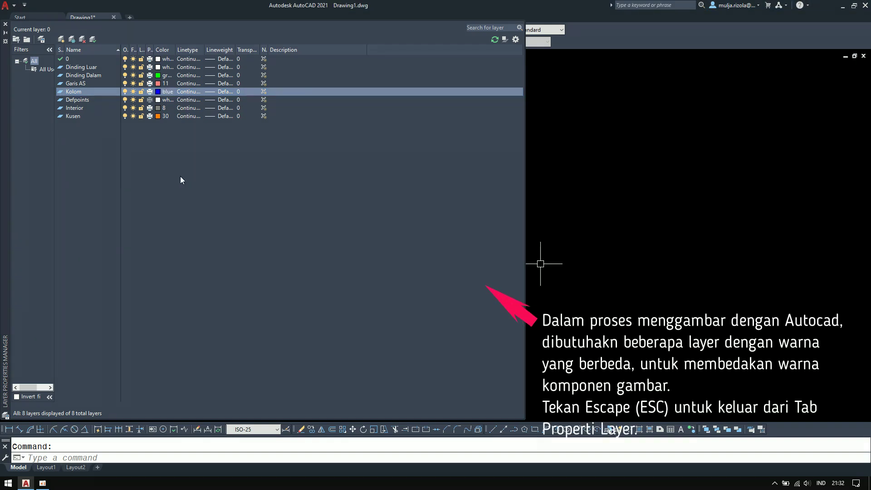
- Create a layer named Arsir and set its color to grey, index 8
right_click(166, 194)
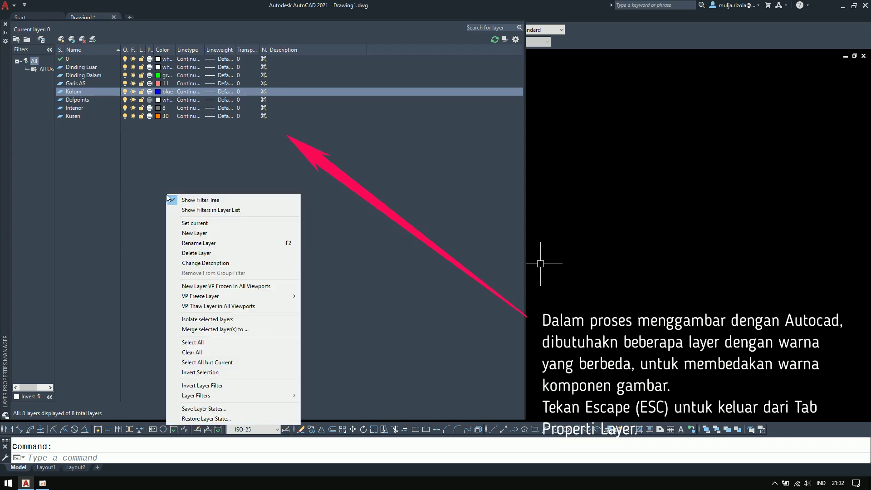
click(212, 234)
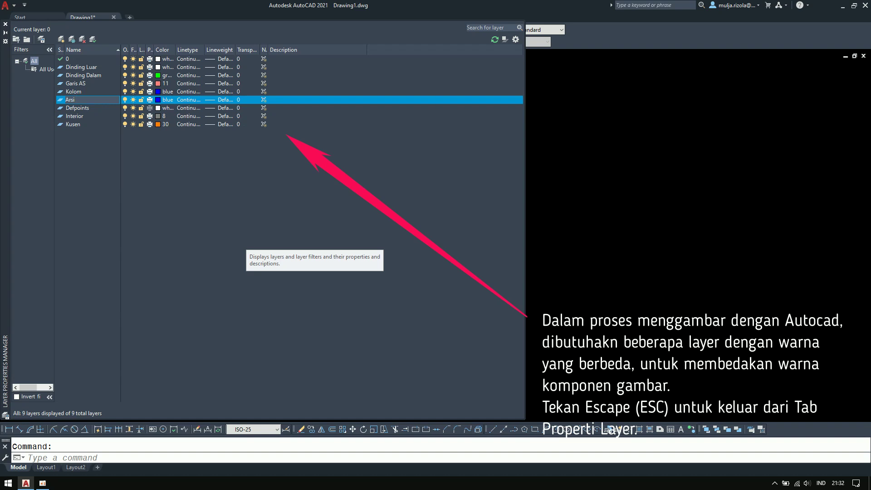
text(Arsir)
key(Return)
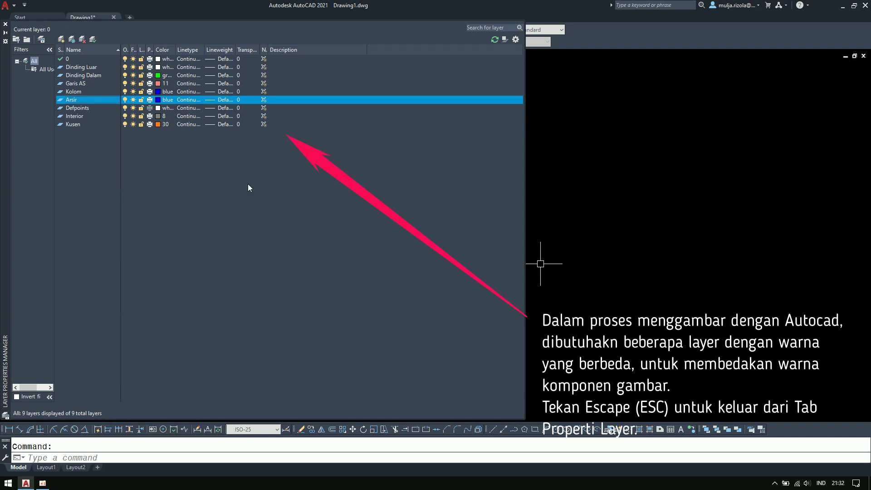
click(159, 102)
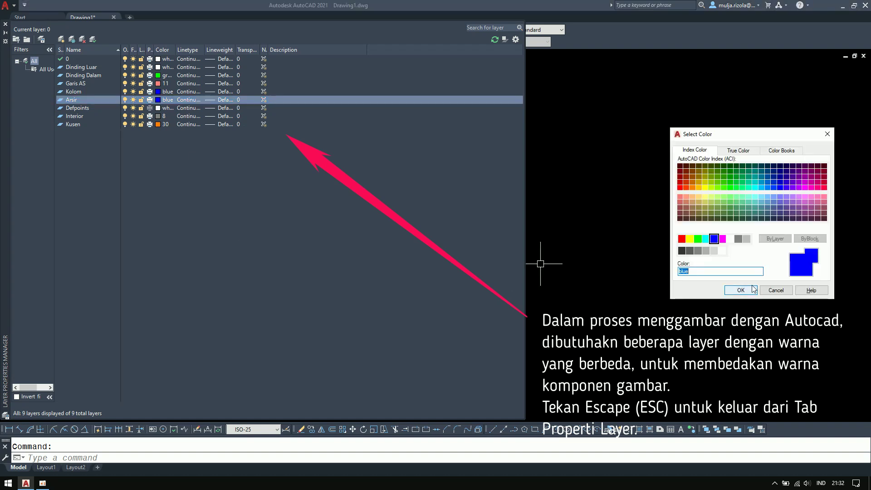
click(738, 238)
click(740, 290)
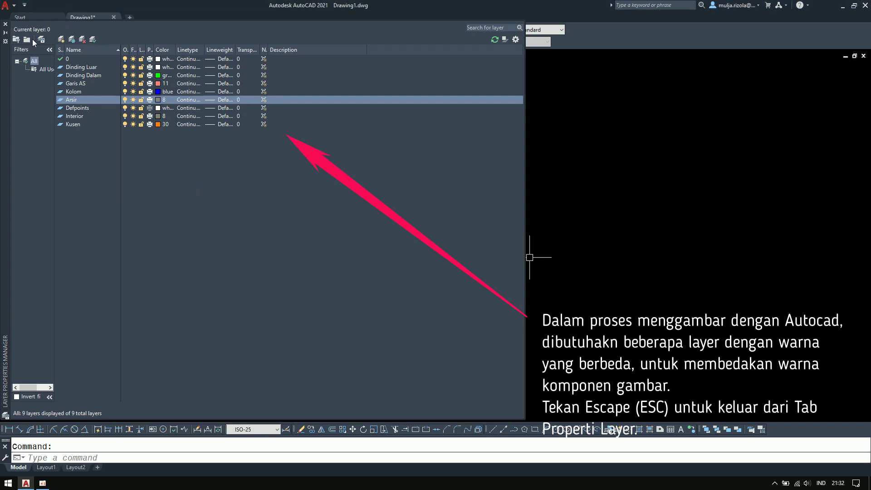
- Close the layer manager and make Dinding Luar the current layer
click(6, 25)
click(473, 155)
click(366, 248)
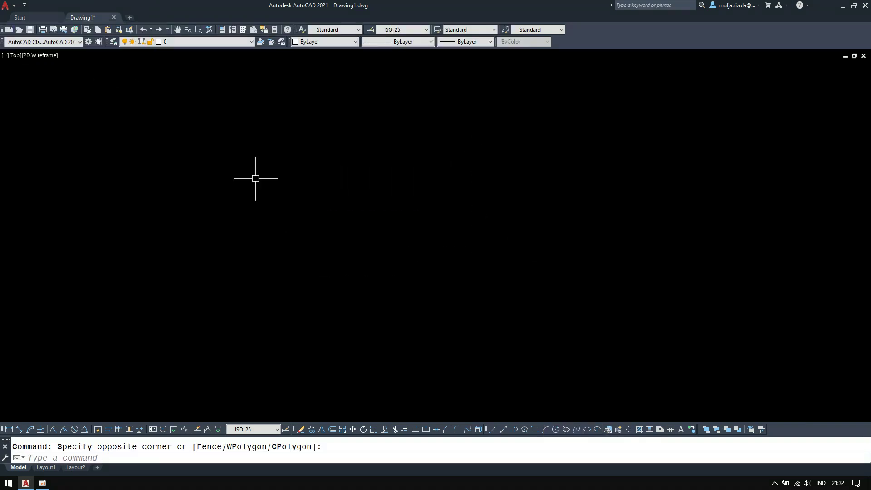
click(252, 42)
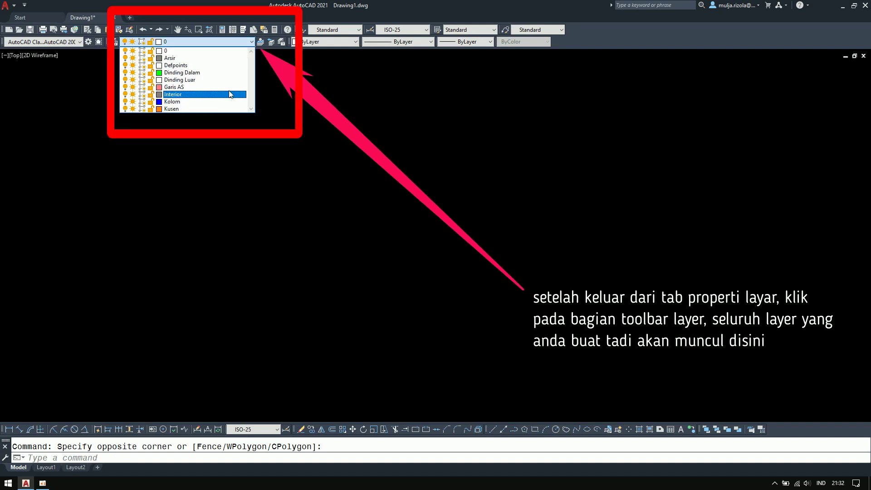
click(292, 189)
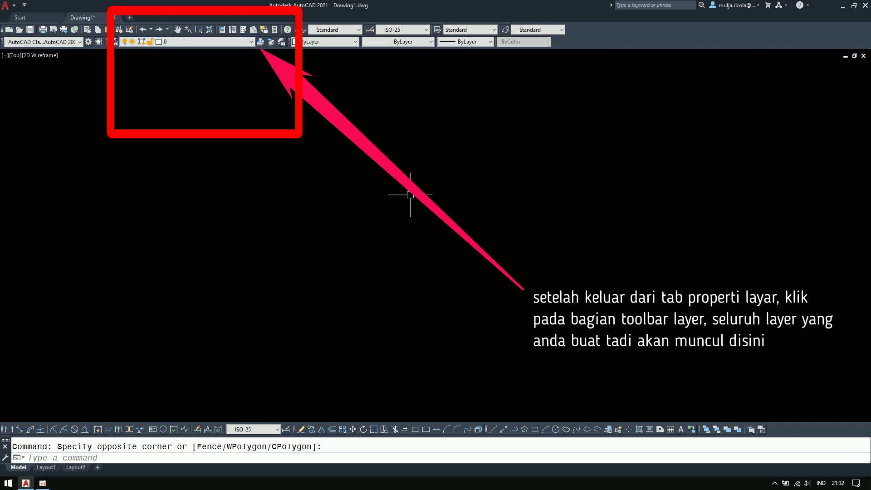
click(192, 42)
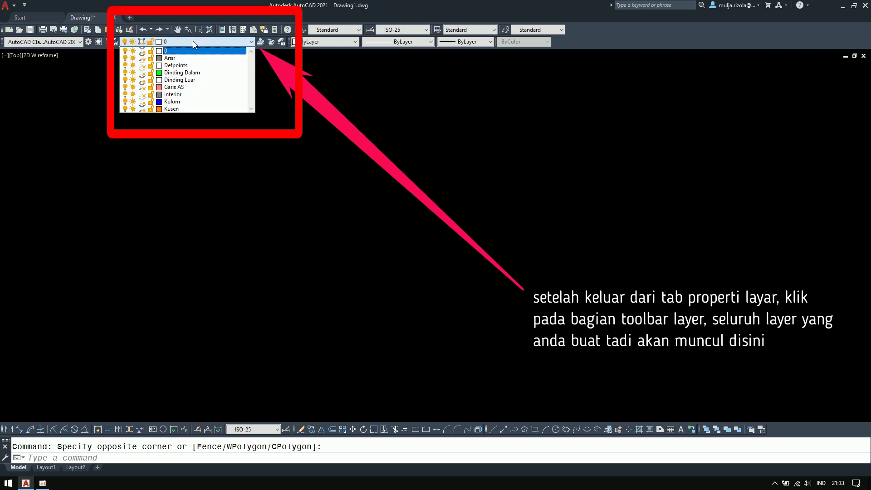
click(203, 79)
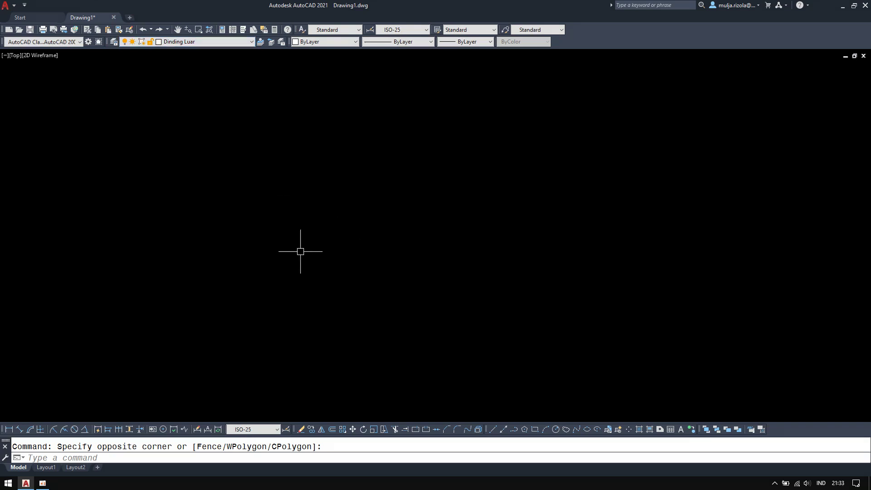
- Draw a horizontal line 3 m long to the right from a freely picked start point in the empty drawing
text(l)
key(Return)
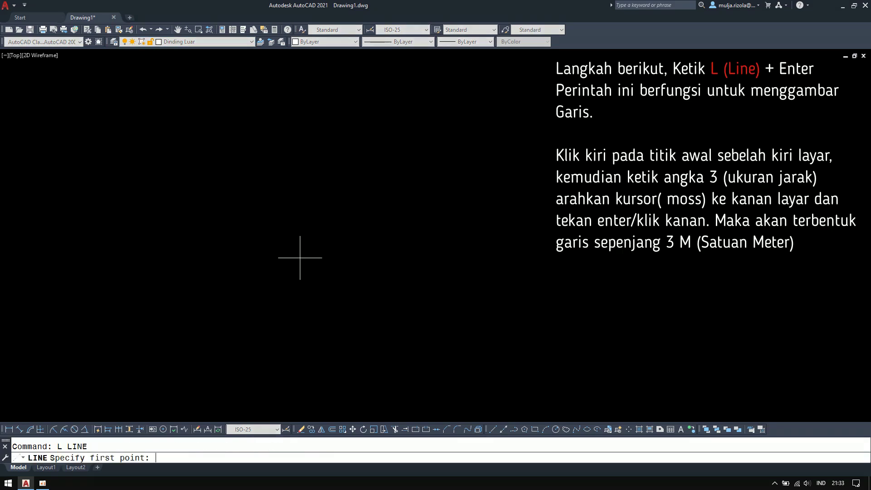
click(167, 266)
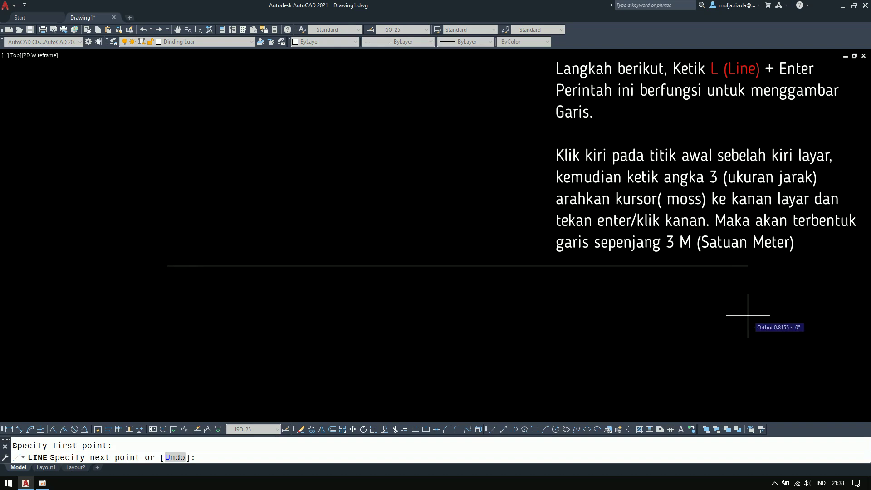
text(3)
key(Return)
scroll(434, 312, down, 5)
key(Escape)
scroll(630, 321, up, 4)
scroll(509, 315, down, 2)
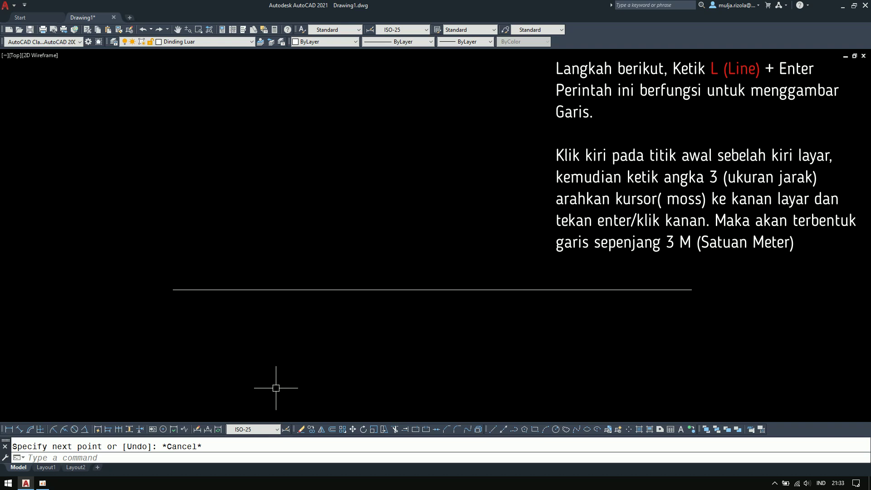
click(277, 429)
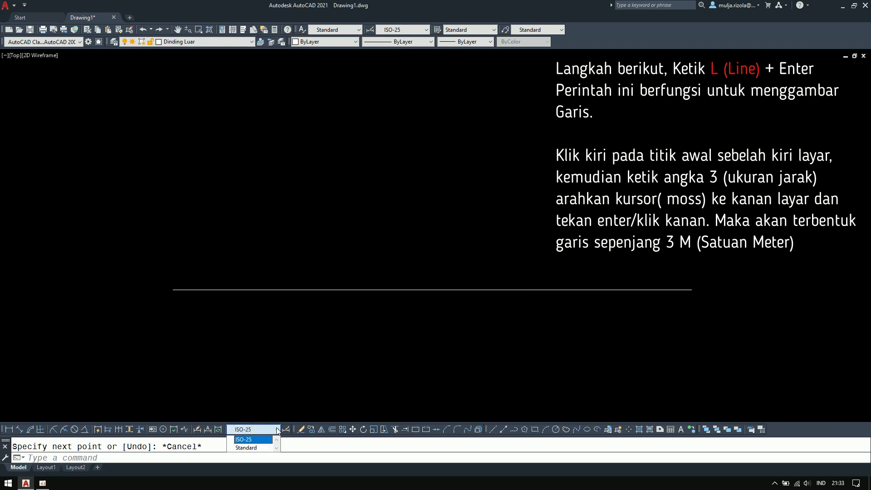
click(277, 429)
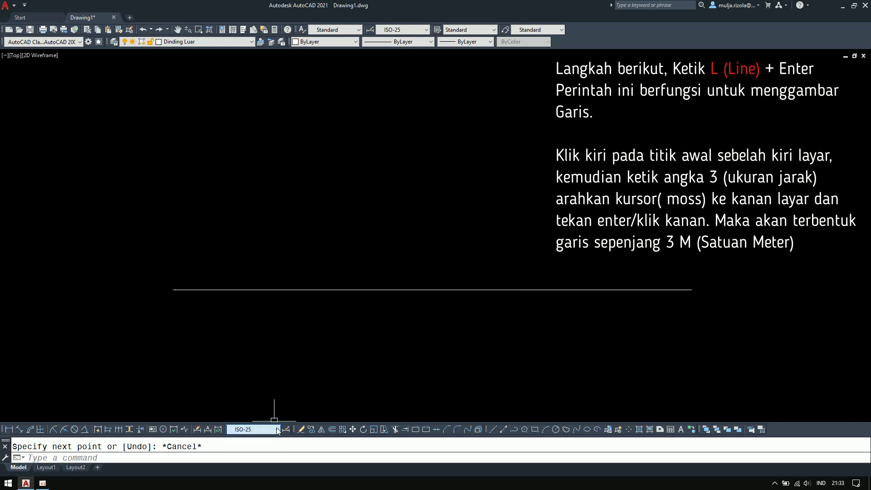
key(Escape)
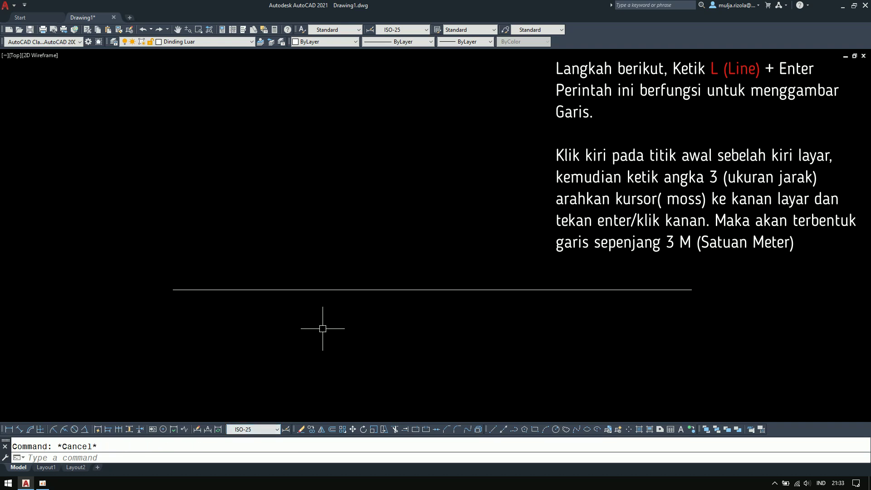
- Check the horizontal line's length with an aligned dimension between its two endpoints, without placing the dimension
text(dal)
key(Return)
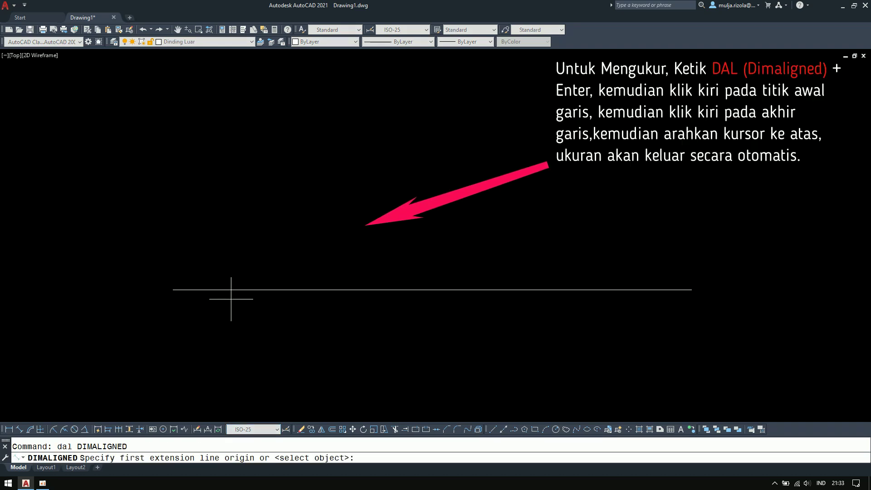
click(173, 290)
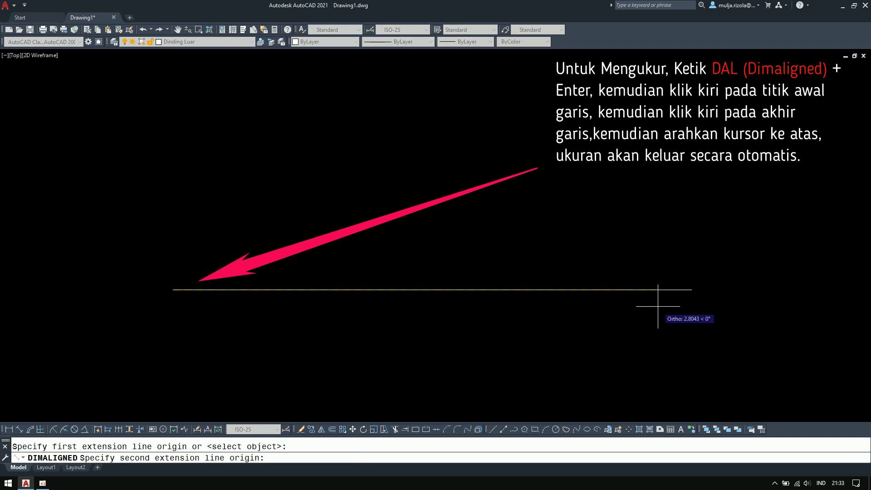
click(691, 290)
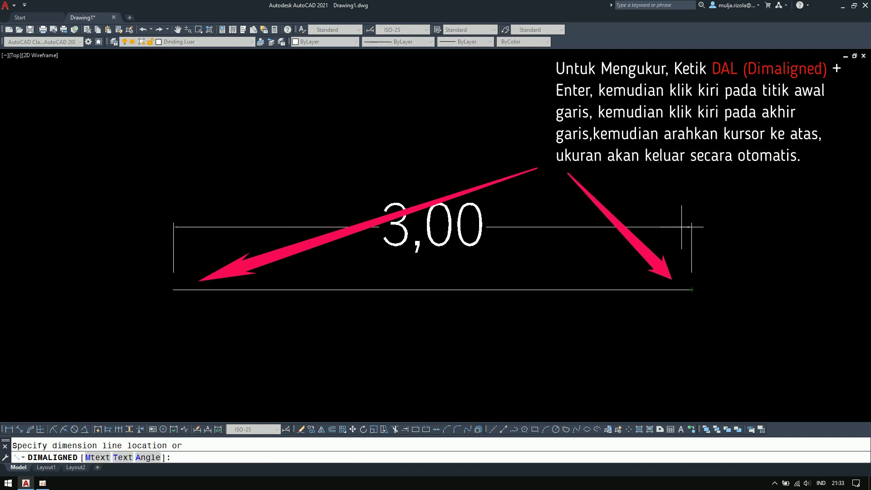
key(Escape)
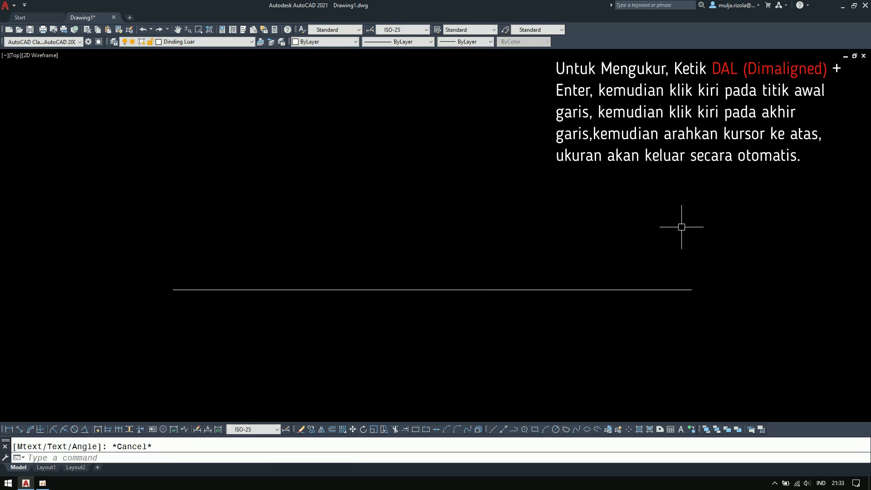
- Copy the horizontal line straight up by 0.15 m to form the second face of the wall
scroll(386, 246, down, 4)
scroll(385, 274, up, 6)
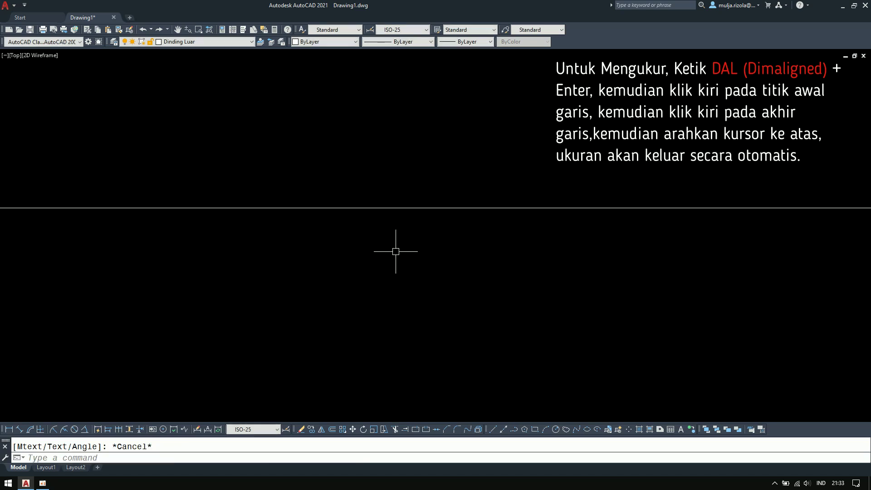
scroll(410, 259, down, 3)
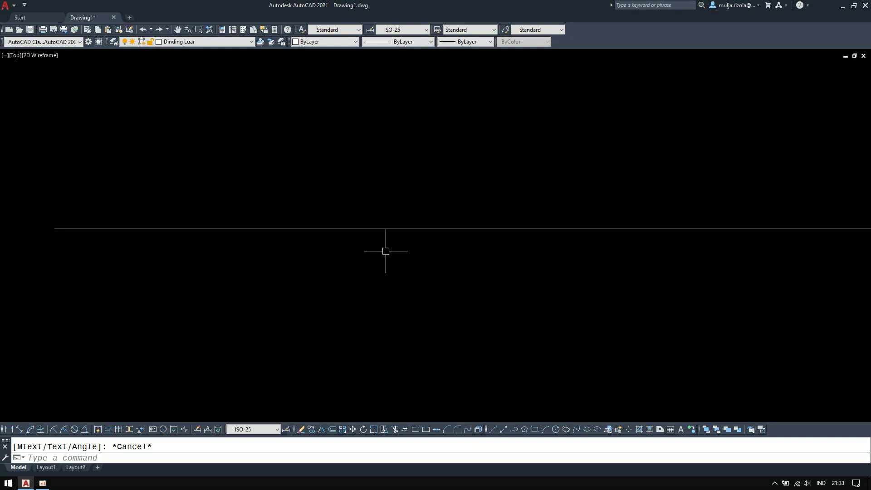
scroll(371, 312, down, 2)
scroll(371, 311, down, 2)
drag(399, 237, 340, 311)
scroll(318, 297, up, 4)
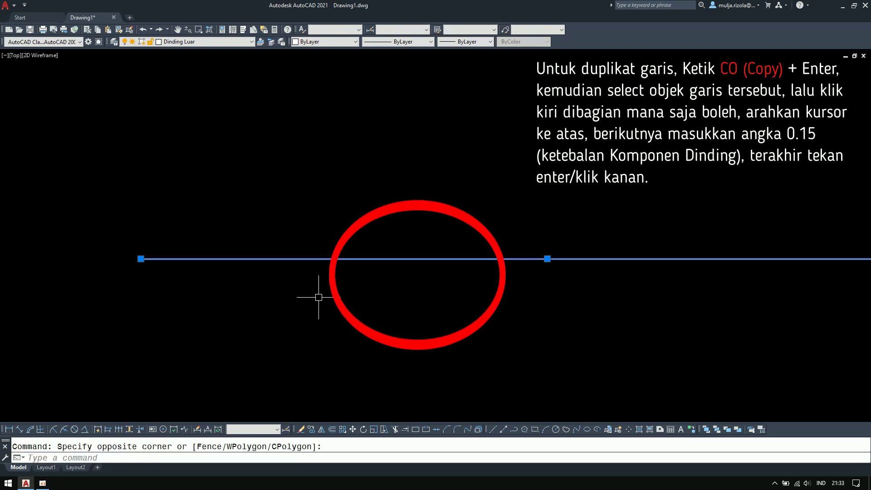
middle_drag(335, 307, 260, 299)
scroll(259, 300, down, 2)
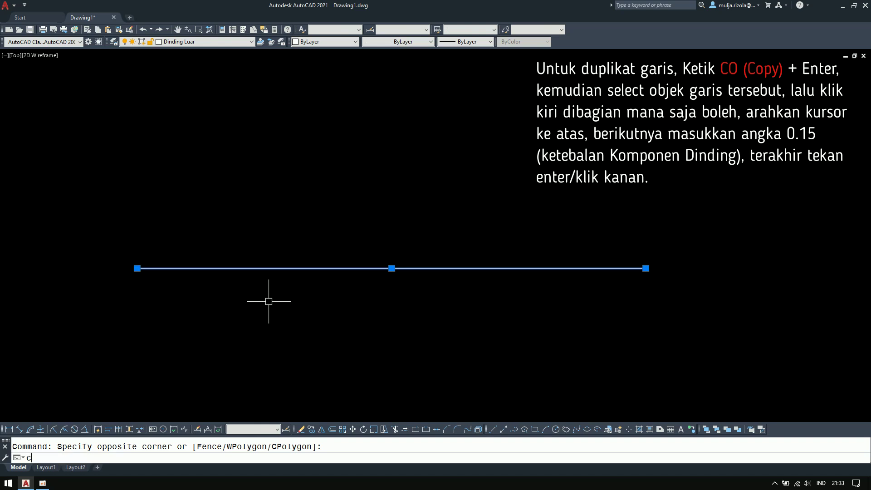
key(Return)
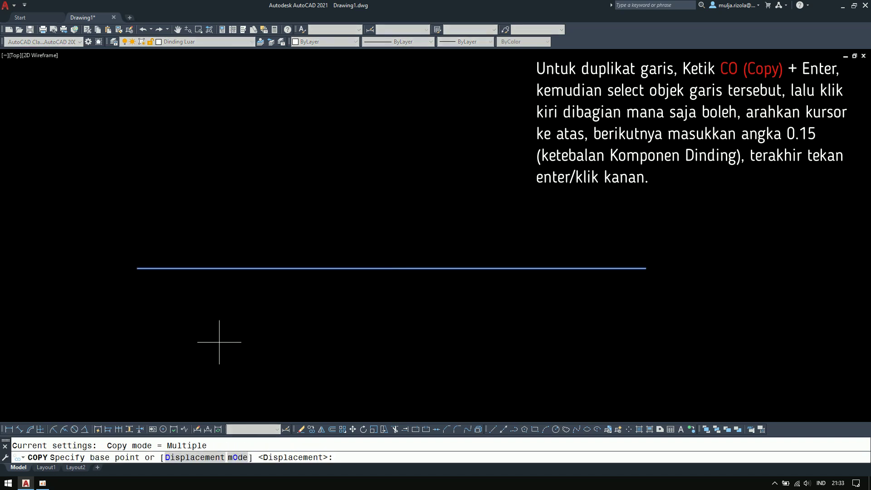
click(297, 337)
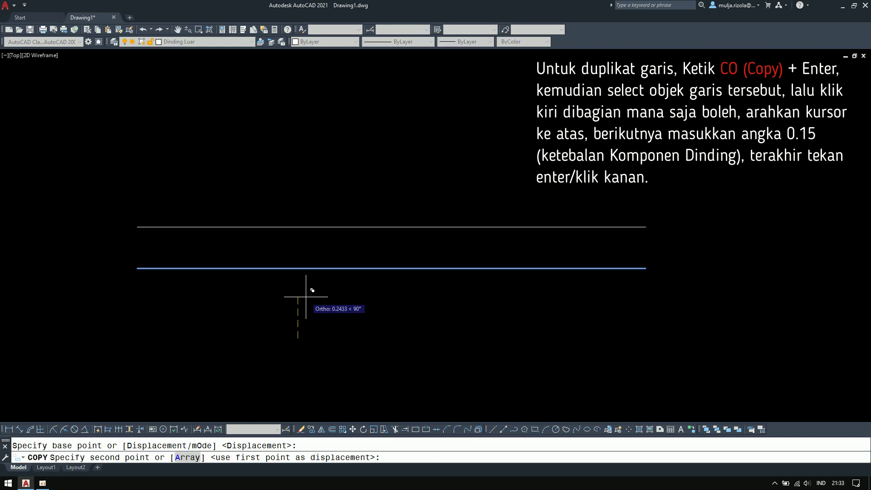
text(0)
key(Return)
key(Escape)
- Copy both horizontal wall lines straight up to a freely picked spot a short distance above the originals
scroll(307, 295, down, 3)
scroll(364, 305, up, 4)
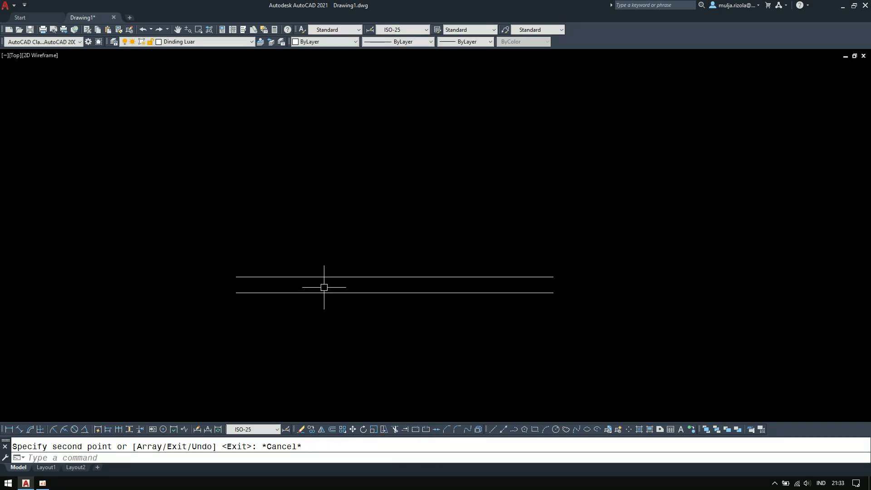
click(386, 233)
click(320, 340)
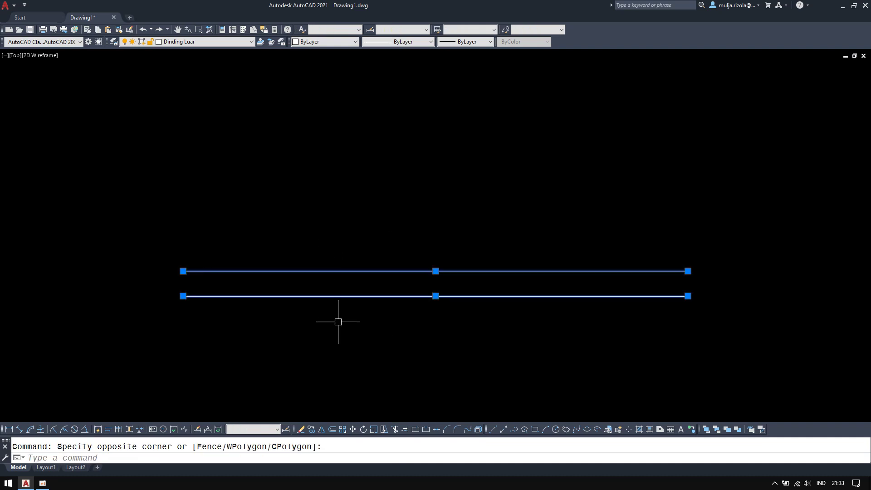
scroll(346, 314, down, 2)
text(co)
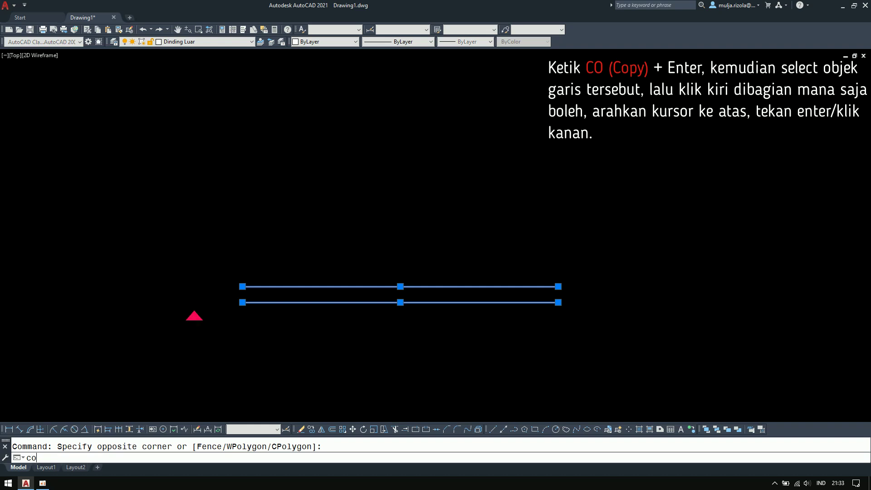
key(Return)
click(633, 363)
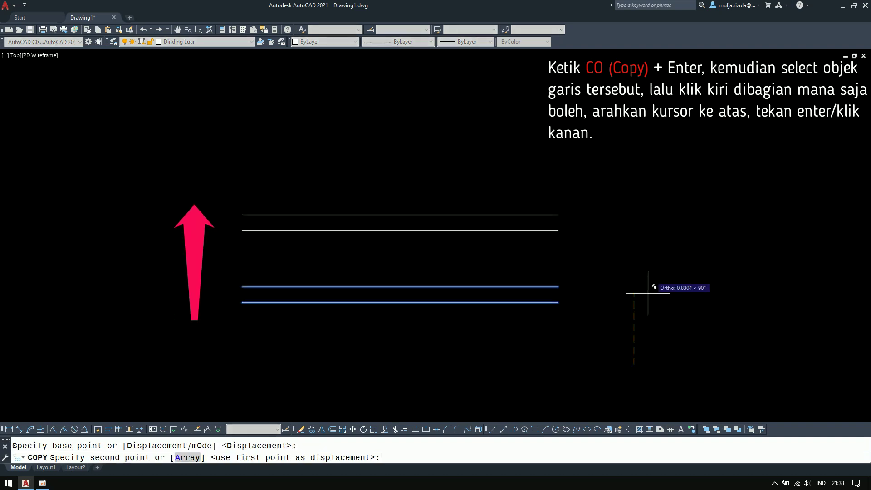
click(656, 260)
key(Escape)
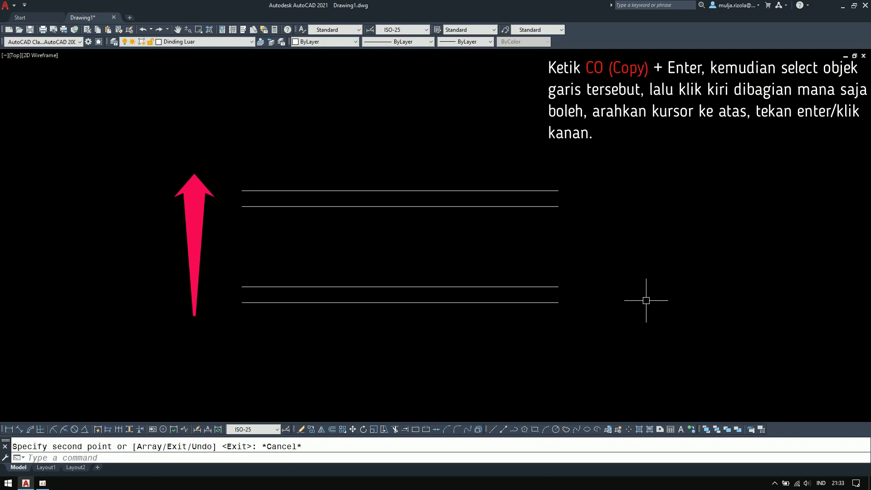
key(Escape)
- Rotate the upper pair of wall lines 90° to vertical, pointing up, about the left endpoint of its lower line
text(ro)
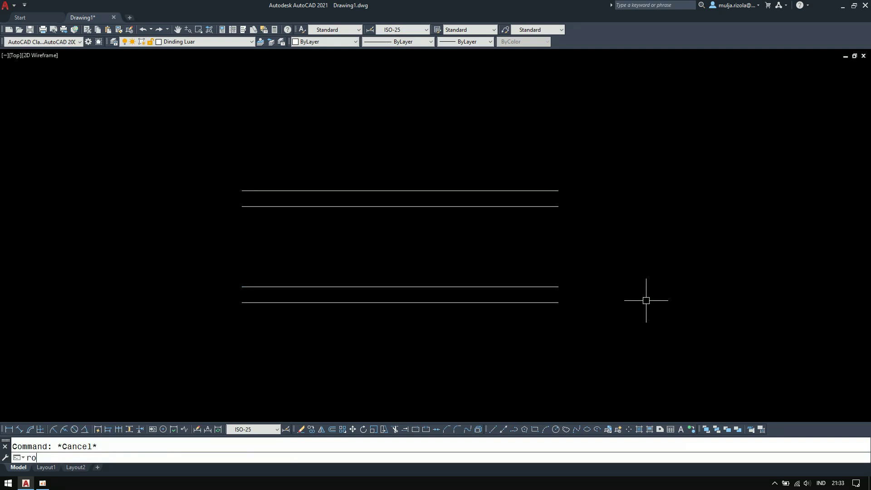
key(Return)
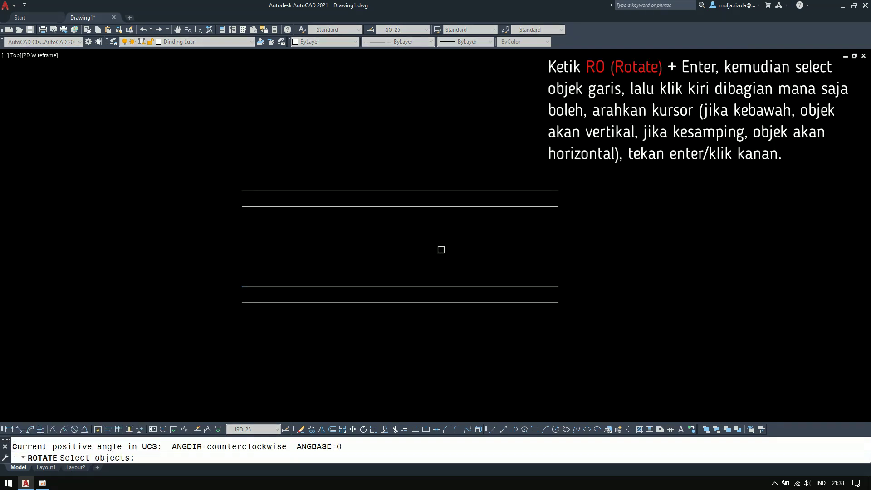
click(420, 230)
click(379, 162)
key(Return)
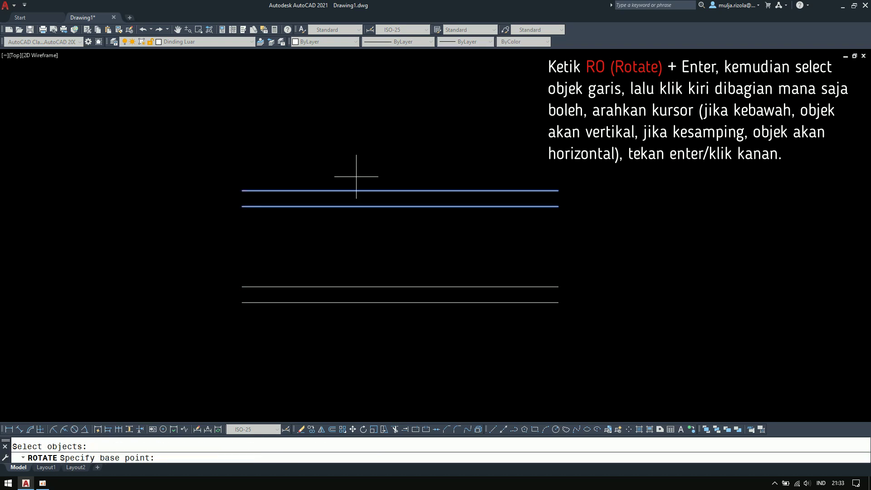
click(242, 207)
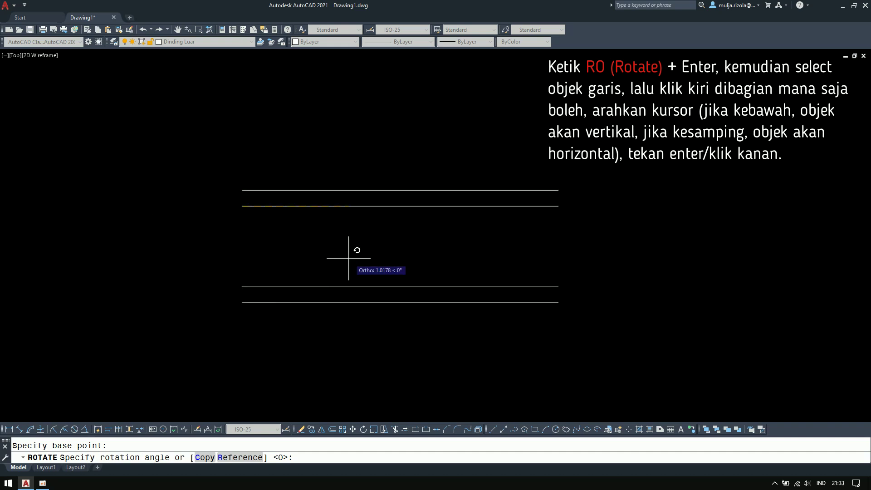
click(286, 113)
scroll(319, 195, down, 2)
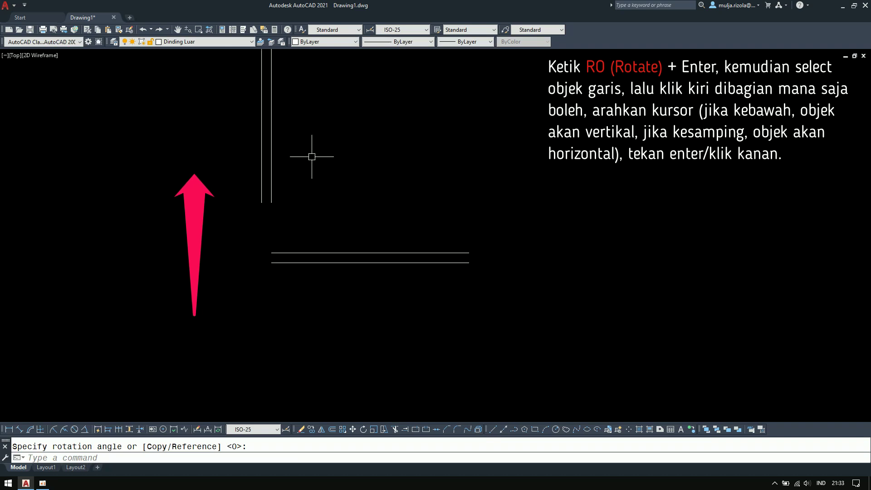
- Move the vertical wall lines so the right line's lower end meets the left end of the upper horizontal line
middle_drag(311, 157, 318, 226)
click(318, 226)
click(230, 272)
scroll(273, 289, up, 2)
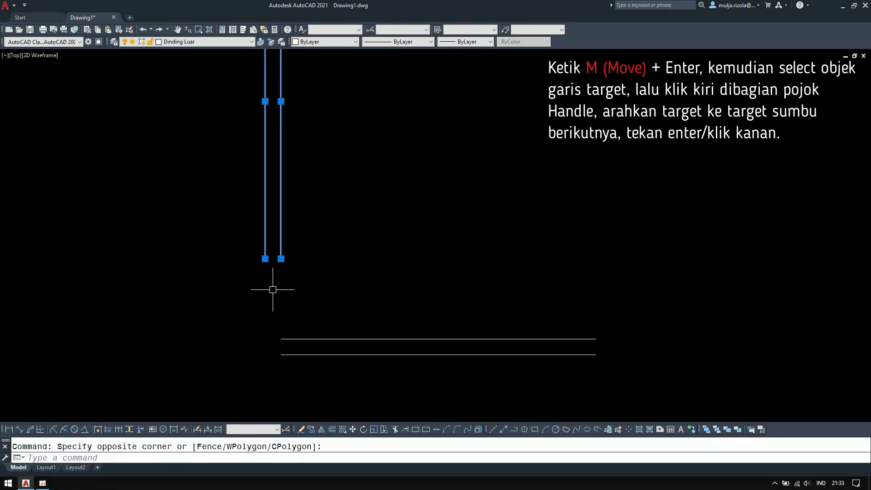
click(281, 258)
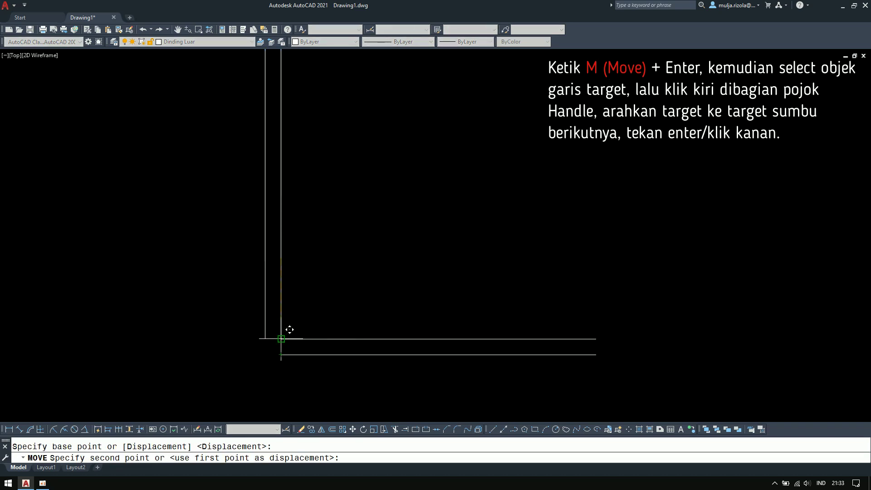
click(281, 339)
scroll(278, 345, up, 3)
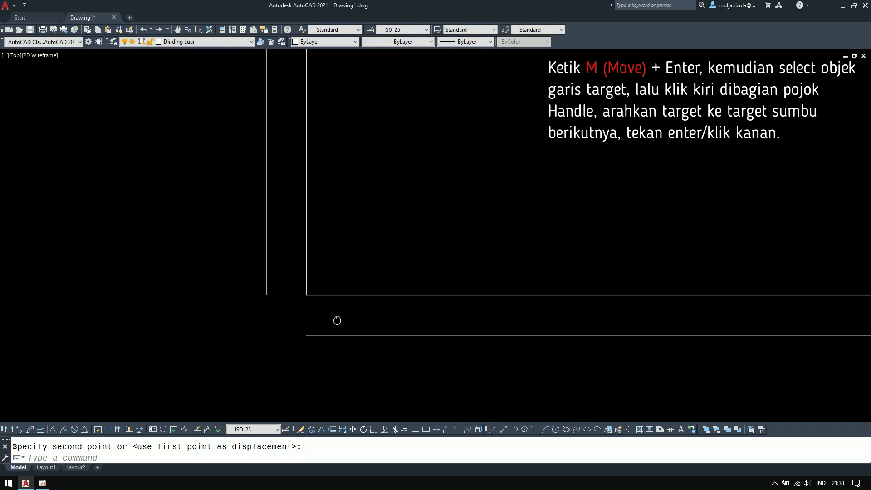
scroll(340, 309, down, 2)
key(Escape)
scroll(328, 313, down, 2)
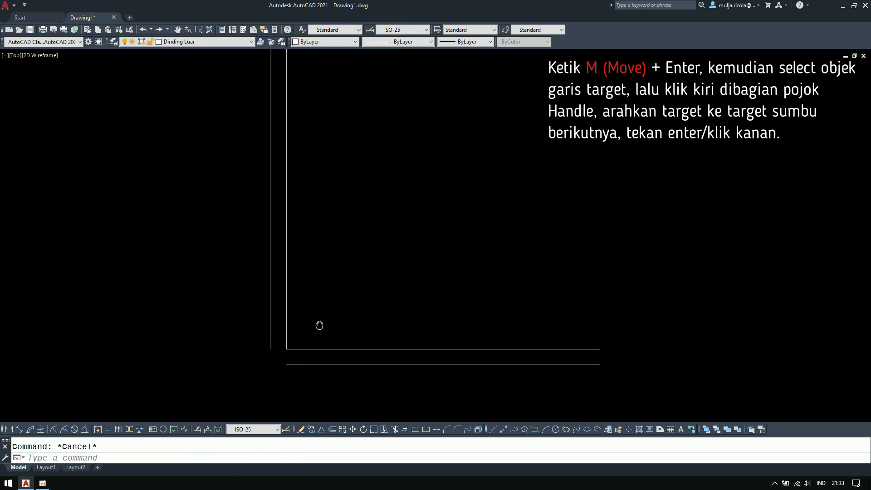
scroll(301, 285, down, 2)
middle_drag(326, 264, 280, 278)
scroll(271, 313, up, 2)
scroll(367, 311, down, 2)
click(360, 287)
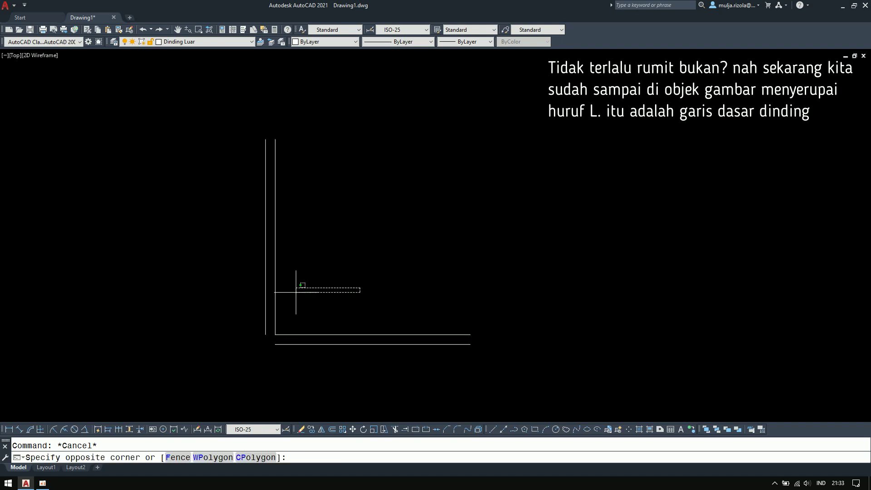
click(346, 292)
- Draw a 0.15 by 0.15 m square column outline in the empty space between the two walls
scroll(352, 307, up, 2)
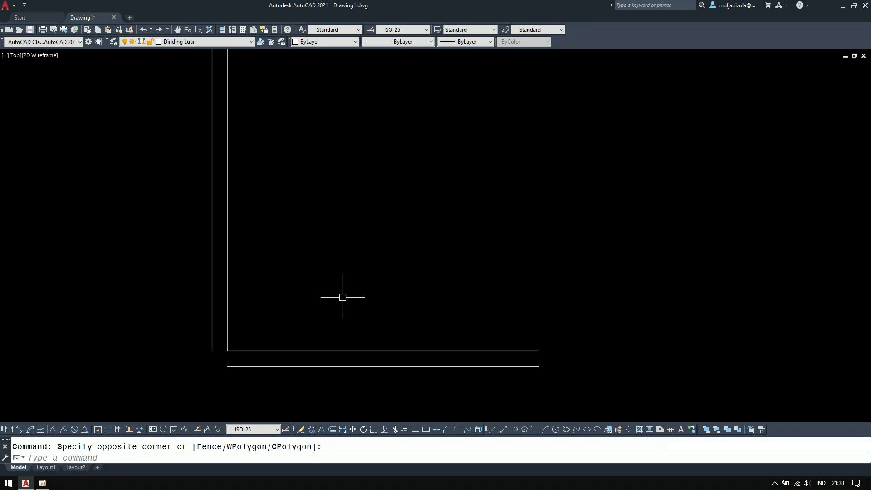
text(rec)
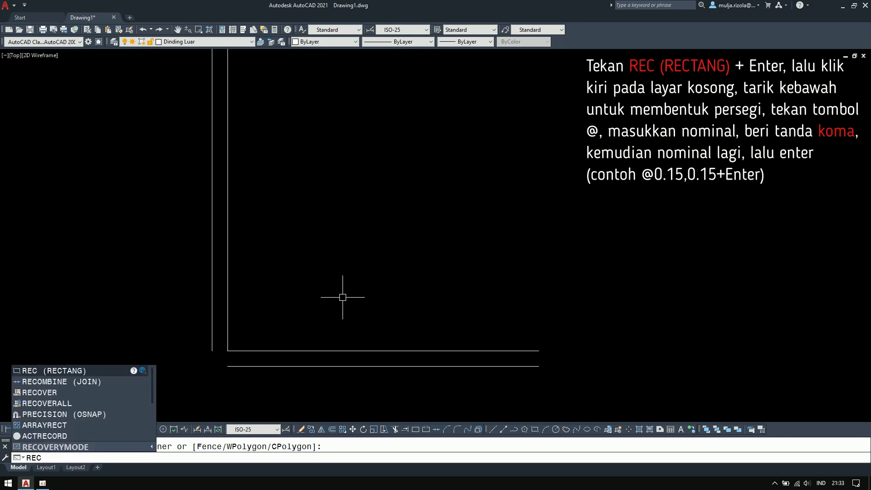
key(Return)
click(322, 202)
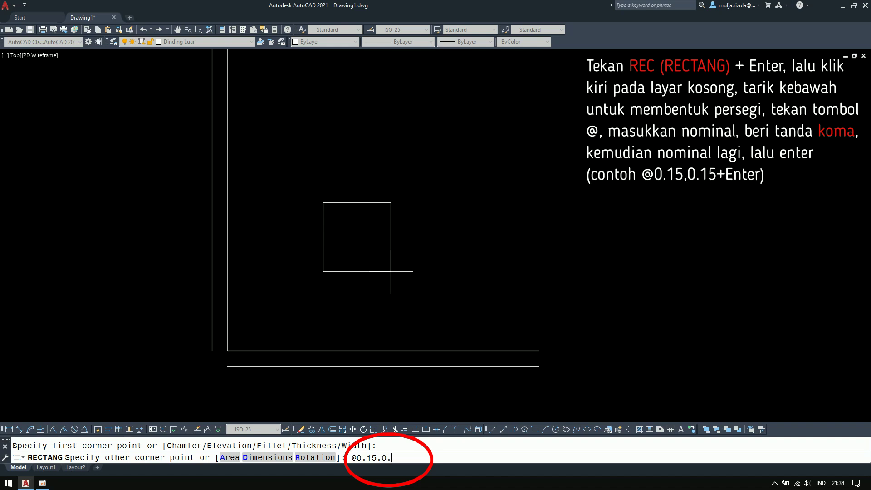
key(Return)
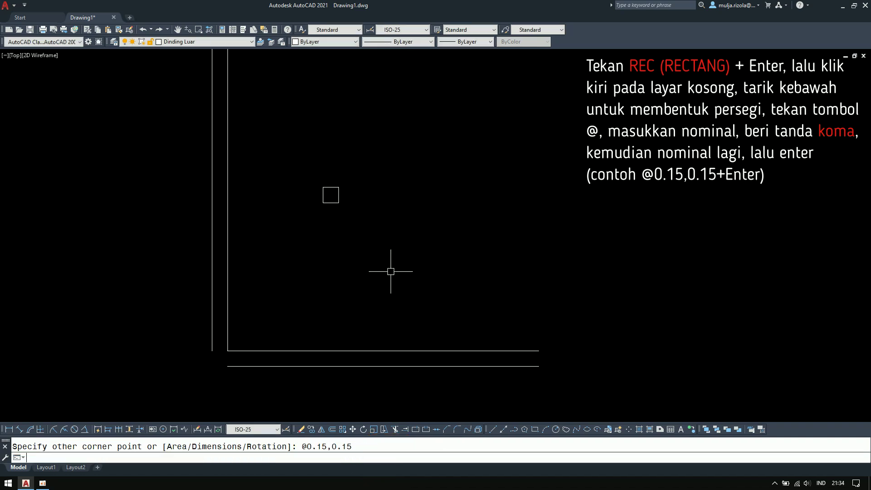
- Assign the small square column outline to the Kolom layer and deselect it
scroll(330, 194, up, 4)
click(291, 145)
click(490, 280)
click(222, 41)
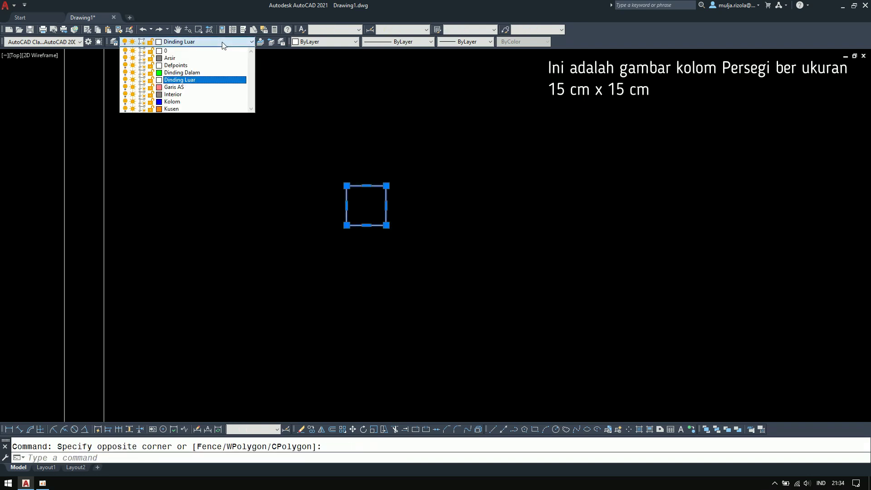
click(214, 100)
scroll(357, 182, up, 5)
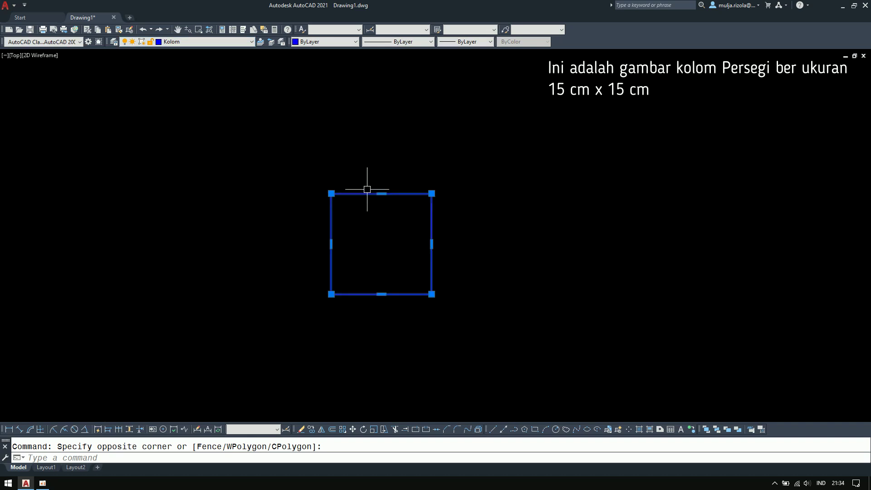
key(Escape)
mouse_move(413, 250)
middle_down()
mouse_move(388, 220)
mouse_move(385, 228)
middle_up()
scroll(388, 220, down, 5)
scroll(384, 220, up, 5)
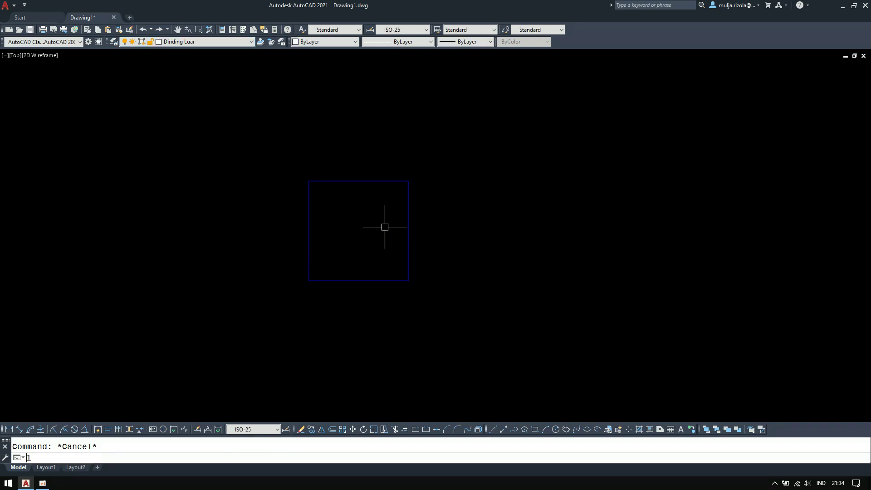
- Draw a vertical and a horizontal centre line through the square column, connecting the midpoints of opposite sides
text(L)
key(Return)
click(358, 181)
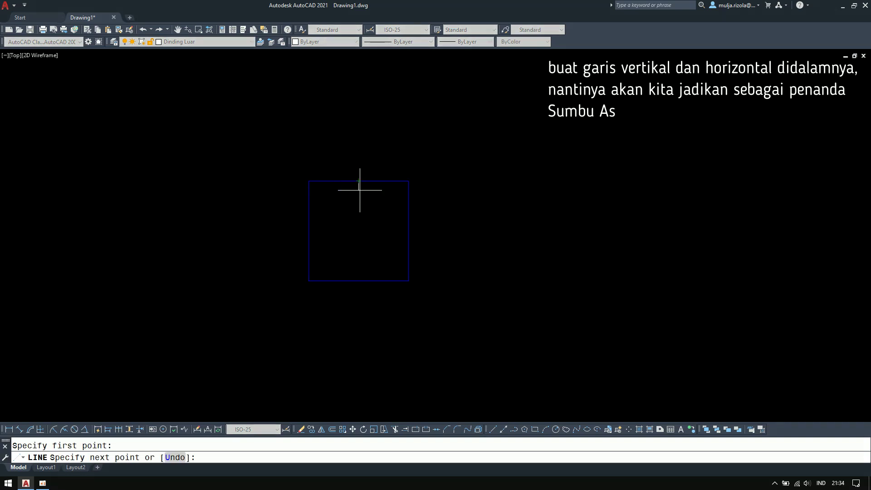
click(358, 280)
key(Return)
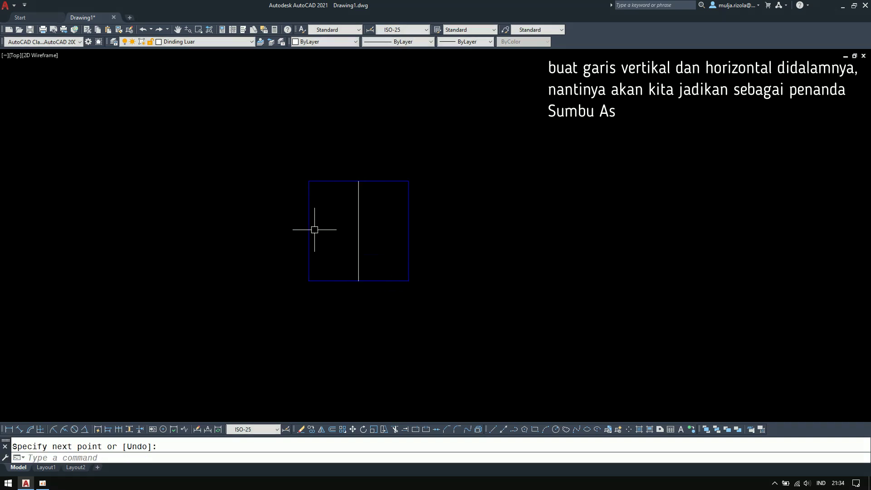
key(Return)
click(309, 230)
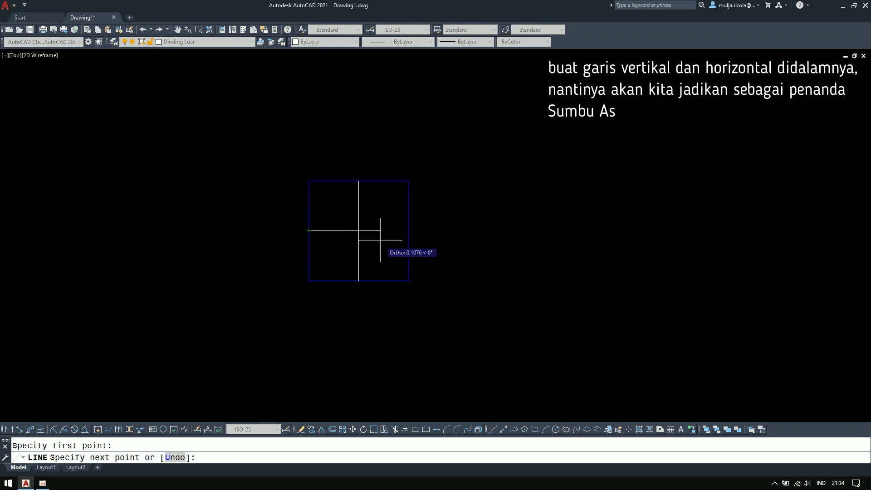
click(408, 230)
key(Escape)
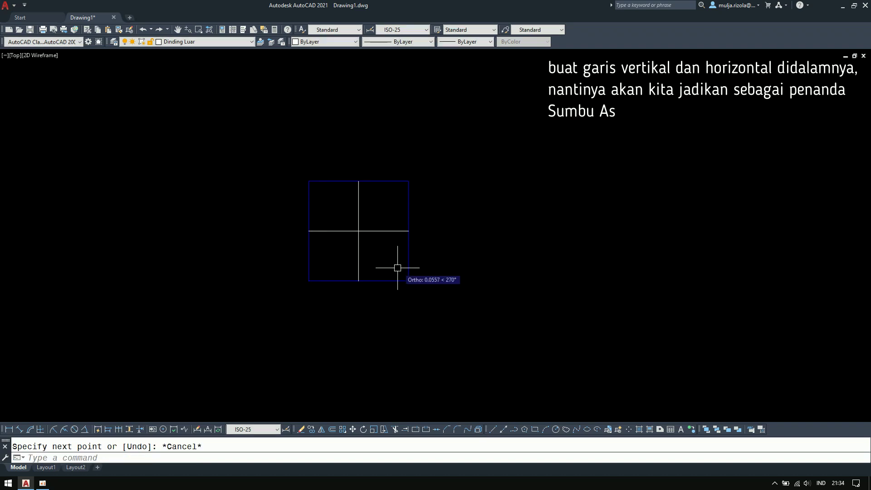
- Assign both centre lines inside the column to the Garis AS layer and deselect them
click(374, 207)
click(344, 249)
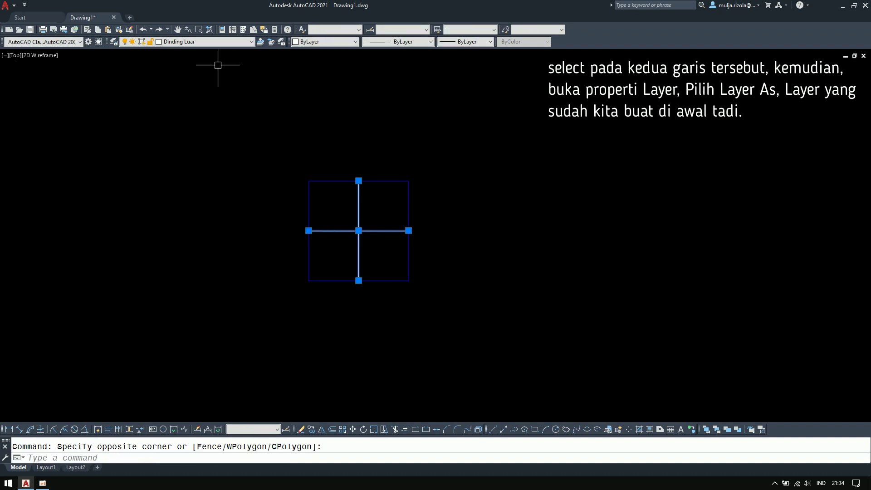
click(206, 42)
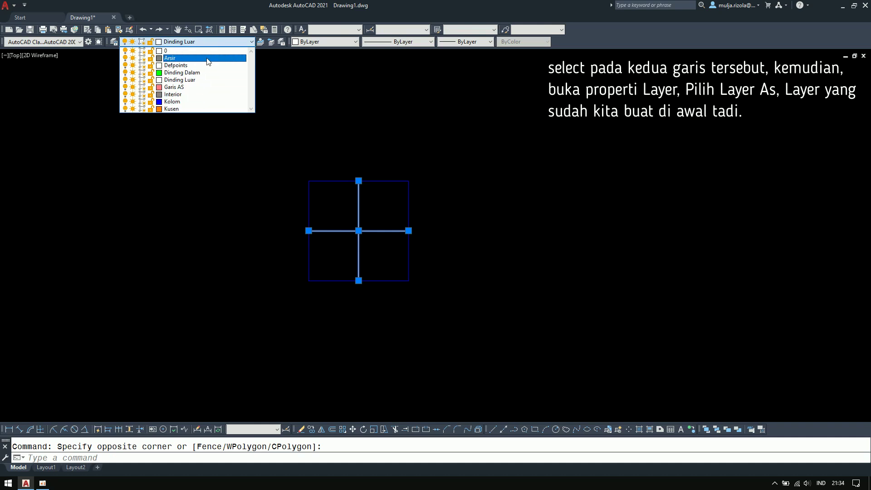
click(205, 87)
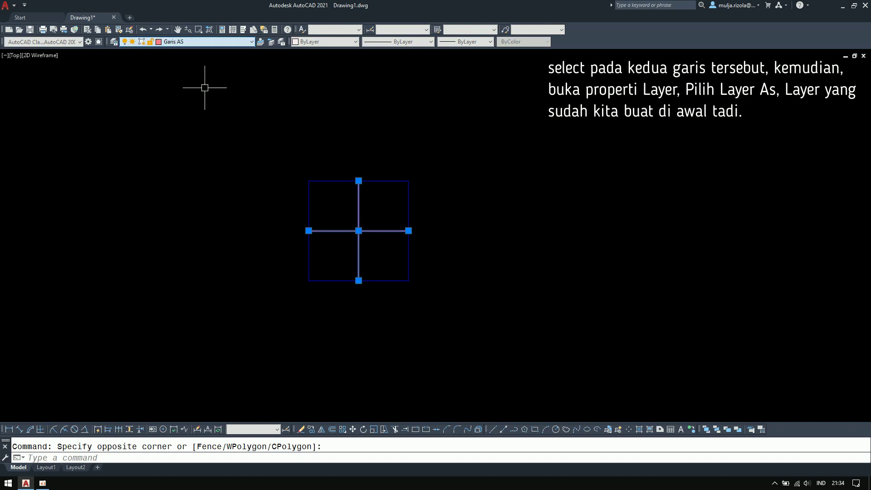
key(Escape)
- Turn off the Garis AS layer so the column's centre lines are hidden
scroll(370, 213, up, 2)
scroll(372, 215, up, 2)
click(373, 200)
click(307, 274)
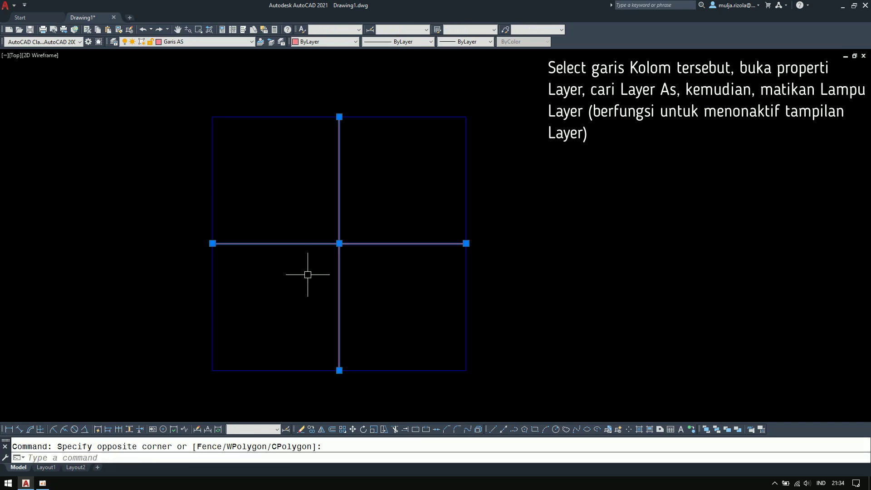
click(207, 41)
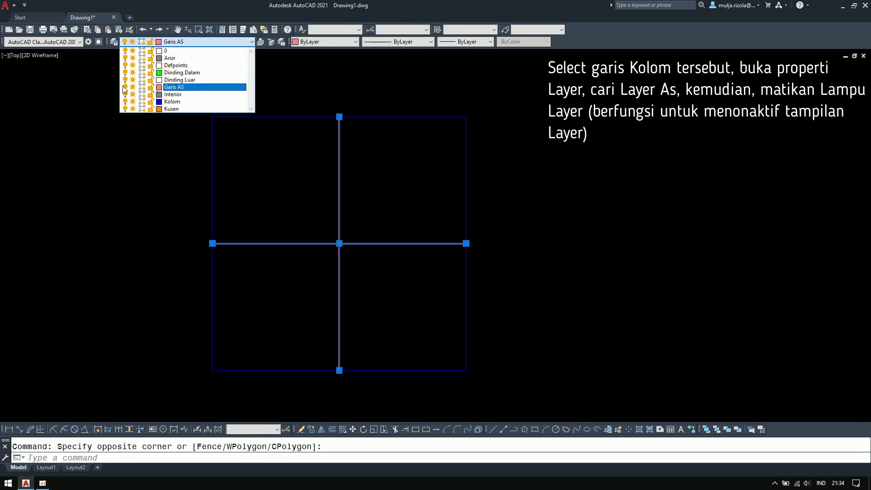
click(82, 114)
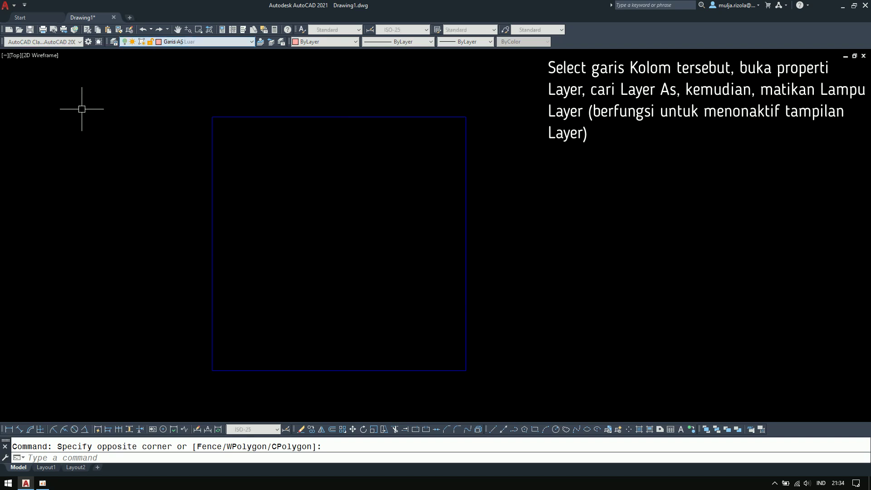
- Start a hatch inside the column square and choose the SOLID pattern for it
middle_drag(343, 237, 377, 227)
text(H)
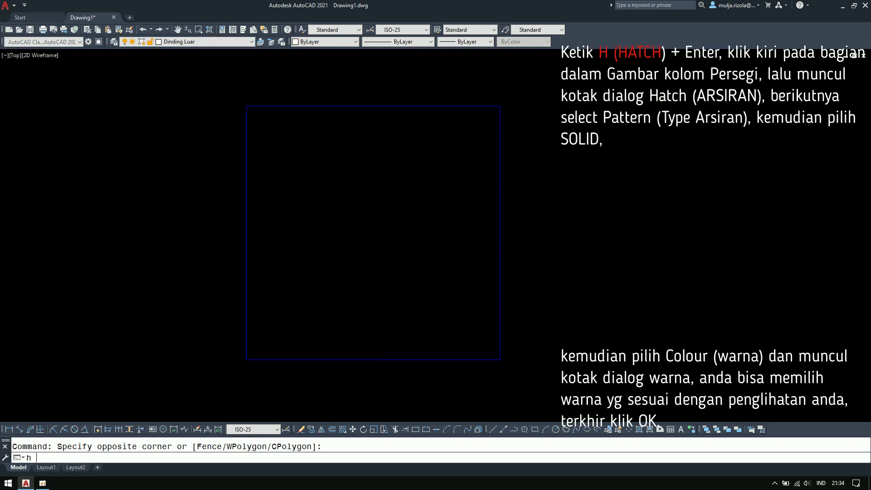
key(Return)
click(358, 225)
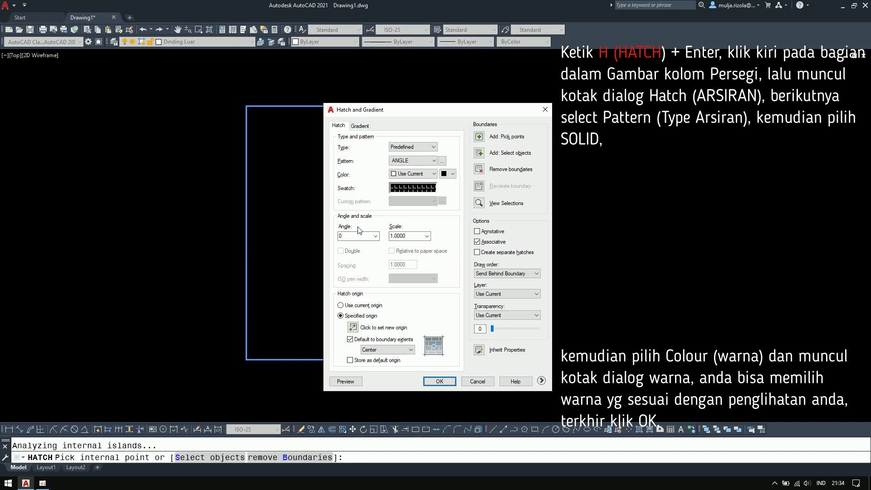
click(442, 161)
click(383, 180)
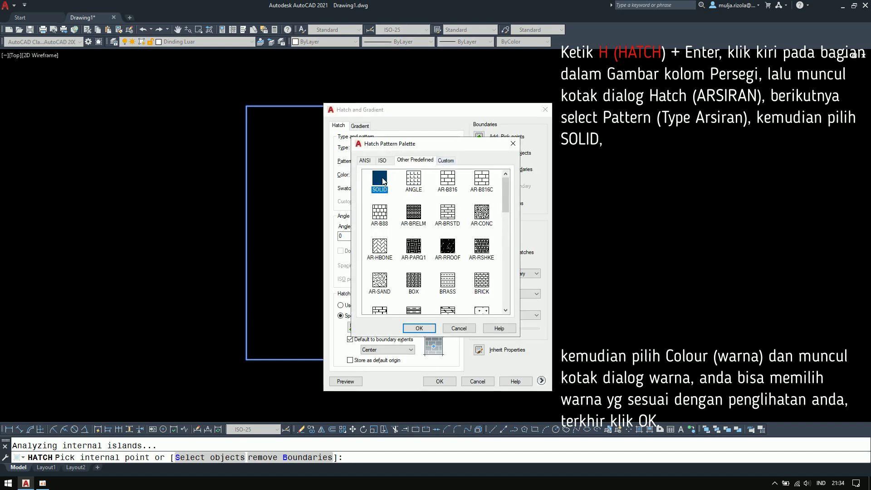
click(424, 328)
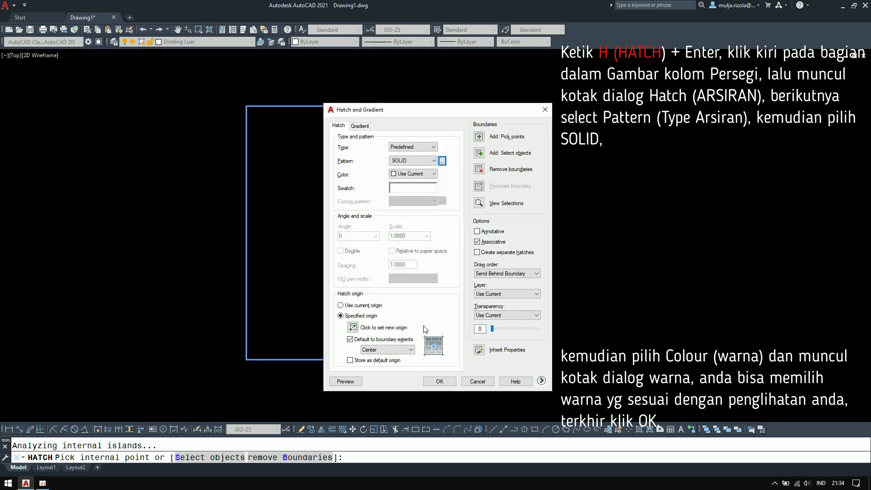
- Set the hatch color to index color 252 and apply the hatch to the column
click(431, 174)
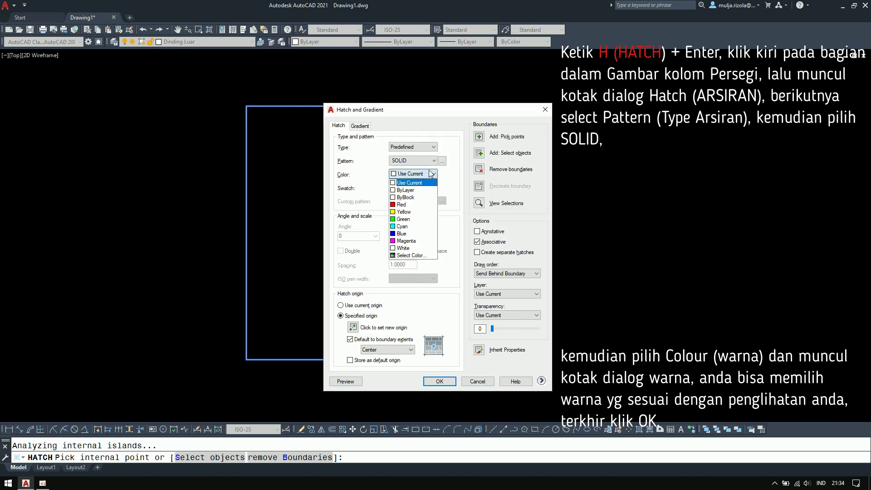
click(419, 256)
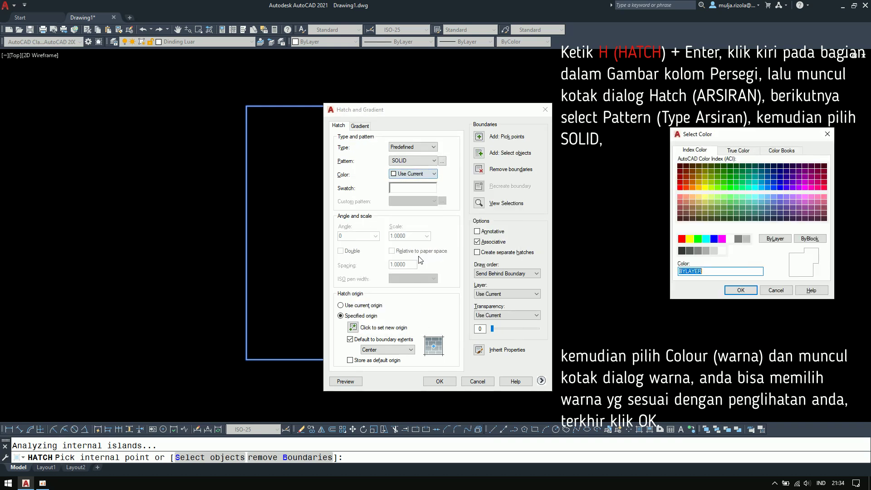
click(699, 251)
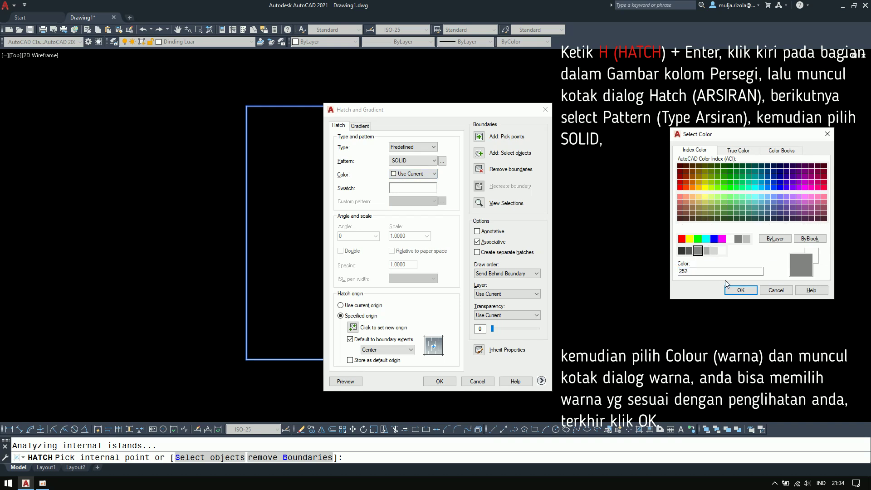
click(737, 291)
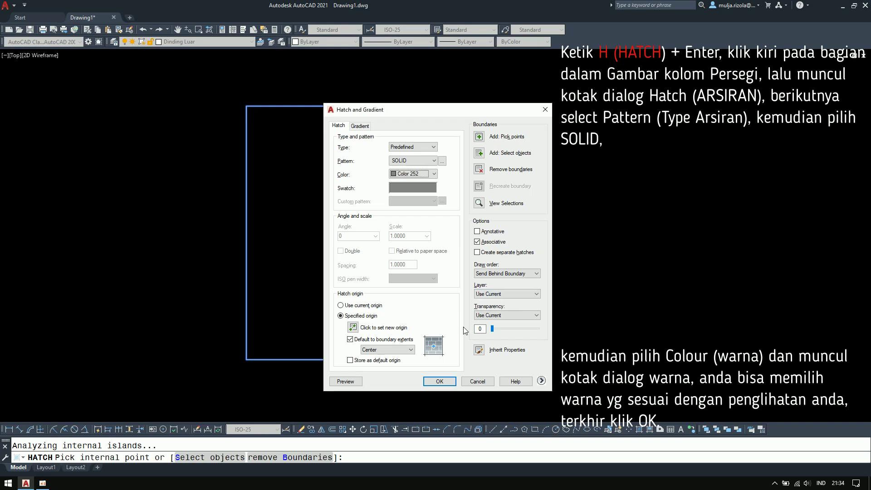
click(451, 381)
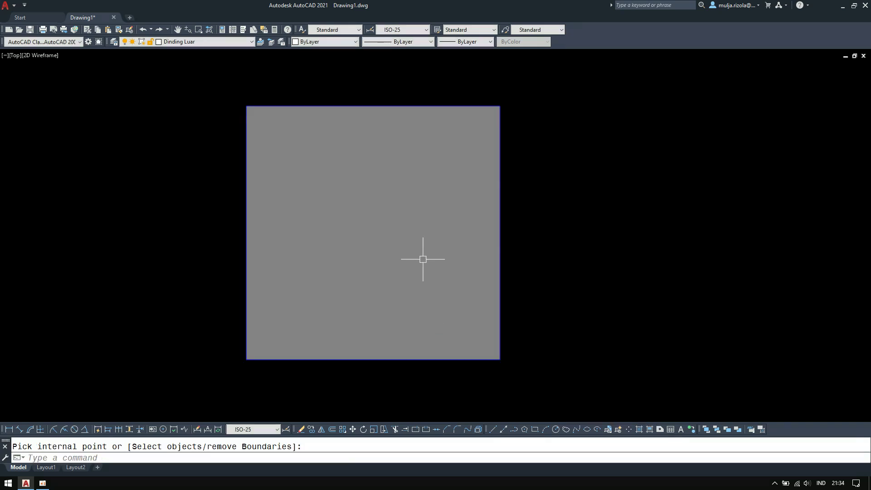
- Turn the Garis AS layer back on
click(409, 195)
key(Escape)
click(145, 42)
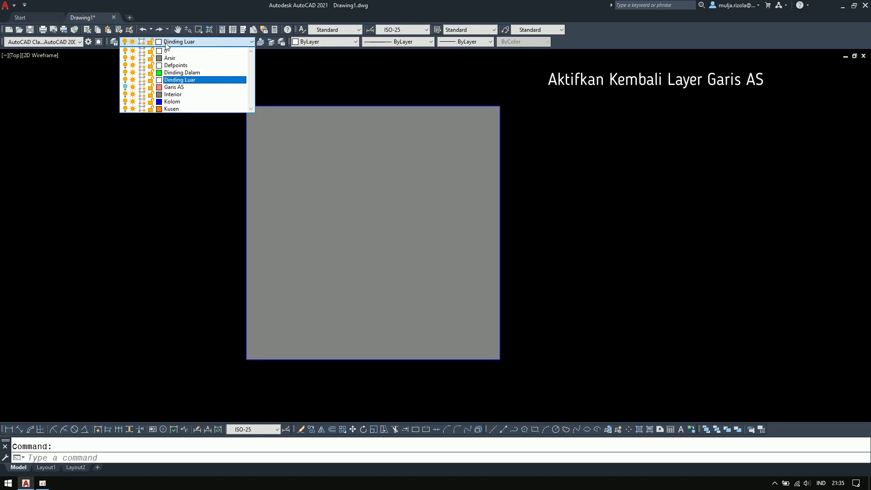
click(86, 109)
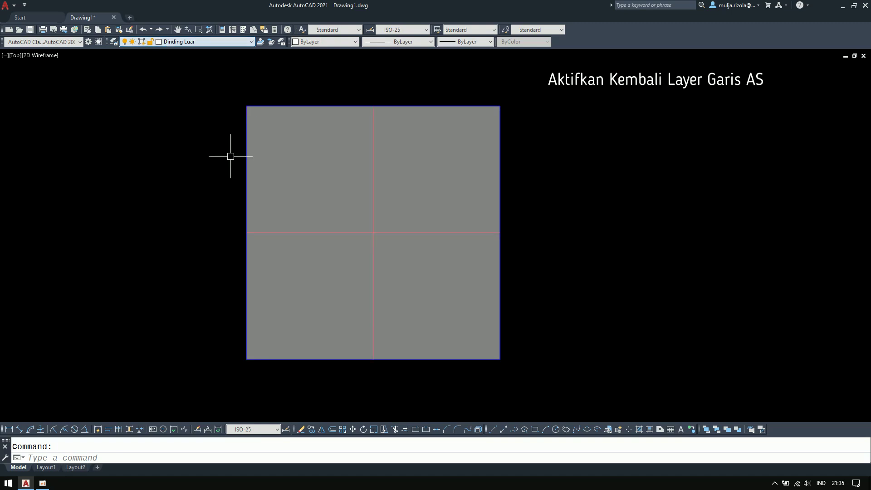
- Combine the column outline, centre lines and hatch into a block named "Kolom 15 x 15cm"
scroll(385, 184, down, 4)
click(254, 111)
click(471, 311)
scroll(413, 184, up, 4)
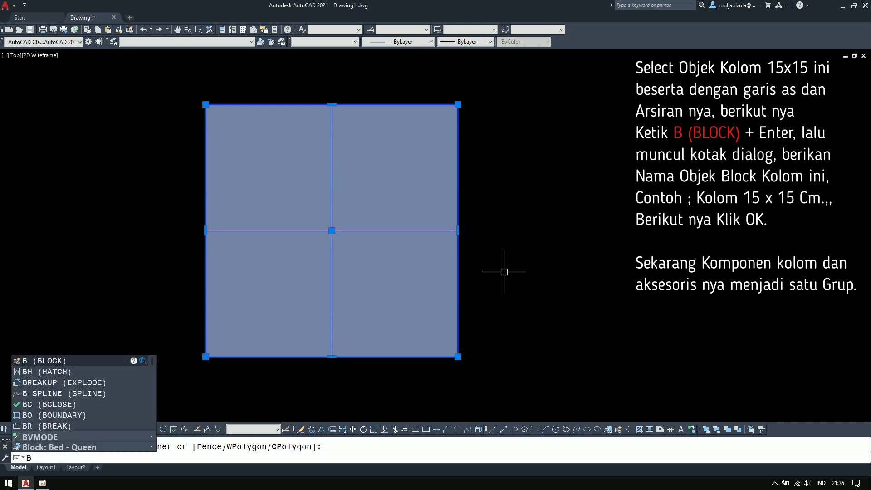
key(Return)
text(Kolom 15 x 15cm)
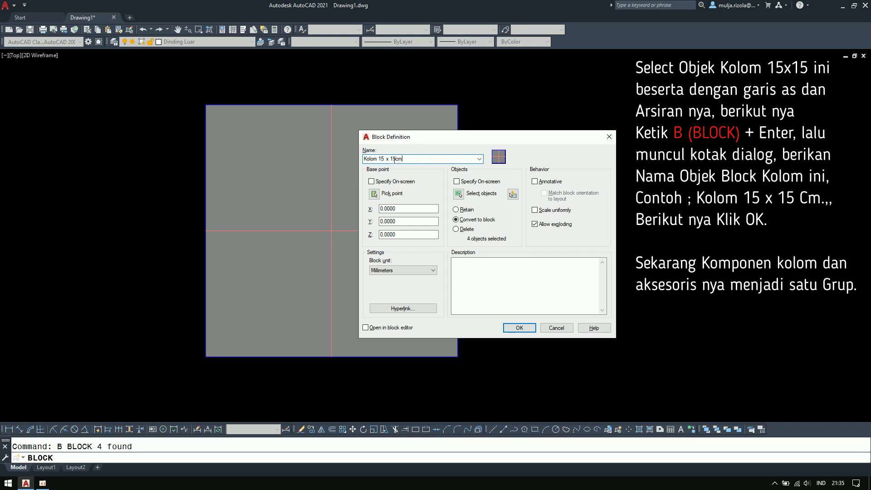
click(521, 328)
scroll(452, 188, down, 2)
click(454, 180)
key(Escape)
- Move the column block by its upper-right corner to the inner corner where the vertical and horizontal walls meet
click(469, 254)
click(429, 306)
scroll(413, 265, down, 3)
text(m)
key(space)
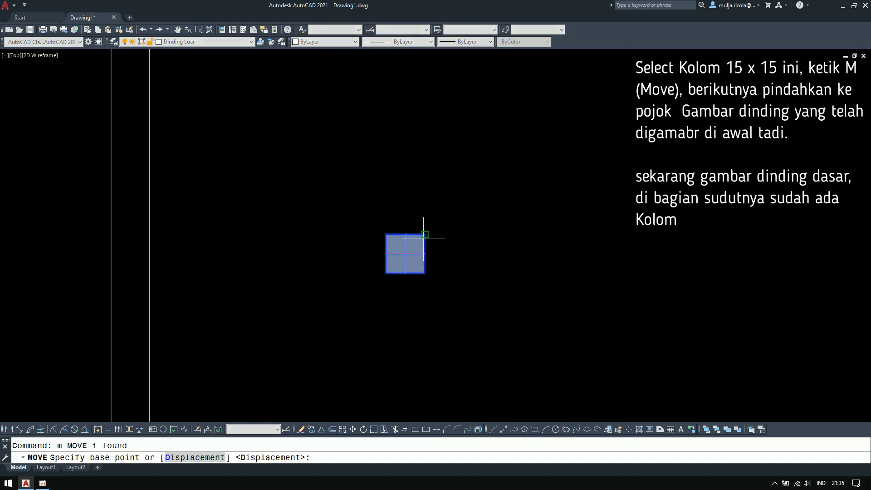
click(425, 234)
scroll(403, 159, down, 2)
scroll(312, 344, up, 5)
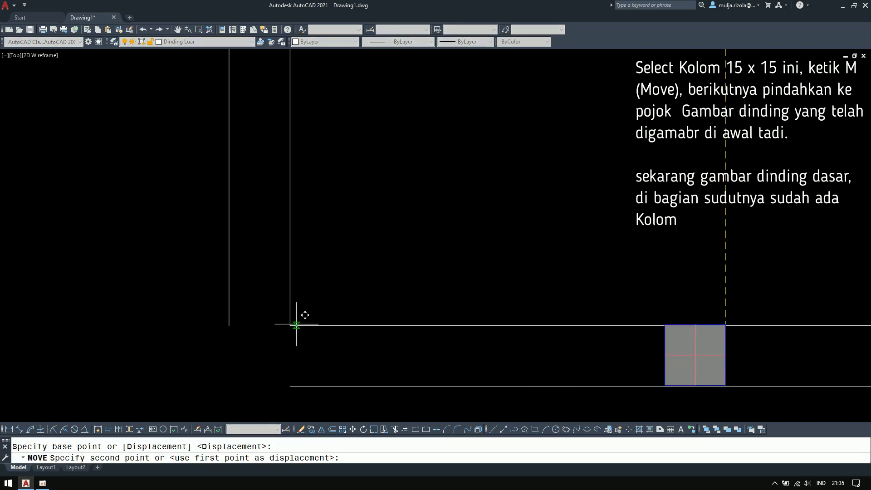
click(289, 325)
scroll(277, 343, up, 3)
key(Escape)
- Examine up close whether the lower end of the outer vertical wall line meets the column block's upper-left corner
middle_drag(344, 350, 410, 307)
click(333, 192)
click(288, 312)
key(Escape)
click(285, 195)
click(202, 220)
scroll(243, 241, up, 6)
key(Escape)
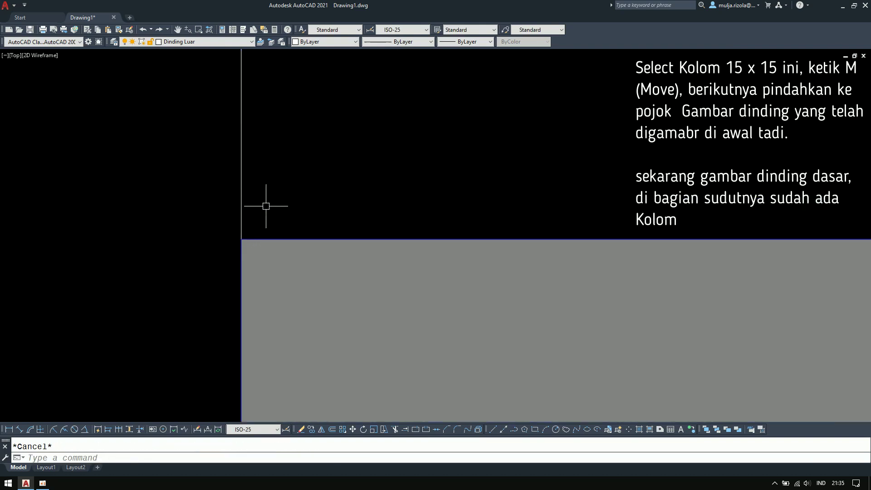
scroll(267, 205, down, 3)
click(281, 197)
click(171, 181)
scroll(204, 201, up, 2)
key(Escape)
scroll(317, 254, up, 1)
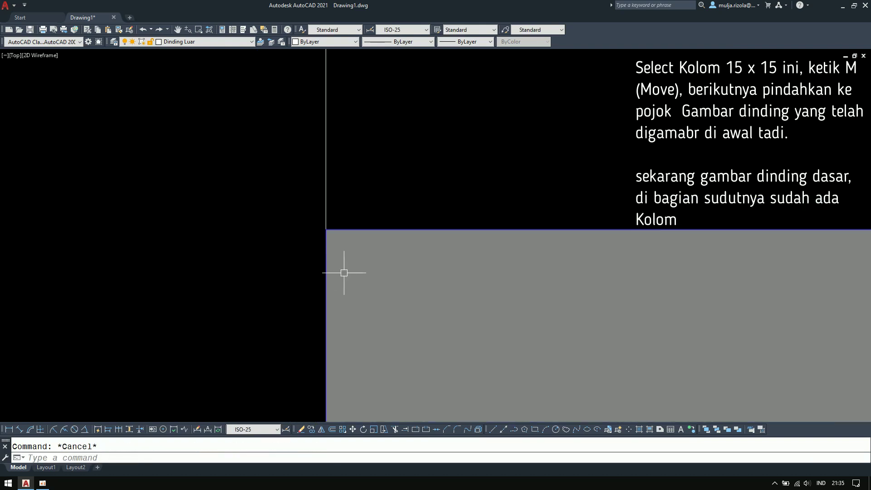
click(384, 199)
click(356, 278)
key(Escape)
click(334, 210)
click(229, 193)
scroll(209, 237, down, 4)
key(Escape)
click(275, 220)
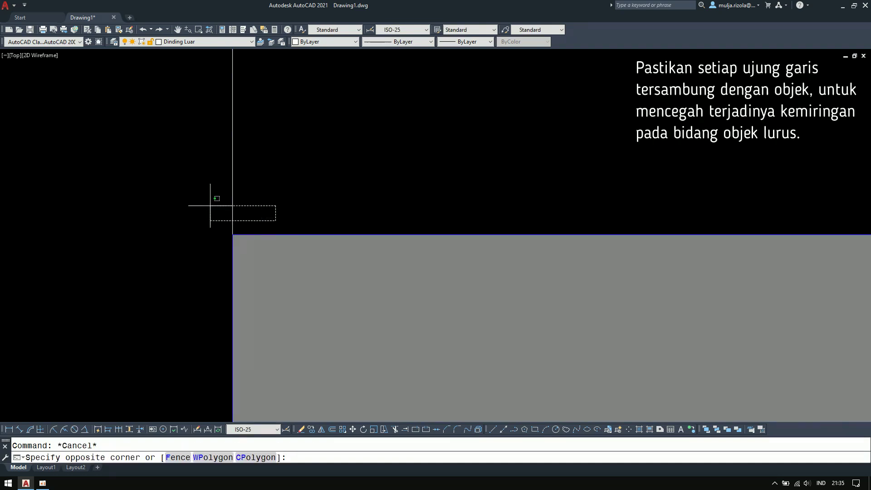
click(187, 206)
scroll(223, 233, up, 4)
key(Escape)
click(333, 226)
click(237, 239)
key(Escape)
click(346, 213)
click(236, 302)
scroll(191, 249, down, 4)
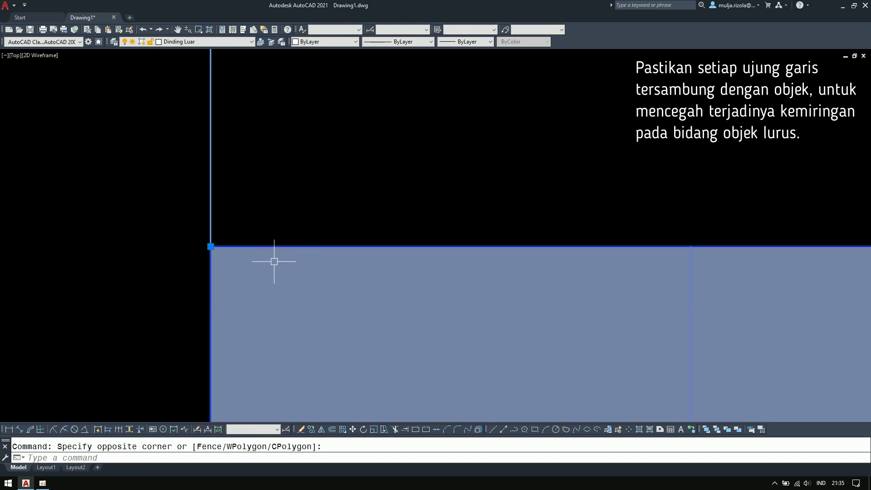
scroll(254, 263, down, 7)
key(Escape)
- Examine whether the horizontal wall lines connect to the right side of the corner column
click(352, 236)
click(327, 327)
scroll(300, 291, up, 4)
key(Escape)
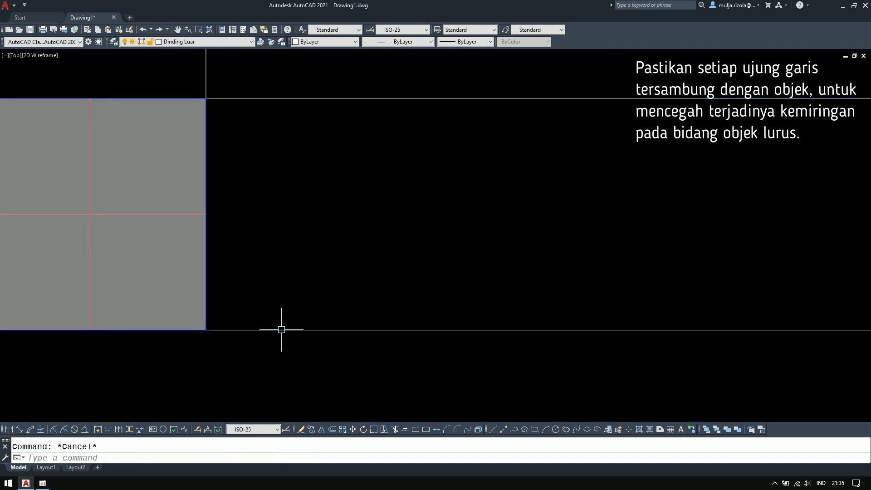
scroll(281, 328, down, 3)
click(294, 291)
click(240, 291)
key(Escape)
- Copy the corner column block 3 m to the right along the horizontal wall
scroll(230, 283, down, 3)
click(163, 245)
click(282, 341)
scroll(242, 307, up, 4)
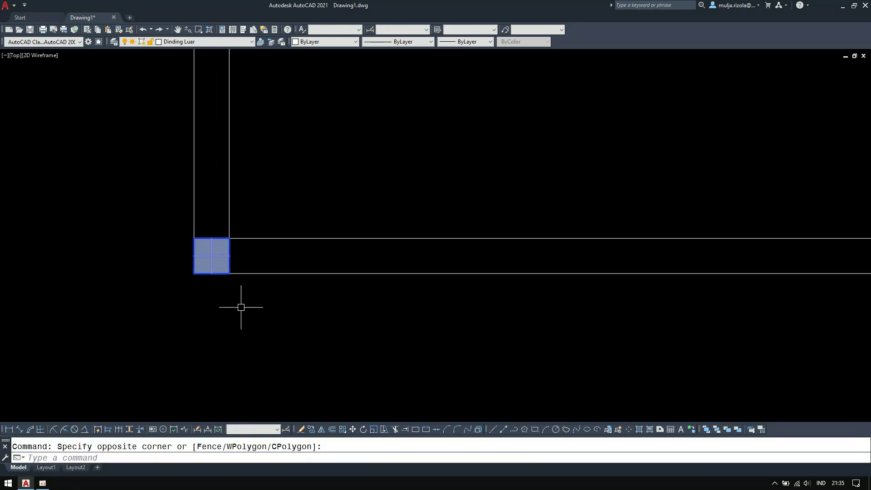
text(co)
key(Return)
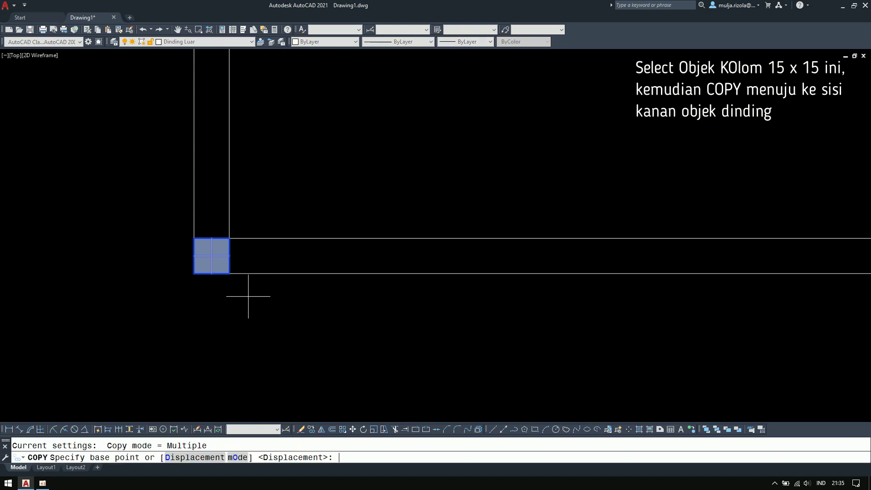
scroll(254, 295, down, 5)
click(284, 329)
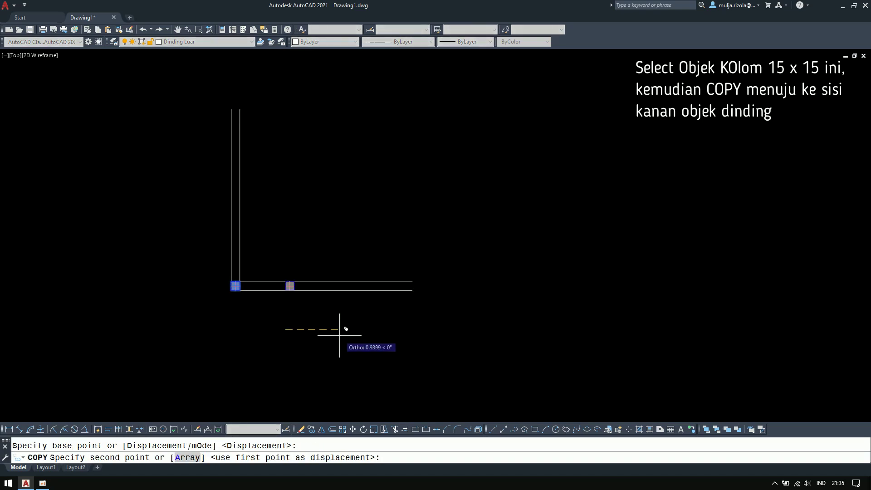
text(3)
key(Return)
key(Escape)
- Stretch the right ends of the two horizontal wall lines back to the left side of the copied column block
scroll(409, 296, up, 4)
click(345, 216)
click(299, 362)
scroll(362, 304, up, 4)
key(Escape)
text(s)
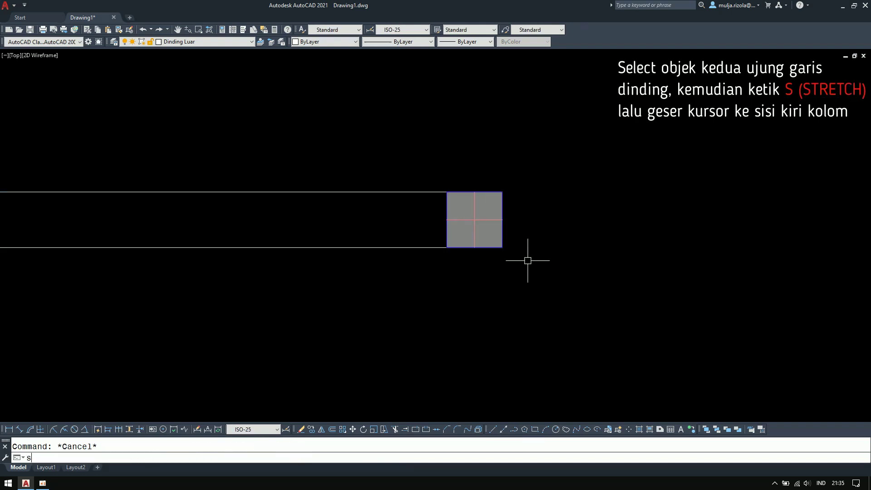
key(Return)
click(550, 311)
click(498, 164)
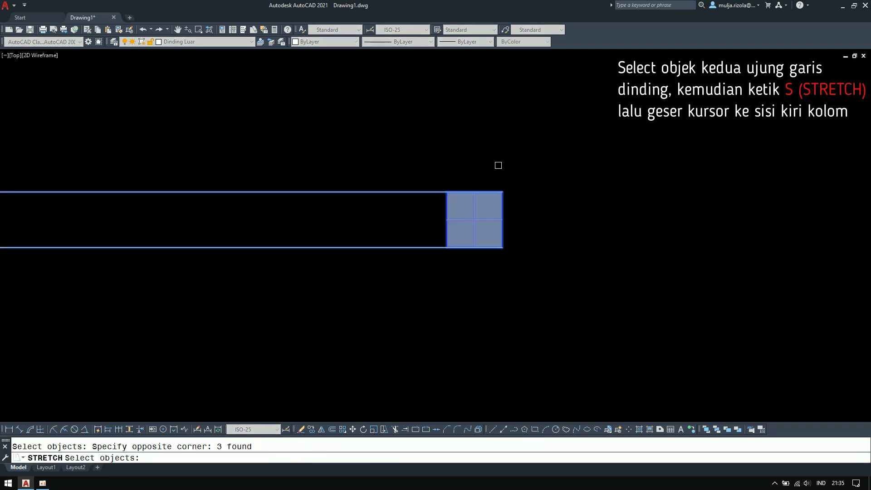
key(Return)
click(502, 191)
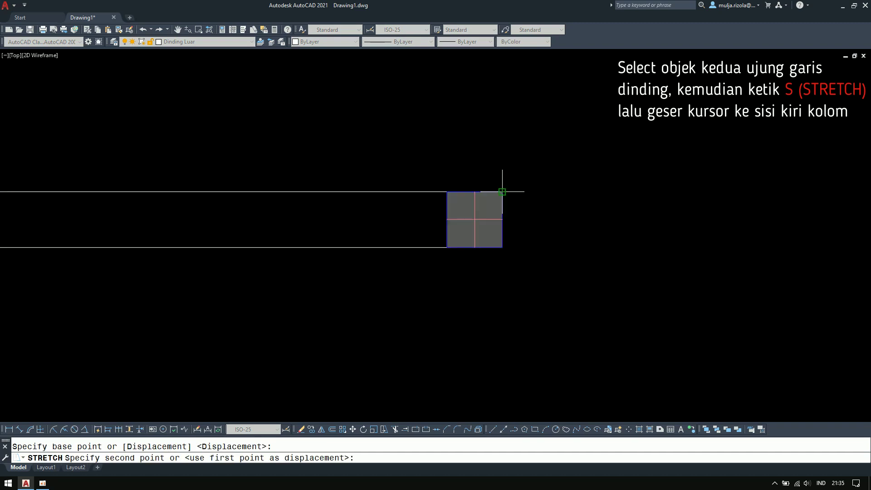
click(447, 191)
scroll(508, 320, down, 5)
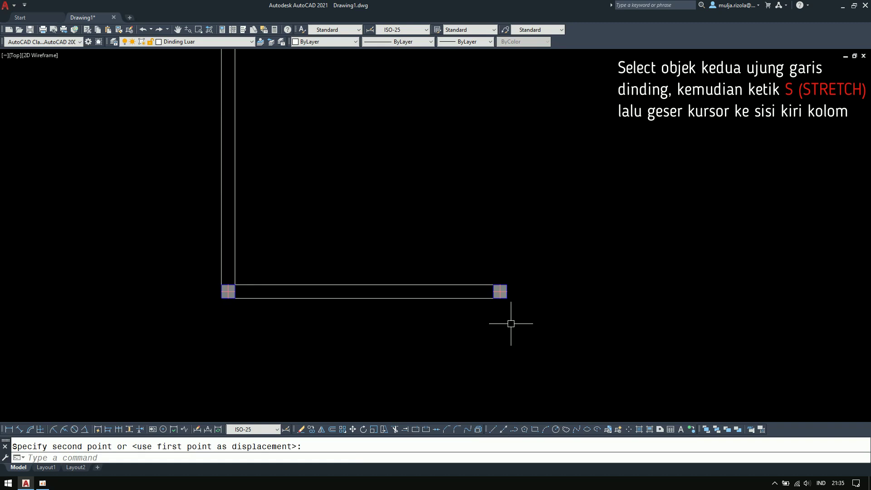
key(Escape)
scroll(458, 323, up, 2)
click(478, 259)
click(453, 346)
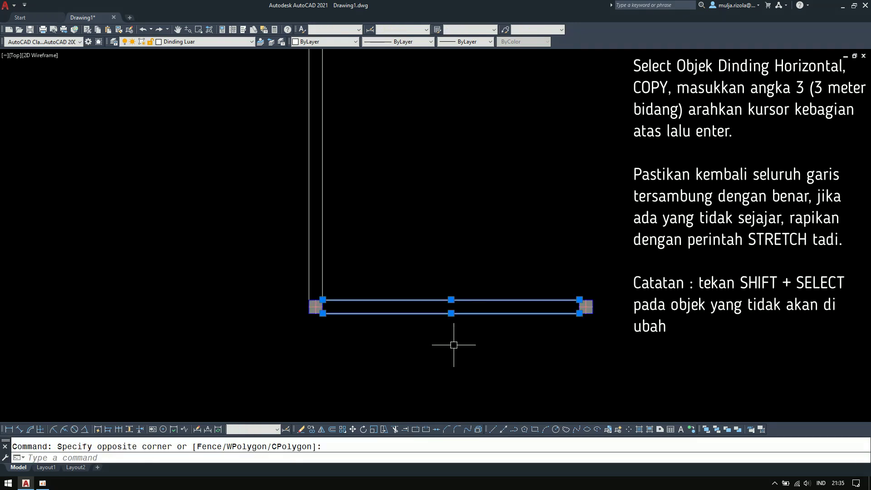
text(co)
key(Return)
key(Escape)
- Copy the horizontal wall together with both of its column blocks 3 m upward
click(321, 290)
click(673, 373)
text(co)
key(Return)
click(674, 367)
text(3)
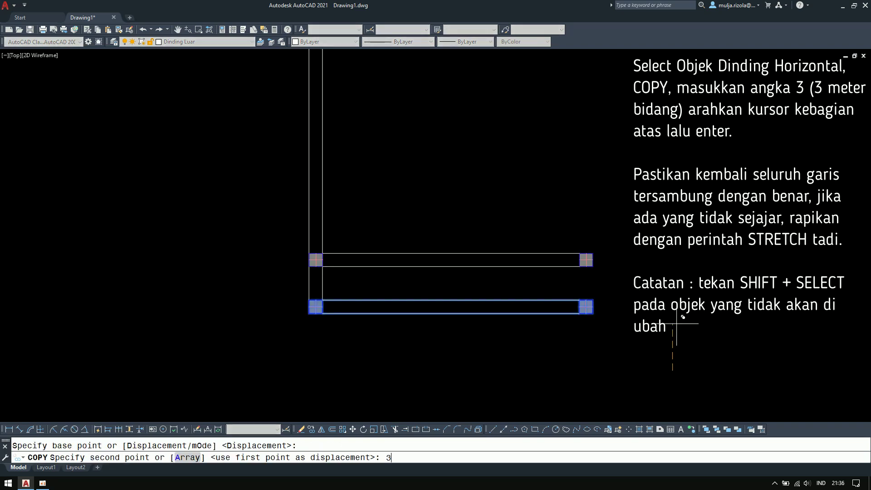
key(Return)
scroll(671, 322, down, 4)
key(Escape)
- Examine up close how the vertical wall lines run past the copied upper-left column block
scroll(680, 279, up, 2)
click(527, 233)
click(362, 251)
scroll(431, 195, up, 8)
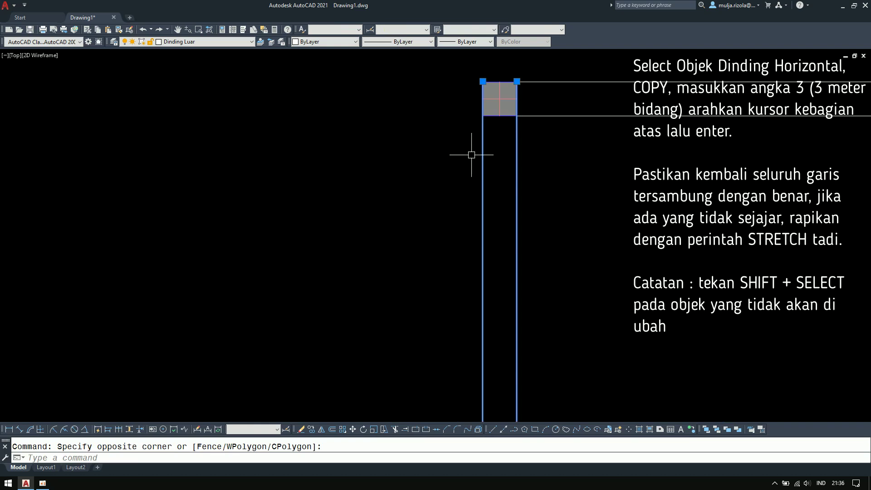
middle_drag(532, 83, 466, 210)
key(Escape)
scroll(467, 210, up, 4)
click(510, 352)
click(236, 342)
key(Escape)
- Stretch only the vertical wall lines' upper ends down to the lower edge of the upper-left column, excluding the horizontal lines
text(s)
key(Return)
click(468, 200)
click(165, 110)
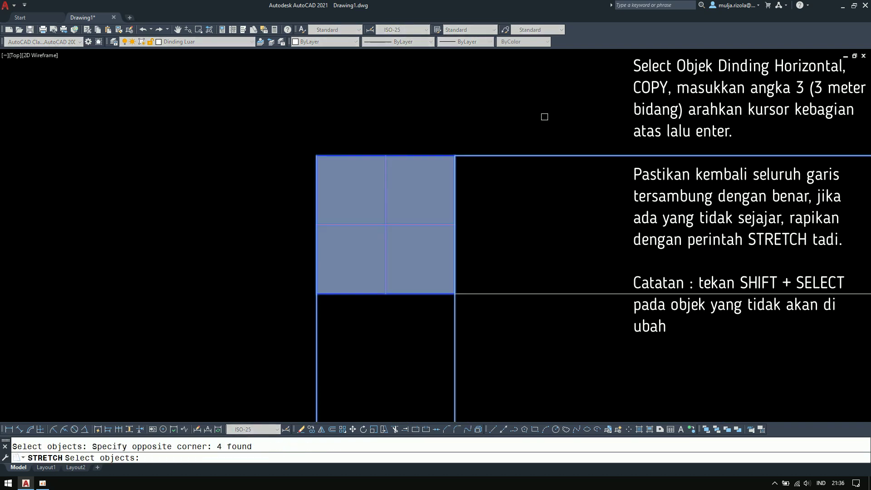
shift+click(592, 116)
shift+click(526, 356)
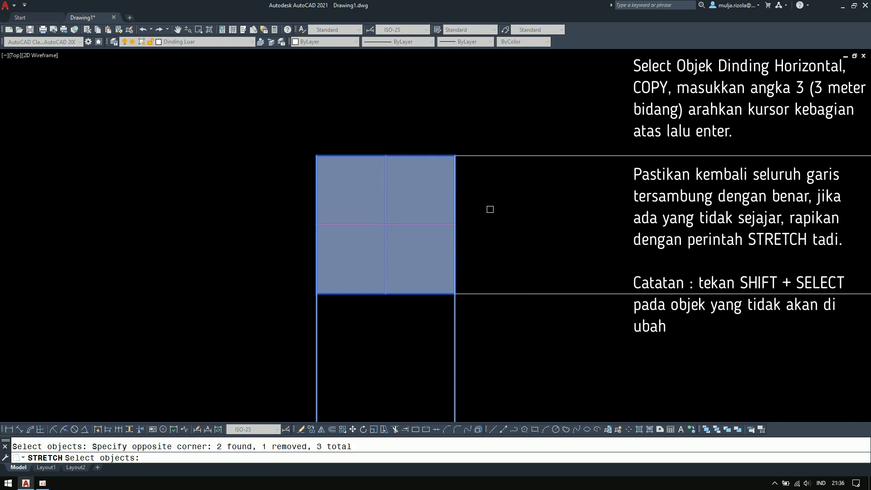
key(Return)
click(454, 156)
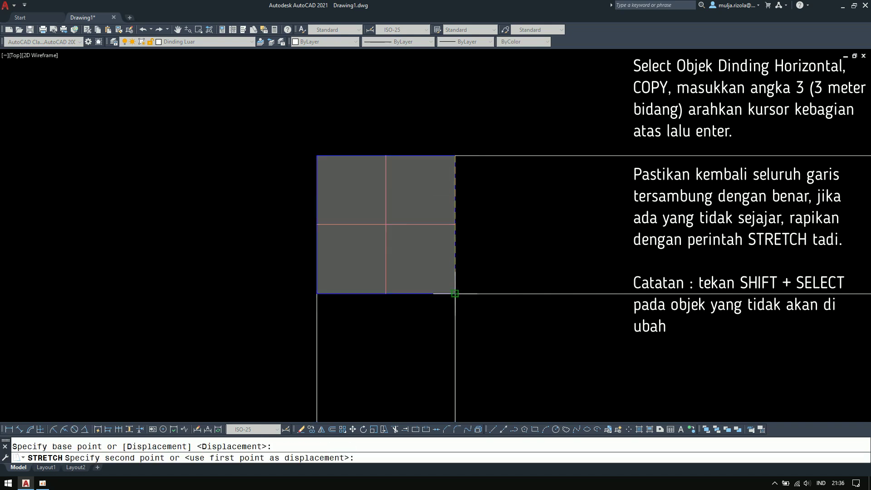
key(Escape)
scroll(321, 205, down, 4)
click(452, 289)
click(238, 319)
scroll(283, 156, down, 8)
key(Escape)
scroll(341, 208, up, 2)
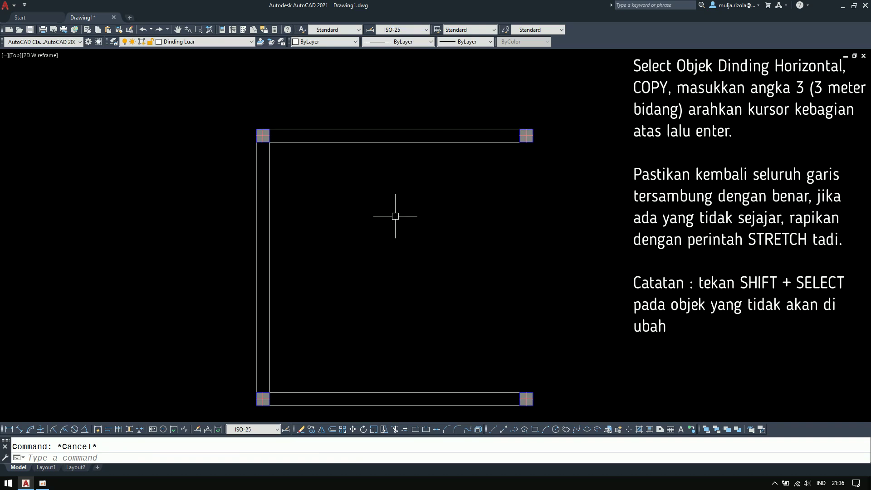
- Mirror the left vertical wall about a vertical axis through the upper wall's midpoint, keeping the original
middle_drag(394, 218, 311, 205)
click(346, 106)
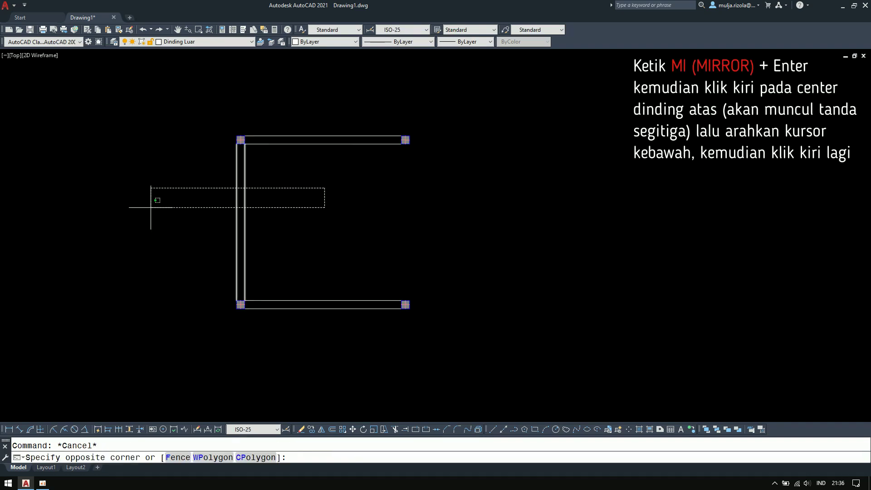
click(156, 194)
scroll(259, 210, up, 2)
text(MI)
key(Return)
click(363, 103)
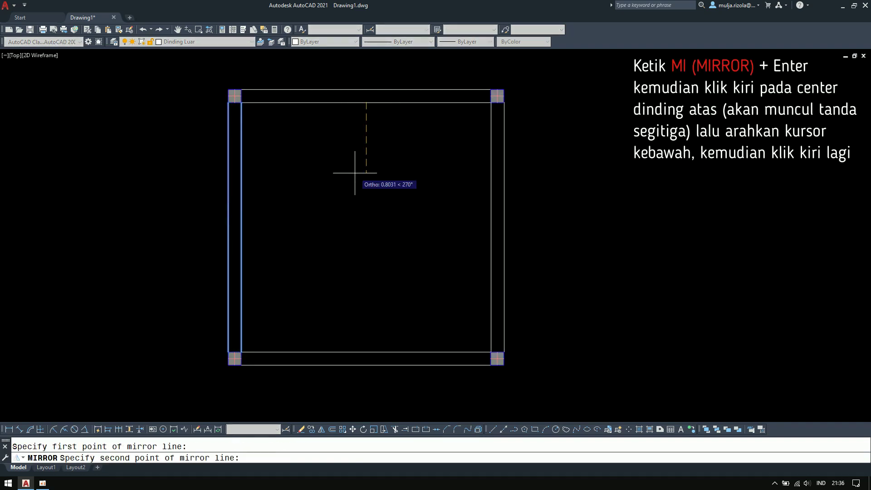
click(356, 167)
key(Return)
key(Escape)
- Mirror the square room's walls and columns about the shared horizontal wall's centreline to form two stacked rooms, keeping the originals
scroll(506, 374, up, 5)
scroll(491, 323, down, 5)
click(548, 262)
scroll(247, 381, down, 4)
click(179, 383)
scroll(329, 296, up, 4)
text(MI)
key(Return)
scroll(437, 216, up, 4)
click(385, 221)
click(461, 222)
key(Return)
- Examine the wall and column junctions of the two stacked rooms up close
scroll(379, 208, down, 6)
scroll(385, 226, up, 2)
scroll(388, 249, down, 4)
scroll(331, 302, up, 4)
scroll(331, 302, down, 2)
middle_drag(339, 278, 377, 280)
scroll(416, 280, up, 2)
click(401, 282)
click(348, 317)
scroll(385, 383, up, 6)
click(252, 324)
click(368, 396)
scroll(333, 339, down, 2)
key(Escape)
click(332, 304)
click(275, 276)
text(CO)
key(Escape)
- Copy the right vertical walls of both stacked rooms with their column blocks 3 m to the right
scroll(376, 268, down, 4)
click(341, 160)
click(371, 318)
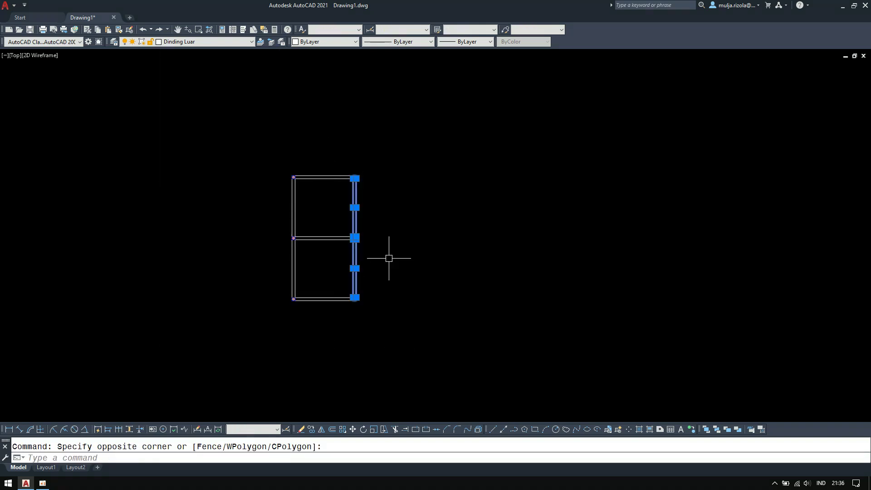
scroll(388, 255, up, 4)
text(co)
key(Return)
click(368, 221)
text(3)
key(Return)
key(Escape)
- Mirror the horizontal walls to the right about the vertical centreline of the middle columns, keeping the originals
scroll(414, 288, down, 3)
scroll(414, 307, up, 3)
click(285, 283)
click(268, 356)
scroll(387, 374, down, 2)
click(329, 215)
click(283, 153)
scroll(356, 153, up, 5)
text(mi)
key(Return)
click(356, 225)
click(355, 179)
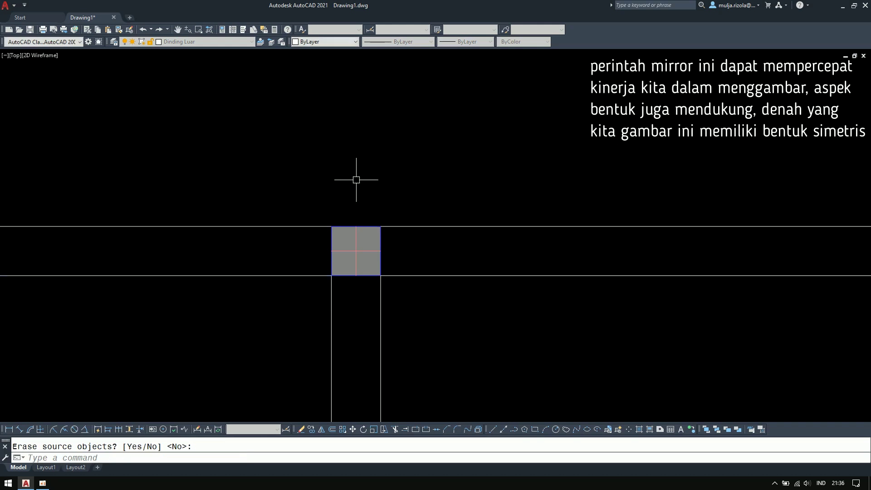
- Copy the two upper wall lines of the upper-left room 1.5 m upward for the bathroom
scroll(402, 175, down, 4)
mouse_move(431, 239)
middle_down()
mouse_move(422, 214)
mouse_move(390, 245)
mouse_move(393, 253)
mouse_move(413, 241)
mouse_move(433, 180)
mouse_move(453, 285)
middle_up()
scroll(350, 161, up, 2)
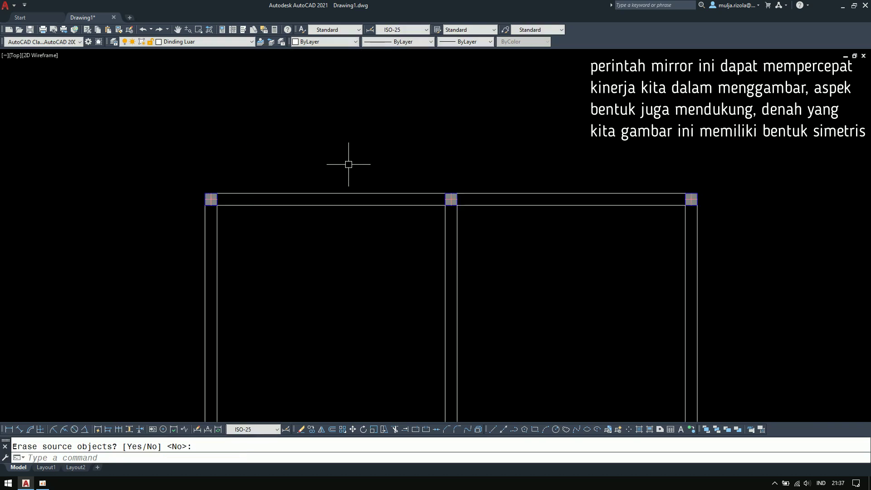
click(344, 217)
click(314, 173)
scroll(313, 171, up, 2)
text(co)
key(Return)
click(291, 166)
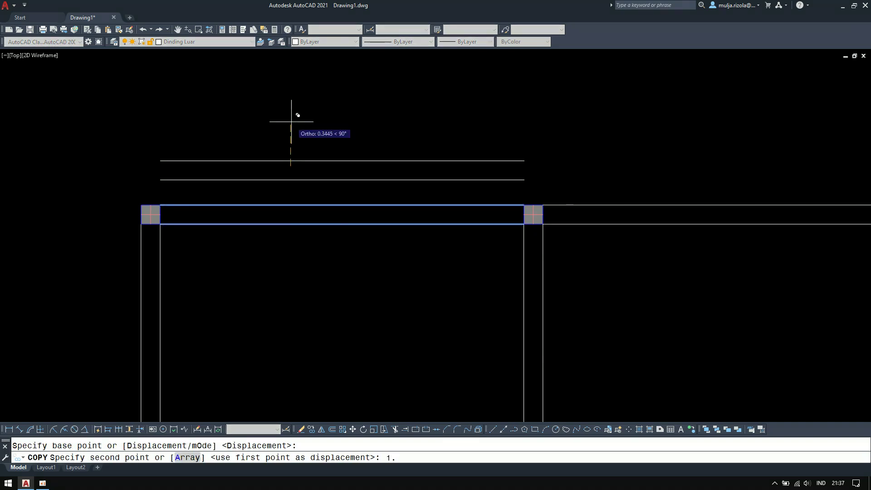
key(Return)
scroll(296, 112, down, 3)
key(Escape)
- Copy the upper-left corner column block 1.5 m upward
scroll(407, 196, up, 2)
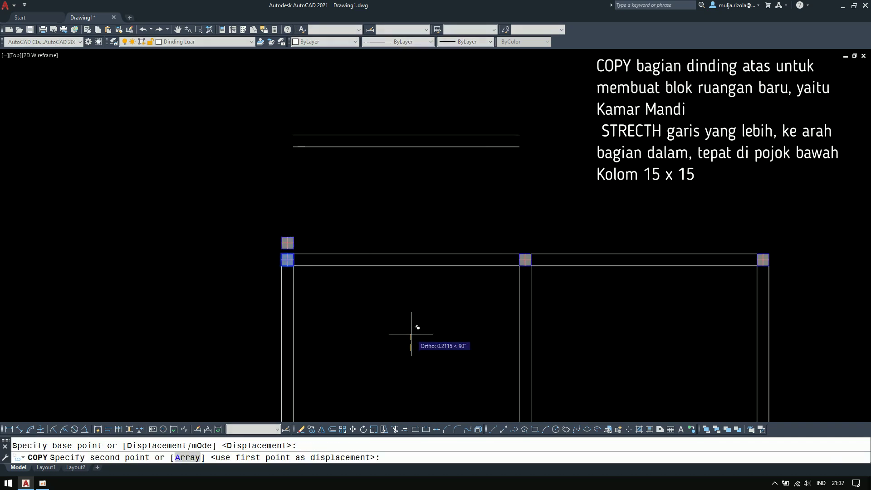
text(1.)
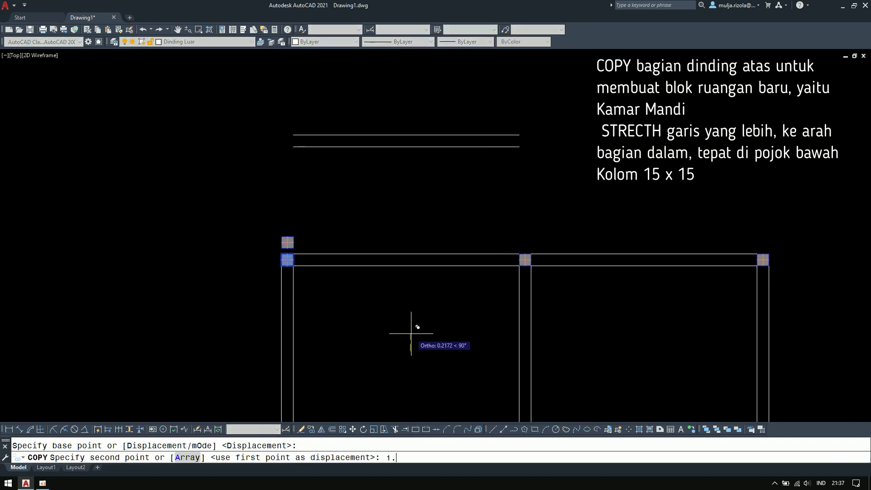
text(5)
key(Return)
key(Escape)
- Mirror the left vertical wall lines upward about the horizontal centreline of the upper-left room's corner column, keeping the originals
drag(313, 325, 269, 305)
scroll(293, 301, up, 4)
text(mi)
key(Return)
click(263, 195)
key(Return)
scroll(316, 304, down, 4)
scroll(313, 204, up, 2)
scroll(379, 282, down, 4)
- Stretch the upper ends of the bathroom's left wall lines down to the lower edge of its upper-left column
text(s)
drag(388, 227, 265, 136)
key(Return)
click(365, 195)
scroll(376, 328, up, 4)
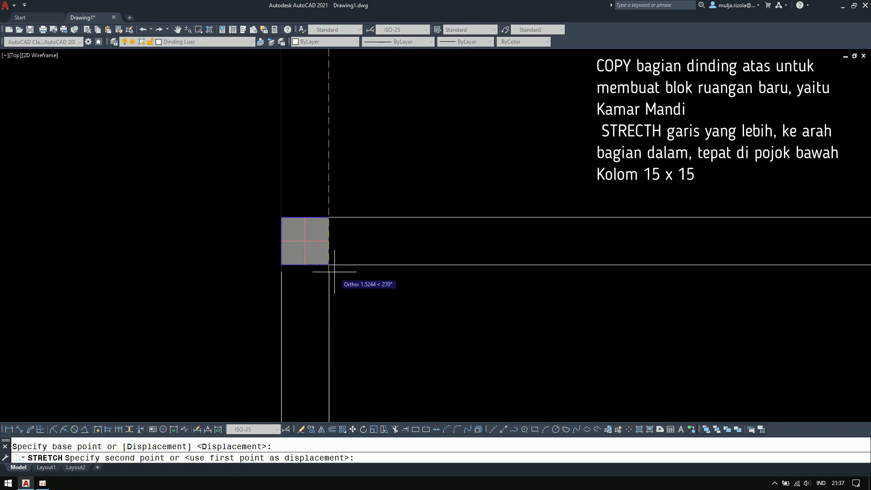
click(329, 264)
- Copy the bathroom's two left wall lines 2 m to the right
scroll(332, 182, down, 6)
drag(352, 272, 309, 250)
scroll(393, 259, up, 4)
text(co)
key(Return)
click(377, 222)
text(2)
key(Return)
key(Escape)
- Copy the bathroom's upper-left and lower-left column blocks 2 m to the right
scroll(429, 226, down, 2)
middle_drag(543, 200, 496, 209)
drag(207, 122, 276, 186)
text(co)
key(Return)
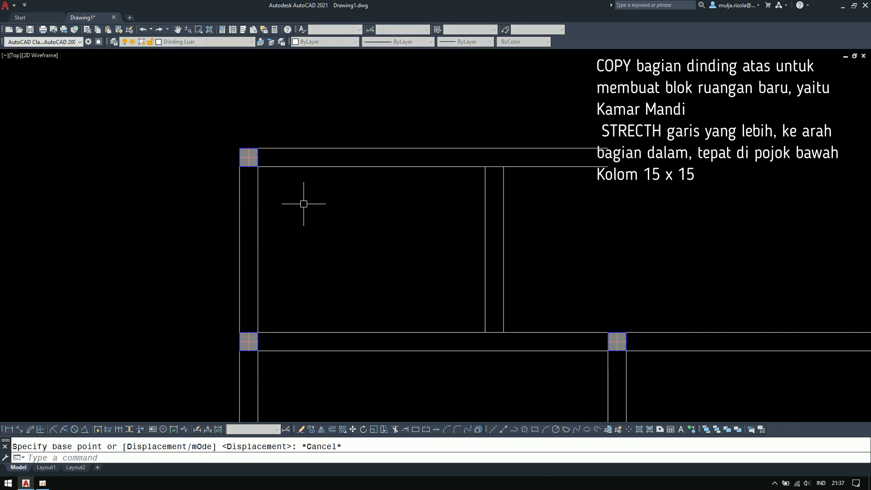
text(o)
key(Return)
click(324, 216)
text(2)
key(Return)
key(Escape)
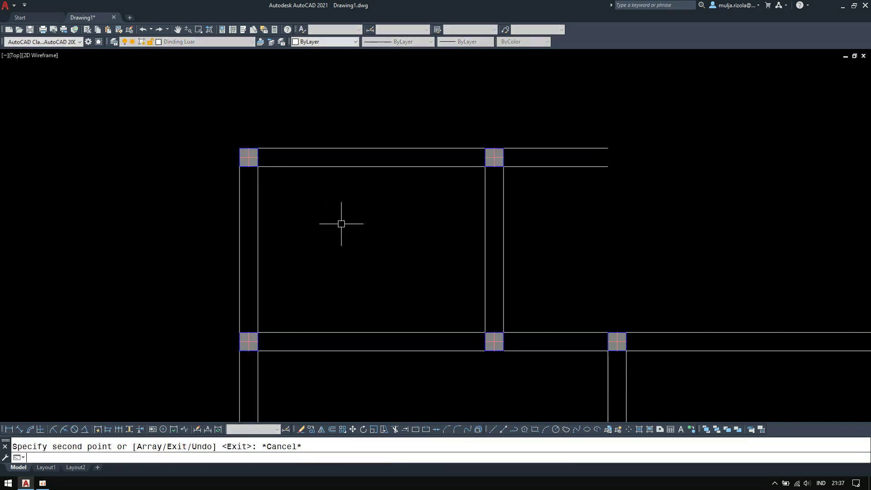
- Stretch the overhanging right ends of the bathroom's top wall lines back to its upper-right column
text(s)
key(Return)
drag(576, 181, 569, 211)
click(570, 207)
scroll(451, 202, up, 4)
click(445, 210)
key(Escape)
- Stretch the right ends of the wall lines below the bathroom back to the bathroom's lower-right column
scroll(367, 142, down, 6)
middle_drag(369, 142, 369, 104)
scroll(456, 230, up, 8)
key(s)
key(Return)
drag(498, 182, 469, 280)
key(Return)
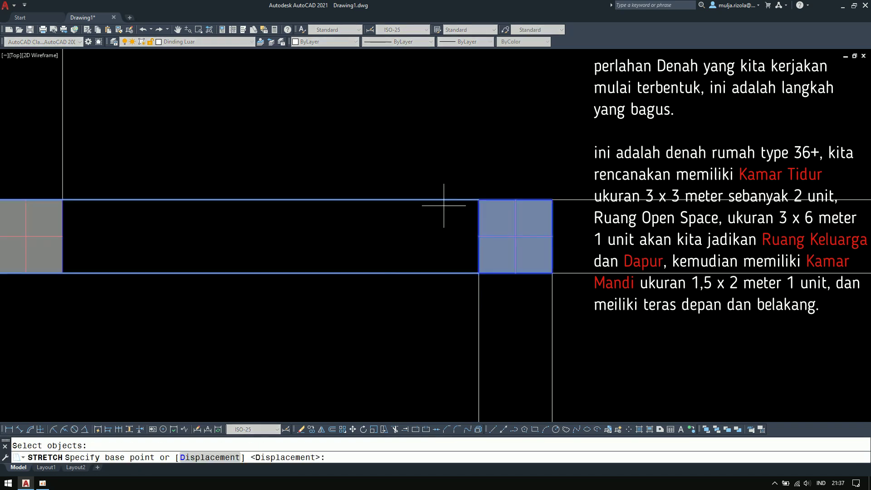
click(478, 199)
scroll(476, 204, down, 4)
click(286, 204)
- Mirror the shortened wall lines below the bathroom to the right about the vertical centreline of its lower-right column, keeping the originals
scroll(338, 270, down, 2)
drag(268, 194, 248, 273)
click(248, 273)
text(mi)
key(Return)
click(313, 235)
scroll(328, 243, down, 4)
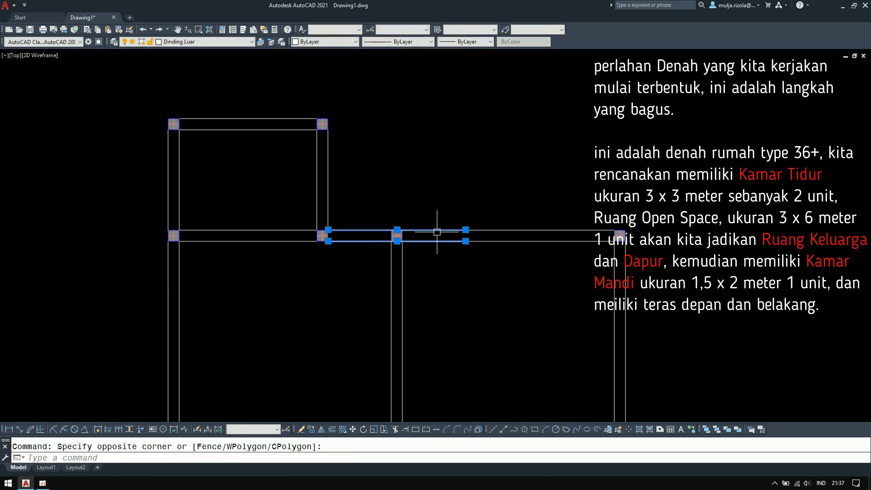
- Stretch the right ends of the mirrored wall lines back to the left edge of the upper-middle column
scroll(437, 232, up, 6)
click(602, 327)
click(449, 113)
key(Return)
click(549, 265)
click(248, 266)
scroll(251, 271, down, 6)
key(Escape)
- Draw a vertical line 1.5 m downward from the lower-left corner of the bottom-middle column for the front terrace
middle_drag(272, 313, 401, 171)
middle_drag(406, 253, 434, 265)
scroll(456, 286, up, 4)
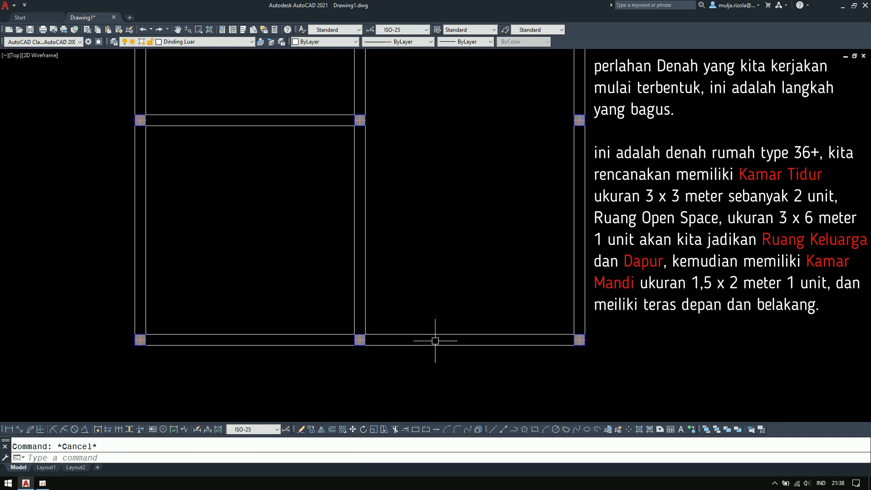
text(l)
key(Return)
scroll(331, 304, up, 3)
click(205, 213)
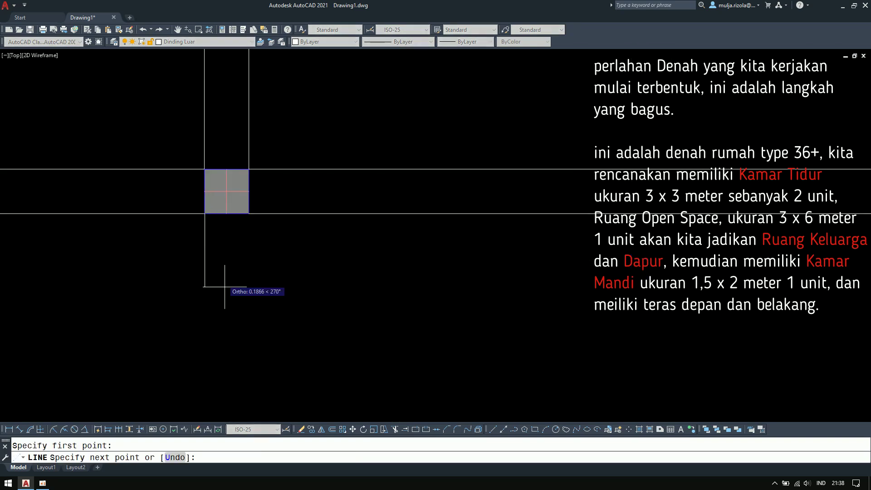
text(1.5)
key(Return)
scroll(245, 205, down, 6)
key(Escape)
- Mirror the terrace side line to the right about the middle of the bottom-right room's wall, keeping the original
drag(331, 254, 175, 313)
text(mi)
key(Return)
click(350, 207)
click(340, 256)
key(Return)
- Close the front terrace with a horizontal line joining the lower ends of its two side lines
text(l)
key(Return)
click(235, 316)
click(464, 316)
key(Escape)
scroll(431, 218, down, 5)
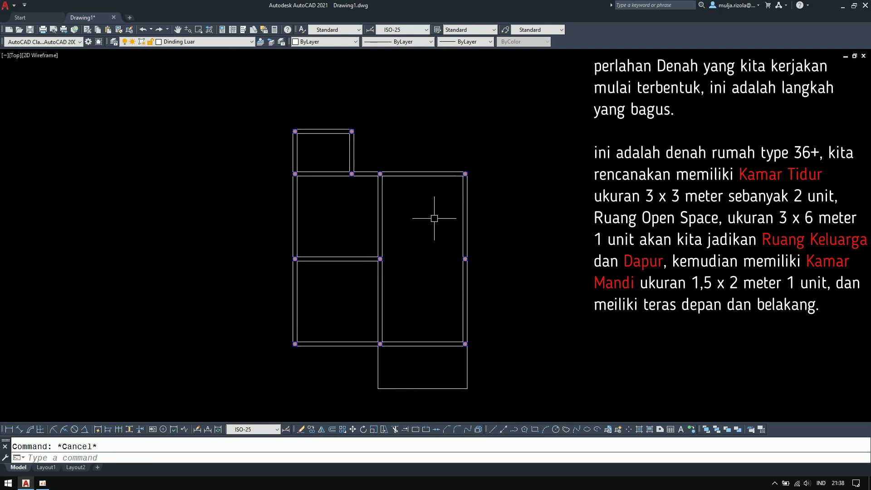
- Draw crossing rear terrace lines rightward from the bathroom's upper-right column corner and upward from the right outer wall
scroll(425, 244, up, 4)
text(l)
key(Return)
click(284, 150)
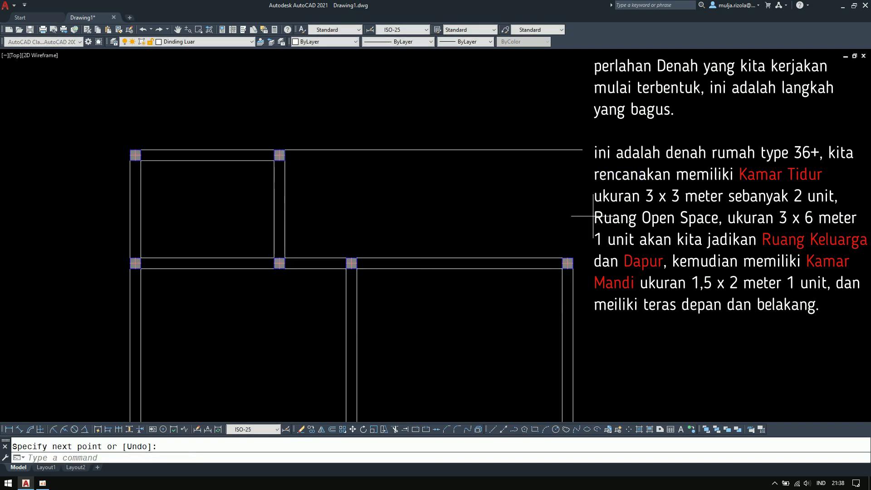
click(620, 115)
key(Escape)
key(Escape)
- Trim the overshooting ends of the two rear terrace lines at their crossing
scroll(602, 157, up, 4)
middle_drag(590, 182, 569, 217)
text(tr)
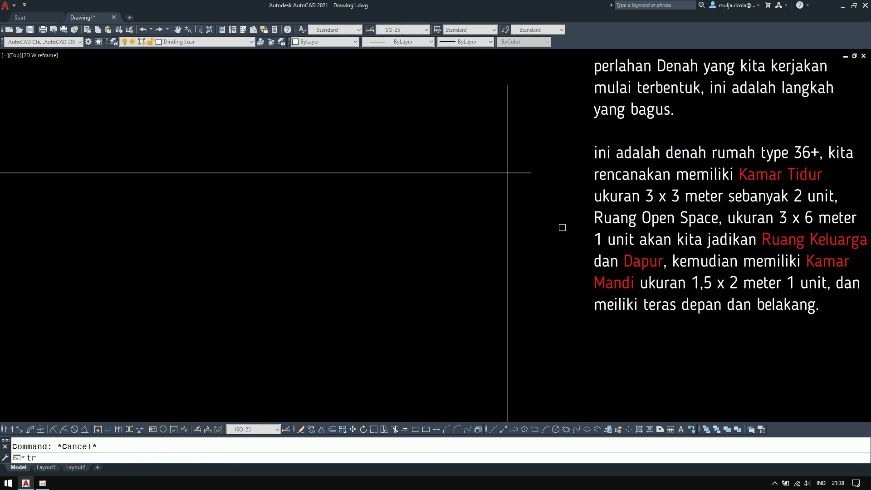
key(Return)
key(Return)
click(587, 133)
click(491, 136)
key(Return)
scroll(492, 136, down, 8)
middle_drag(512, 130, 539, 144)
scroll(502, 143, down, 2)
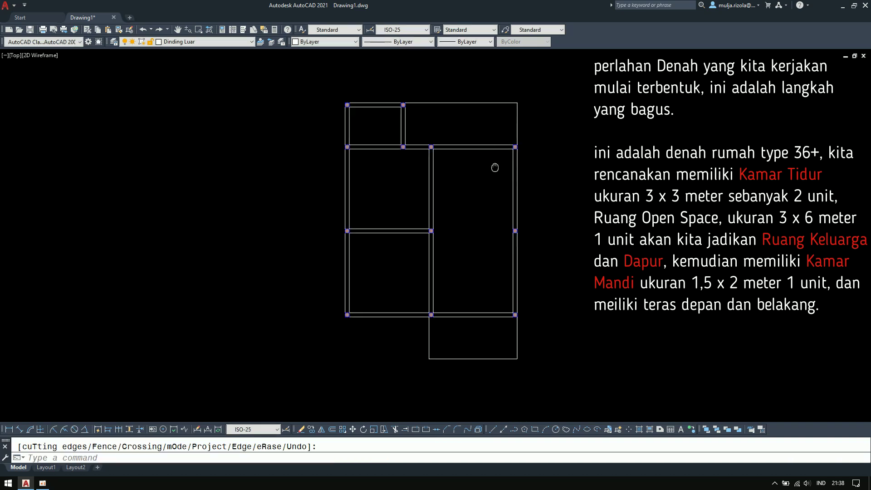
middle_drag(496, 168, 506, 173)
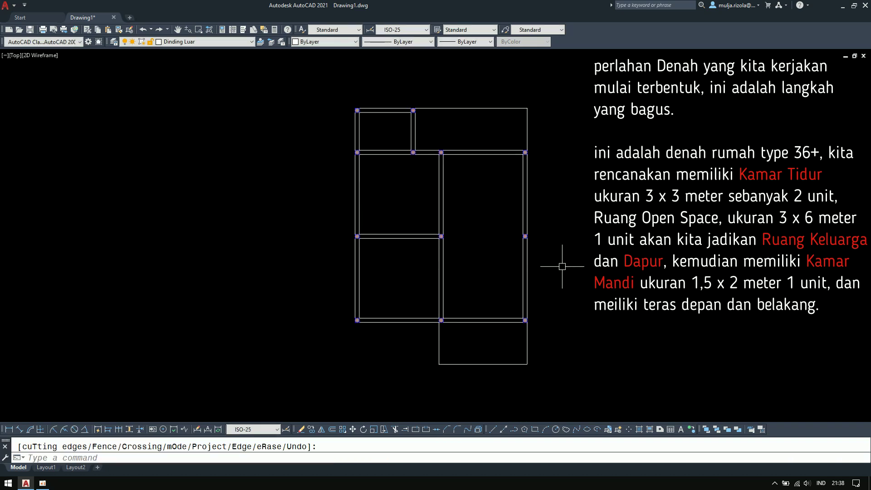
key(Escape)
scroll(426, 147, up, 10)
click(402, 130)
key(Escape)
scroll(406, 136, down, 8)
middle_drag(465, 282, 465, 224)
text(xl)
key(Return)
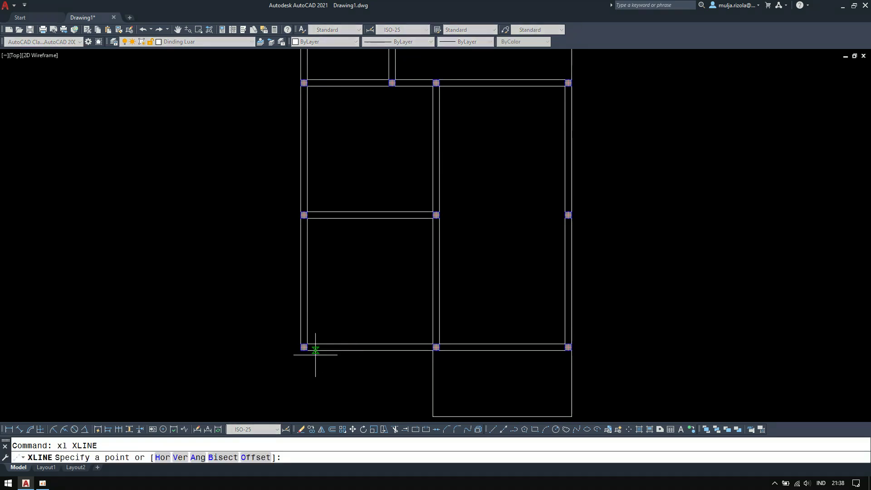
scroll(314, 352, up, 4)
scroll(308, 347, up, 4)
click(221, 277)
key(Escape)
- Make Garis AS the current layer and draw a horizontal construction line through the centre of the bottom-left column
click(212, 41)
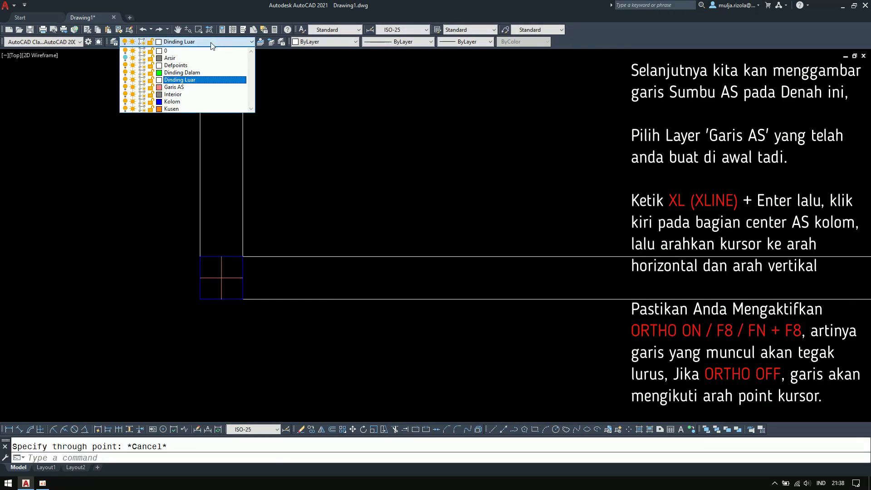
click(205, 87)
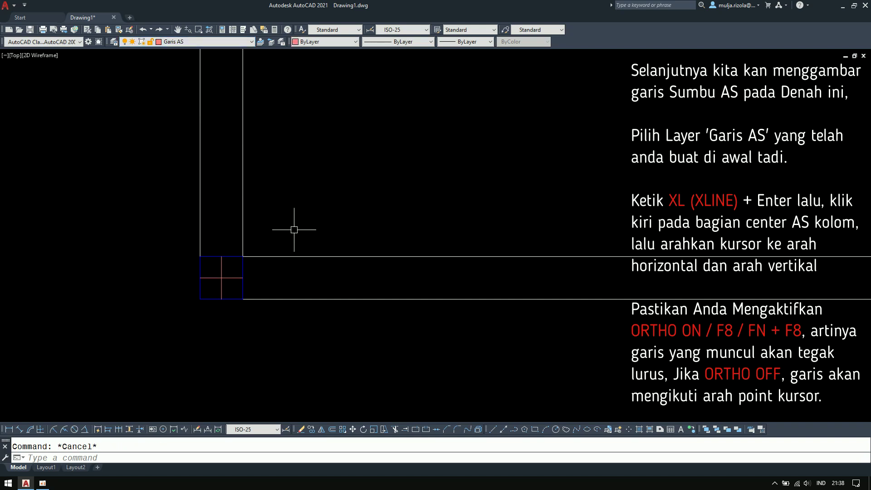
text(xl)
key(Return)
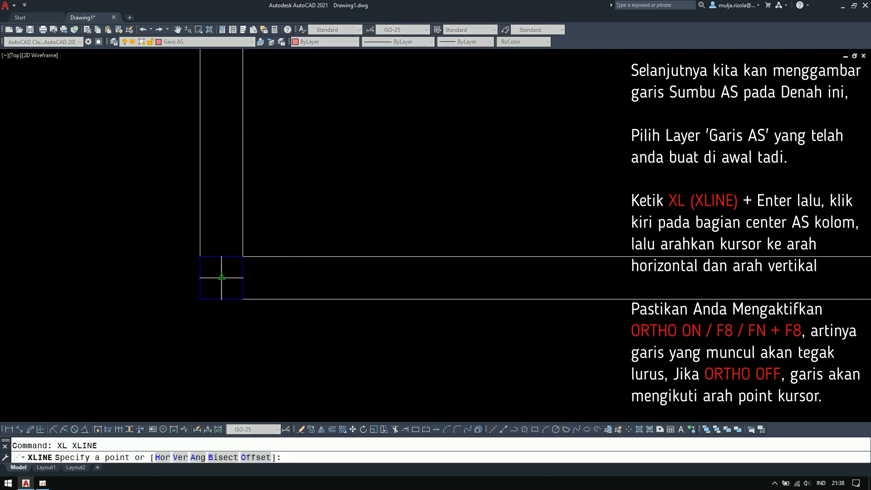
click(221, 278)
click(315, 277)
key(Return)
scroll(293, 287, down, 10)
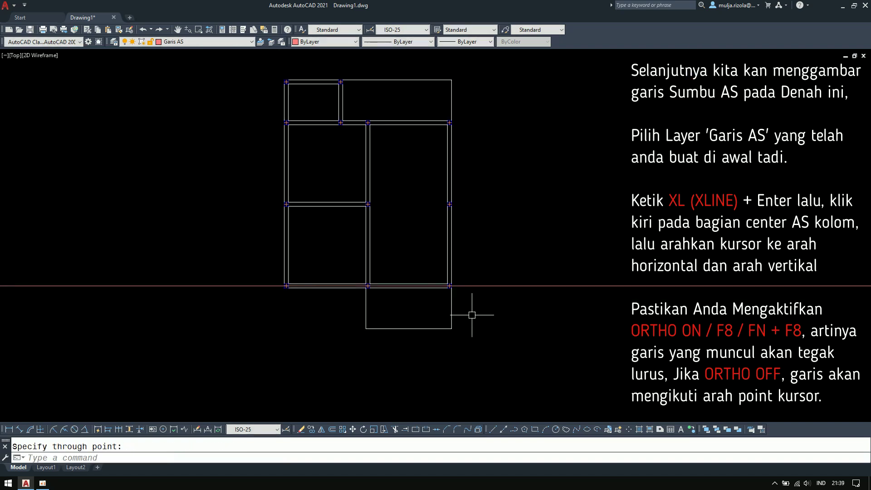
middle_drag(471, 314, 456, 302)
- Draw vertical construction lines through the centres of the bottom-right and bottom-middle columns
key(Return)
scroll(442, 274, up, 10)
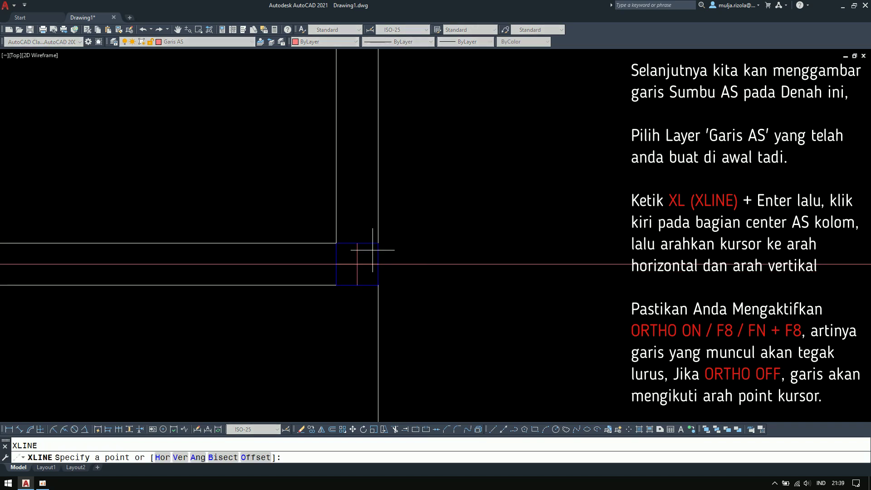
click(357, 263)
scroll(422, 243, down, 5)
scroll(394, 274, up, 7)
key(Return)
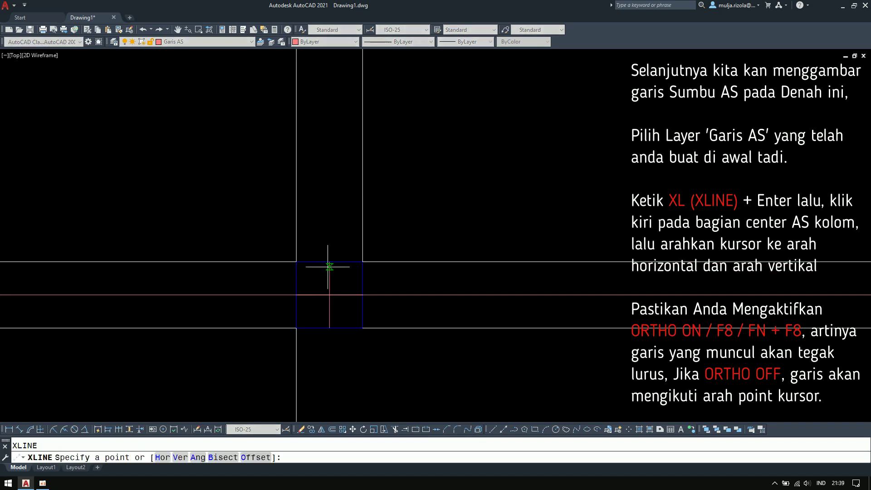
click(329, 295)
click(330, 254)
key(Return)
scroll(497, 297, down, 8)
- Draw a vertical construction line through the centre of the bottom-left column
scroll(287, 271, up, 7)
key(Return)
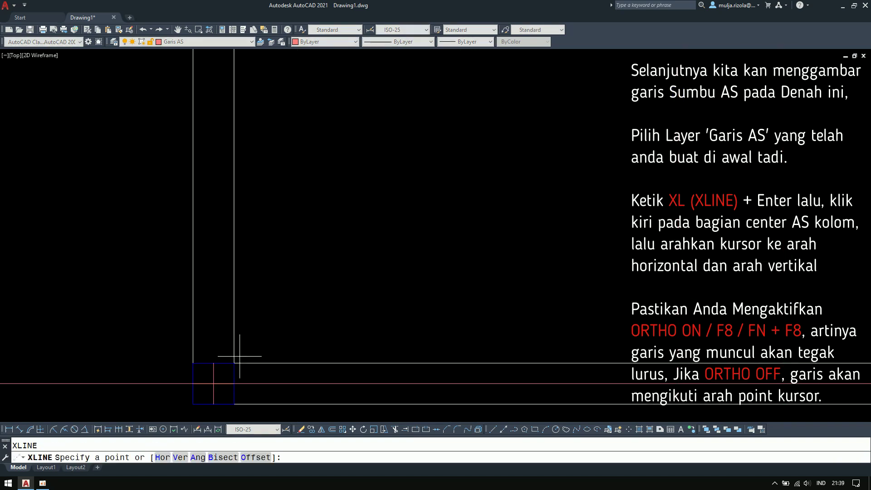
click(213, 383)
click(282, 206)
key(Return)
scroll(408, 254, down, 7)
- Draw a horizontal construction line through the centre of the left column between the two left rooms
middle_drag(416, 251, 397, 325)
key(Return)
scroll(340, 231, up, 9)
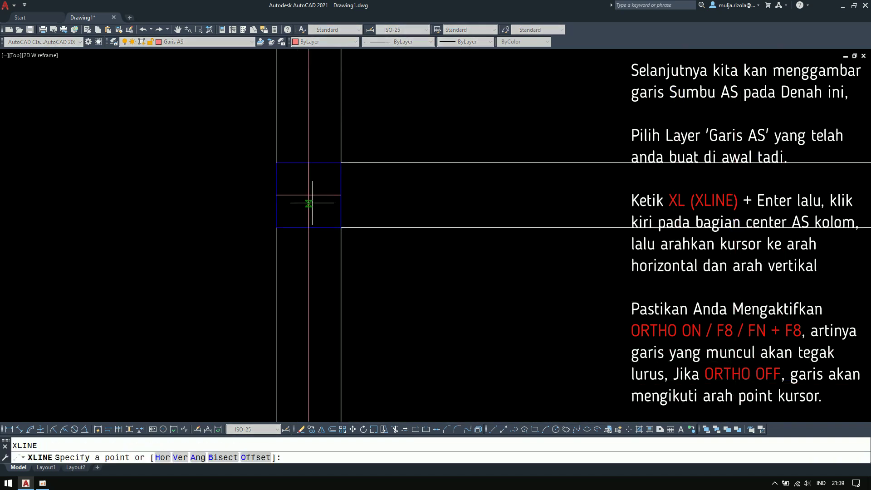
click(308, 196)
click(341, 196)
key(Return)
scroll(349, 249, down, 8)
- Draw a horizontal construction line through the centre of the column at the bathroom's lower-left corner
middle_drag(464, 195, 412, 364)
key(Return)
scroll(296, 214, up, 2)
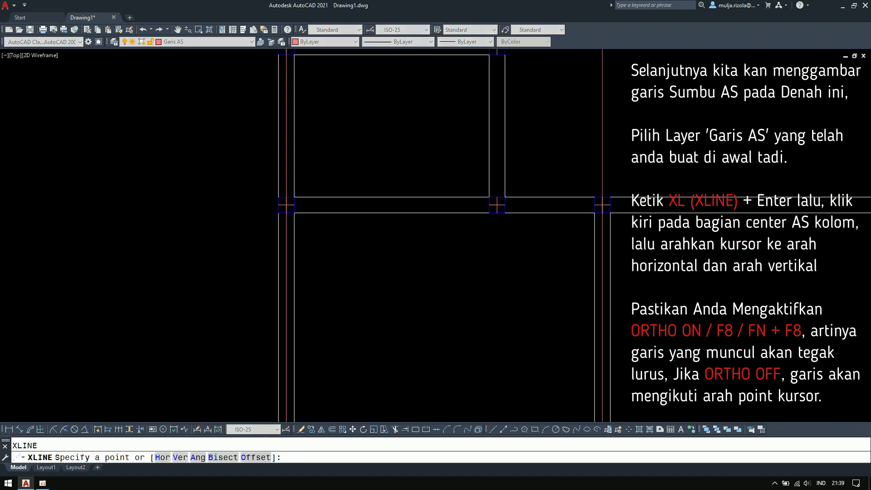
scroll(295, 220, up, 5)
click(270, 176)
click(369, 178)
key(Return)
- Draw a horizontal construction line through the centre of the plan's top-left column
scroll(331, 226, down, 7)
middle_drag(407, 192, 374, 261)
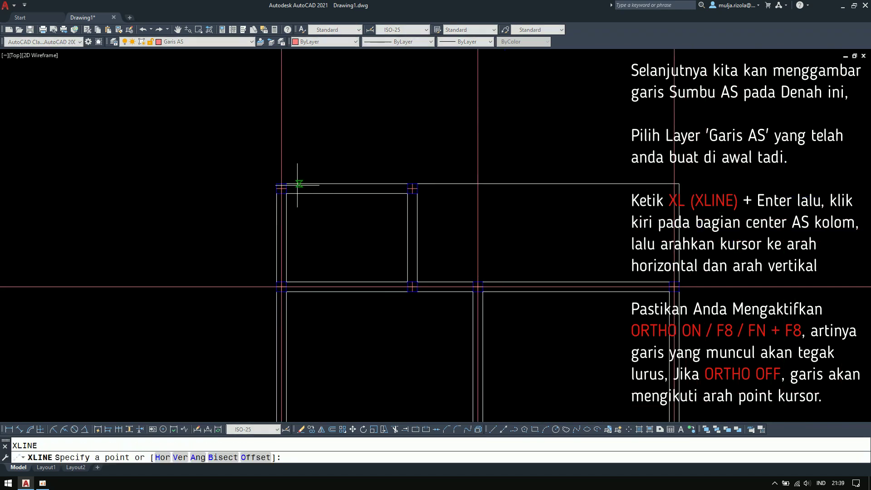
key(Return)
scroll(286, 181, up, 4)
click(274, 200)
click(378, 204)
key(Return)
- Draw a vertical construction line through the centre of the column at the bathroom's lower-right corner
scroll(374, 194, down, 4)
scroll(507, 245, up, 2)
key(Return)
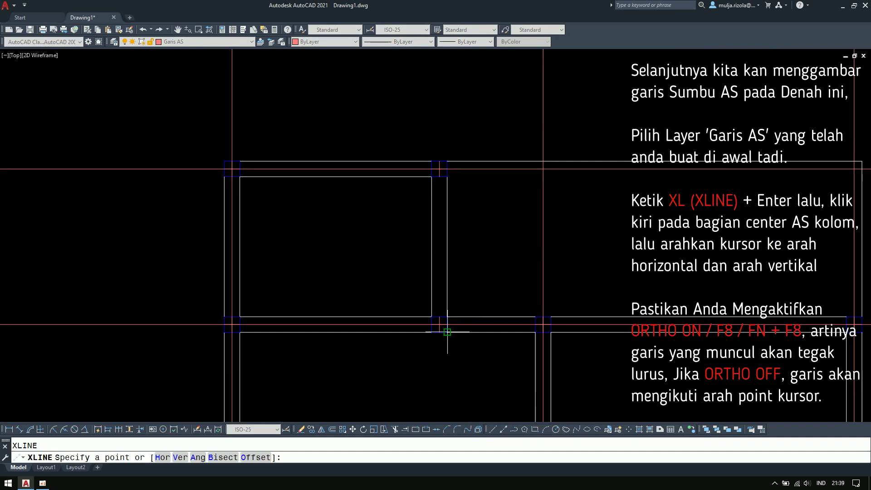
click(439, 324)
scroll(442, 179, down, 4)
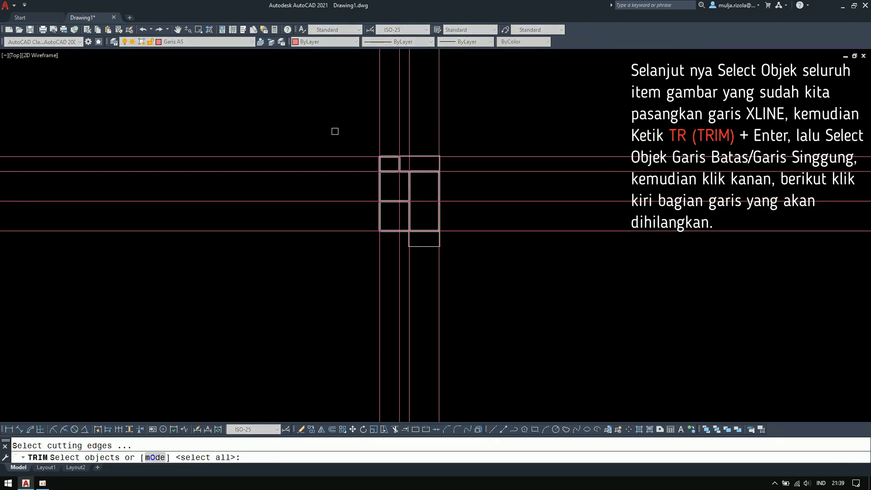
- Trim the vertical construction lines outside the plan, using the horizontal construction lines as cutting edges
click(335, 132)
click(295, 287)
right_click(295, 287)
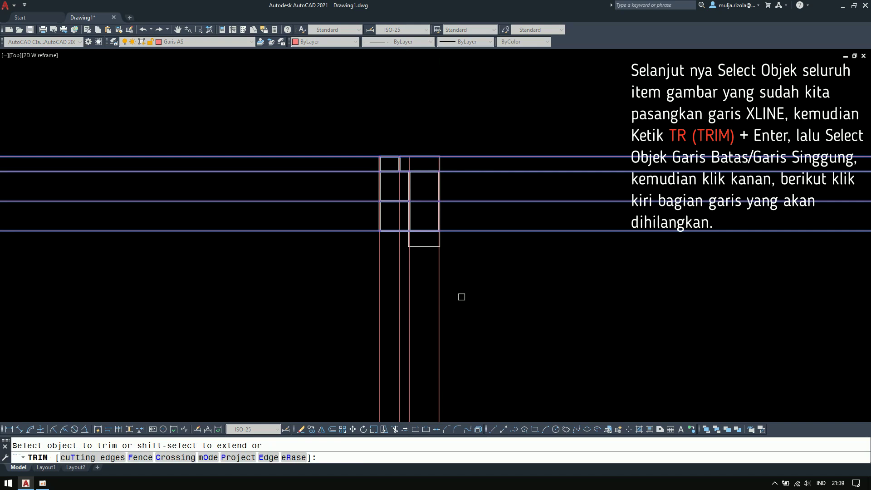
drag(460, 295, 325, 334)
key(Return)
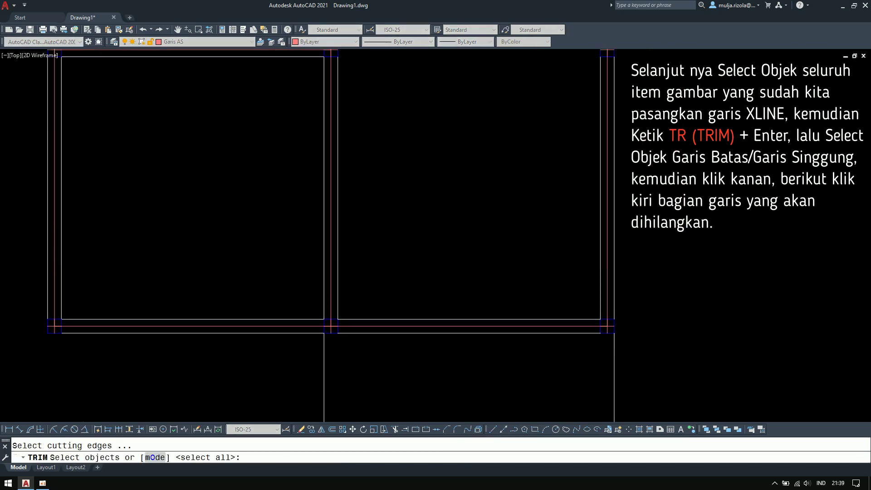
- Fillet a horizontal and a vertical axis line so they meet in a sharp corner
middle_drag(477, 181, 471, 257)
middle_drag(500, 115, 442, 67)
scroll(567, 371, up, 5)
key(Escape)
text(f)
key(Return)
click(419, 327)
click(460, 296)
key(Escape)
scroll(480, 371, down, 4)
scroll(475, 94, up, 6)
scroll(512, 121, down, 6)
scroll(506, 179, up, 2)
scroll(485, 204, down, 5)
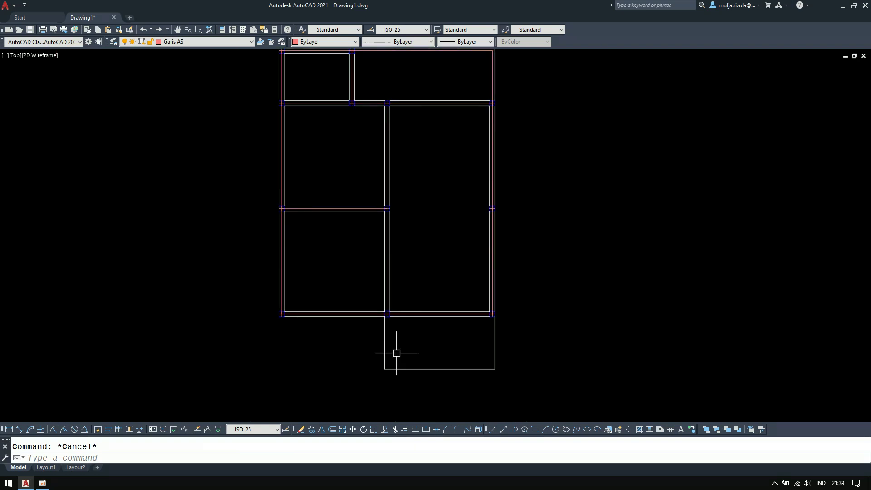
- Extend the middle and right vertical axis lines down to the front terrace's outer edge
scroll(399, 318, up, 4)
text(ex)
key(Return)
click(422, 341)
key(Return)
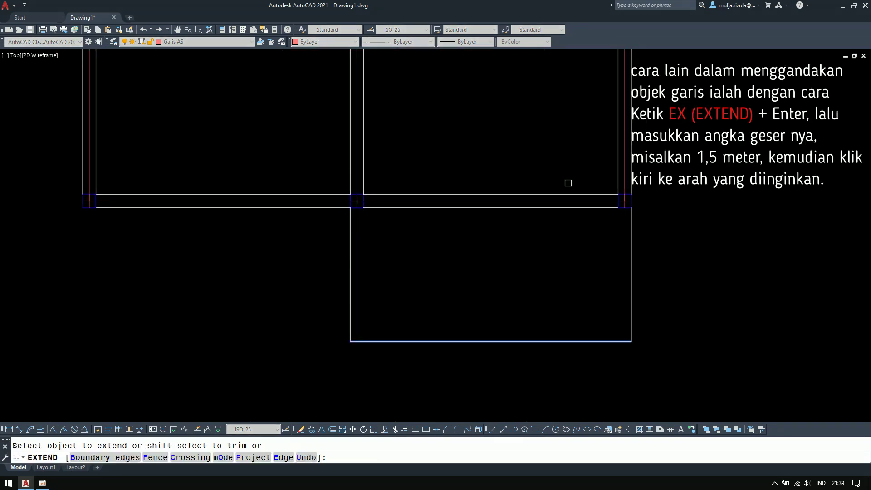
key(Escape)
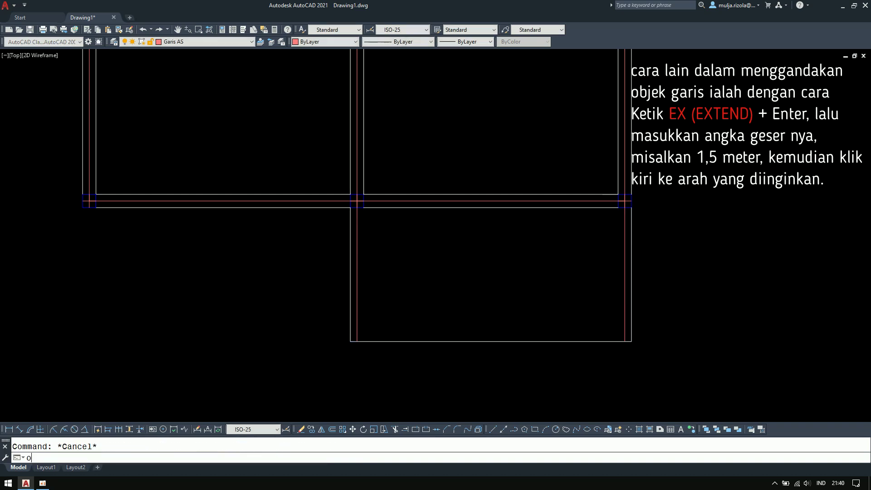
- Offset the lowest horizontal axis line 1.5 m downward into the front terrace
text(o)
key(Return)
scroll(536, 229, up, 4)
click(540, 226)
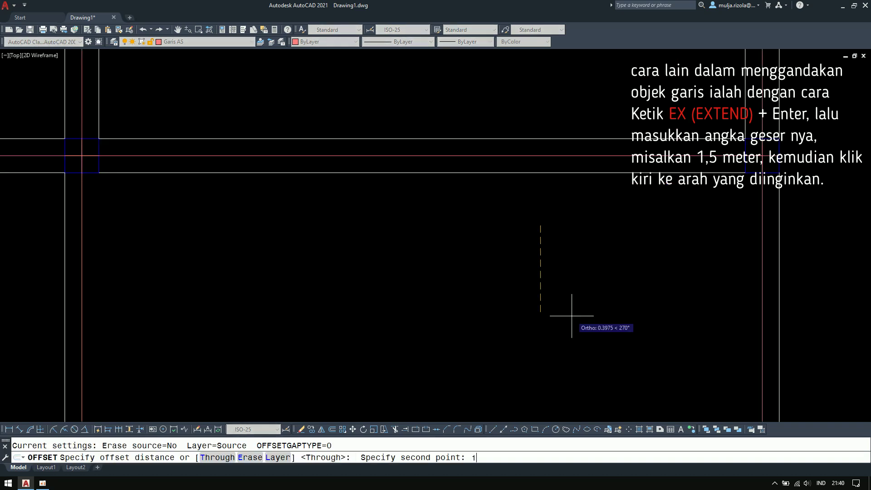
key(Return)
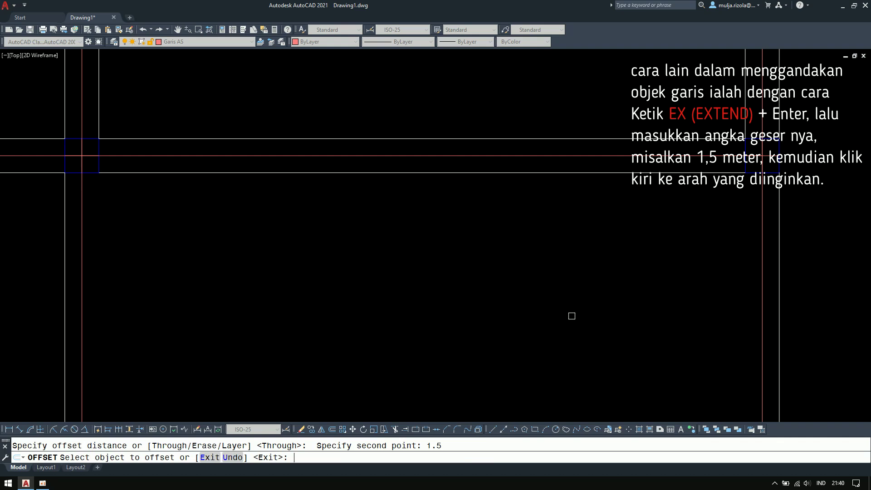
click(558, 156)
click(541, 297)
scroll(447, 199, down, 5)
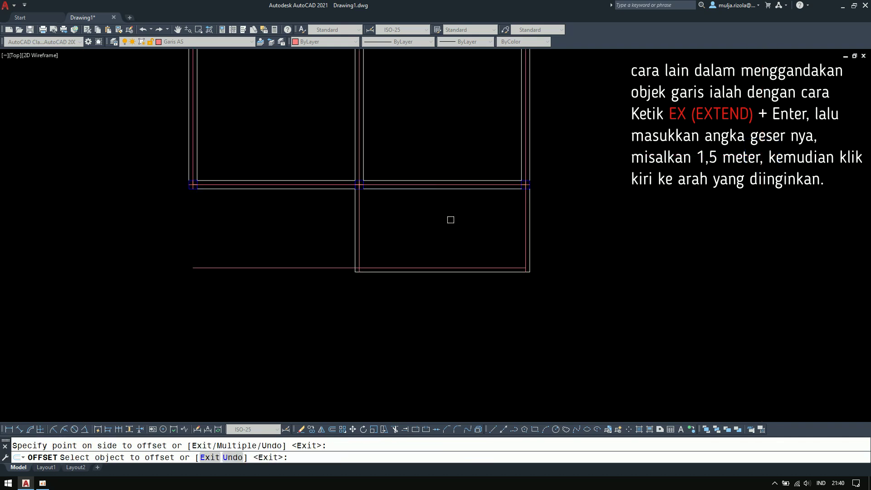
key(Return)
- Trim the overhanging axis line ends at the front terrace's lower-left corner
scroll(362, 278, up, 5)
text(t)
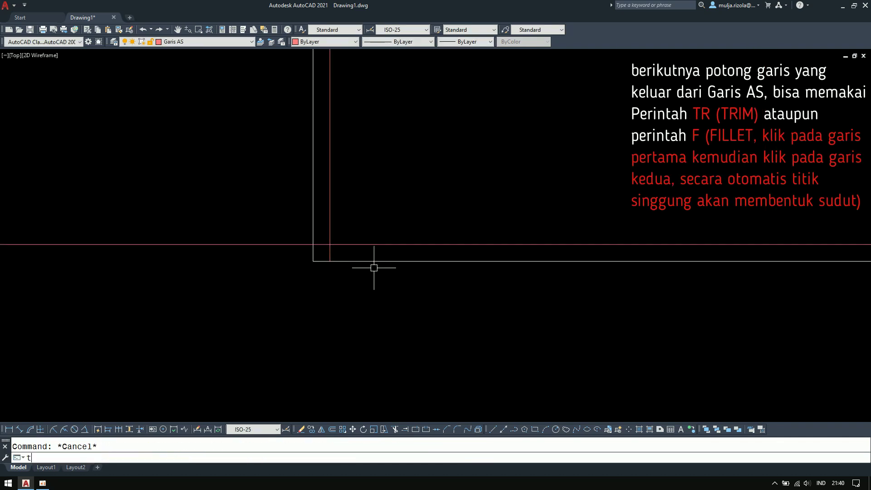
text(r)
key(Return)
scroll(333, 247, up, 5)
click(352, 263)
click(283, 200)
key(Return)
click(349, 285)
key(Return)
- Trim the overhanging axis line ends at the front terrace's lower-right corner
scroll(252, 254, down, 4)
key(Return)
scroll(277, 260, down, 3)
scroll(428, 262, up, 4)
scroll(483, 257, up, 4)
click(513, 215)
key(Return)
click(566, 261)
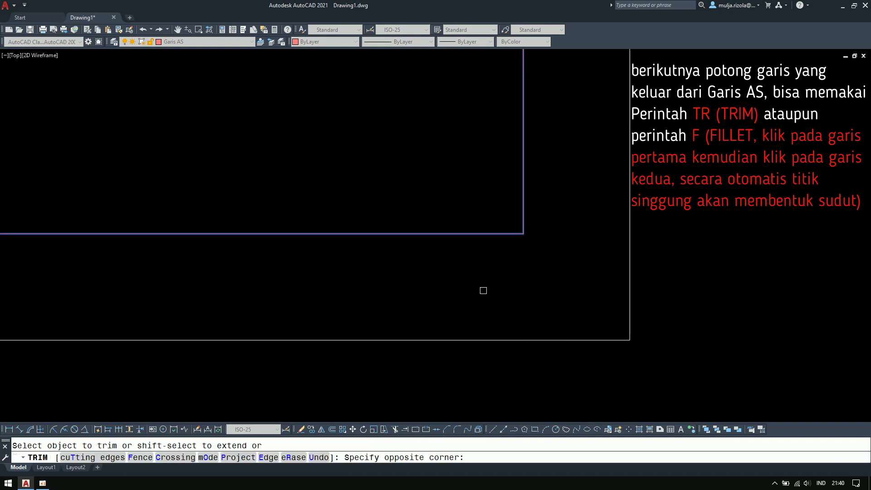
click(492, 292)
key(Return)
scroll(439, 257, down, 3)
scroll(491, 322, down, 6)
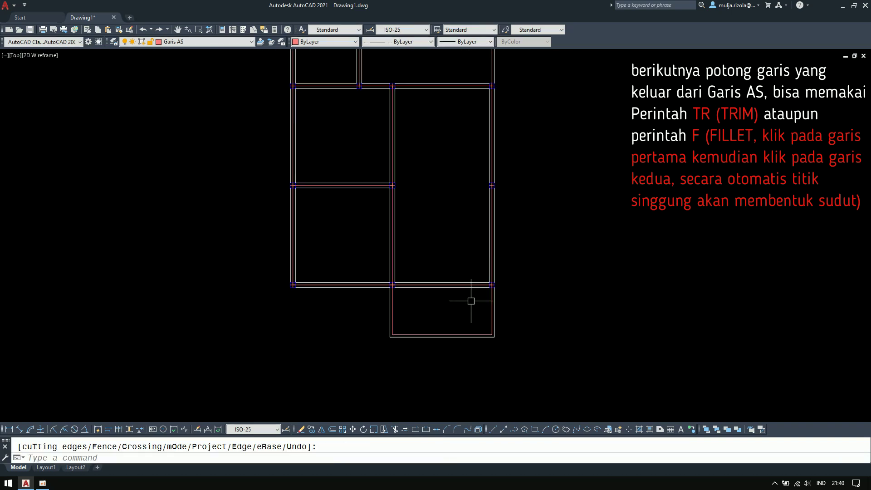
middle_drag(459, 225, 441, 237)
scroll(414, 231, up, 2)
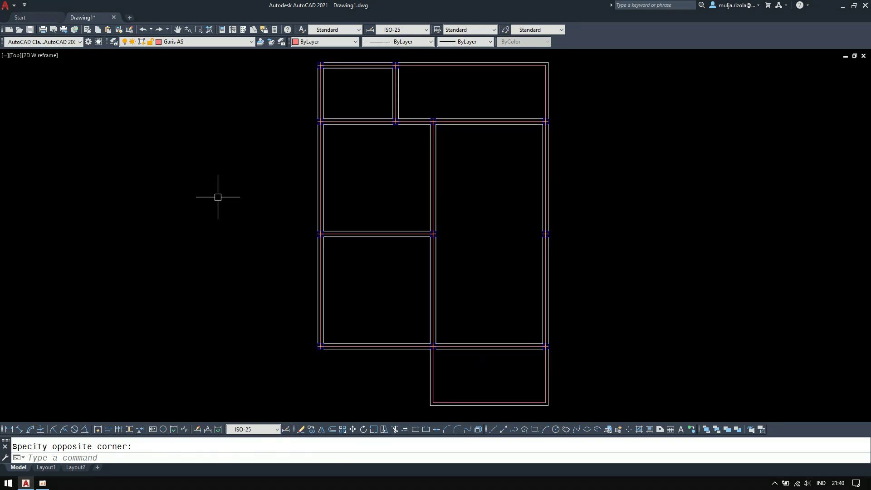
- Create a layer named Dimensi with color 14 and make it the current layer
key(Return)
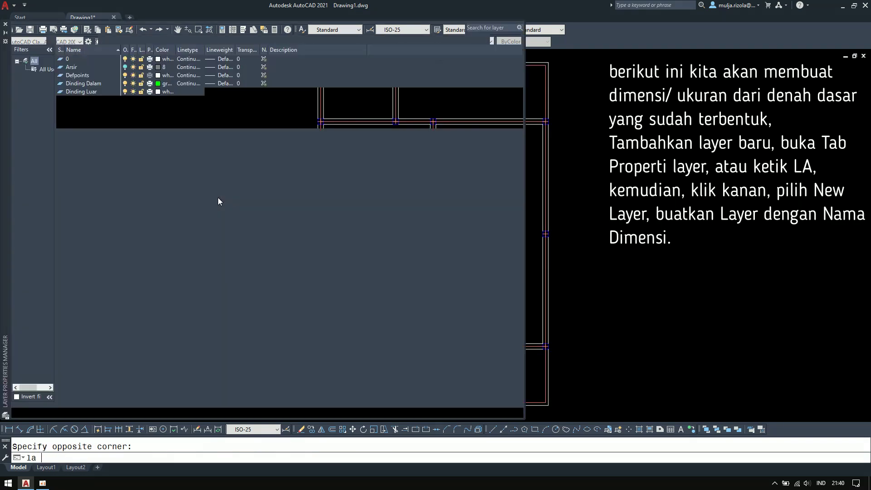
right_click(222, 197)
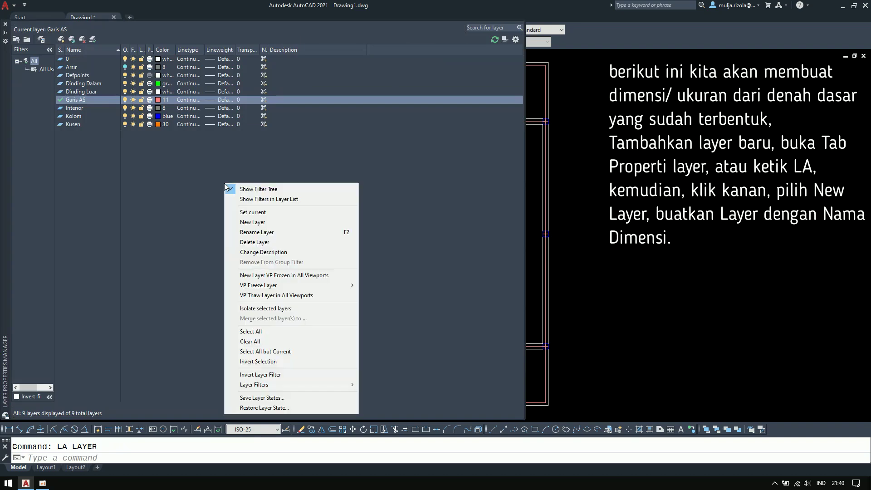
click(256, 222)
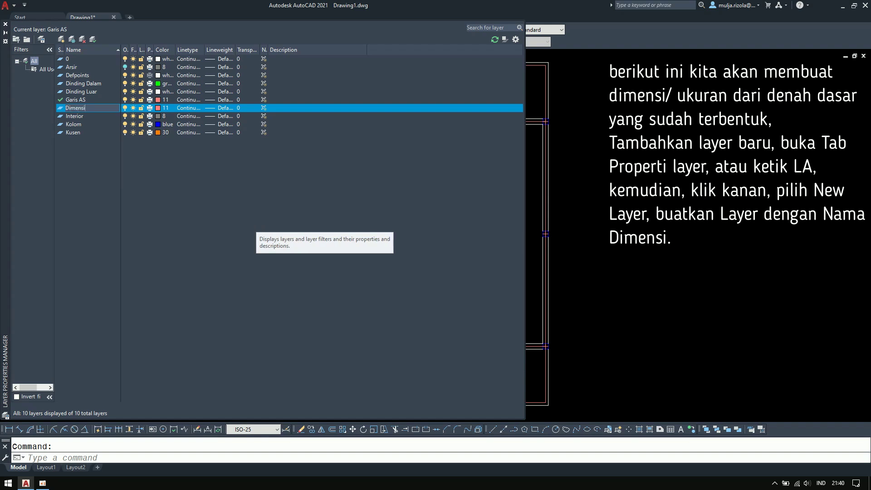
key(Return)
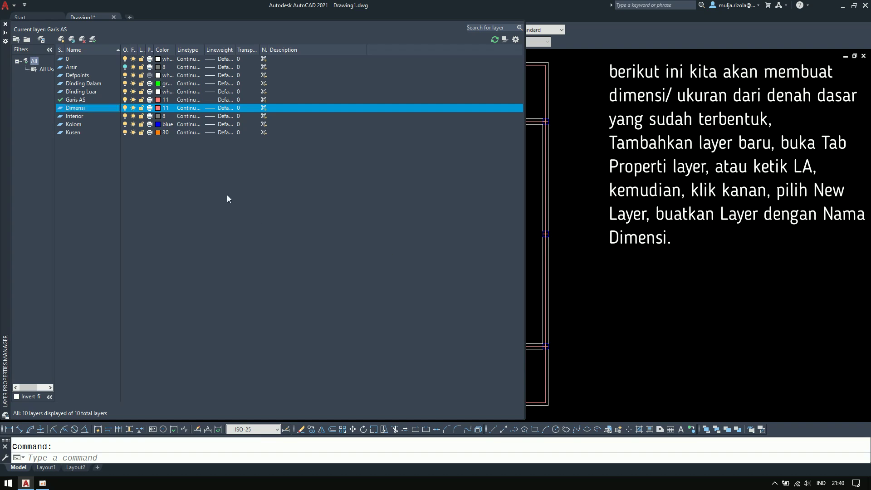
click(158, 111)
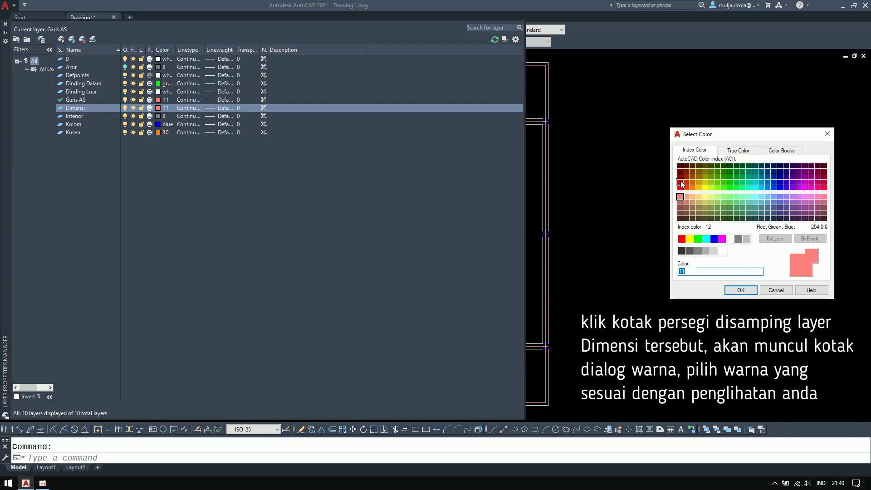
click(740, 290)
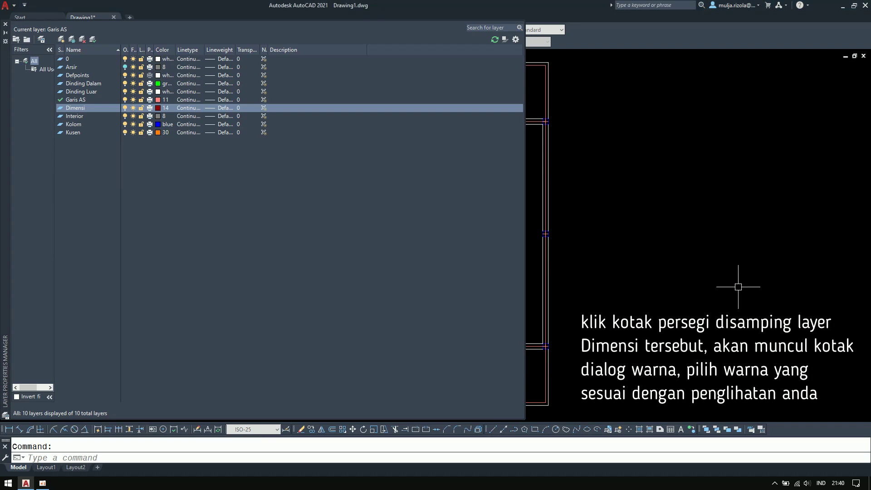
click(6, 24)
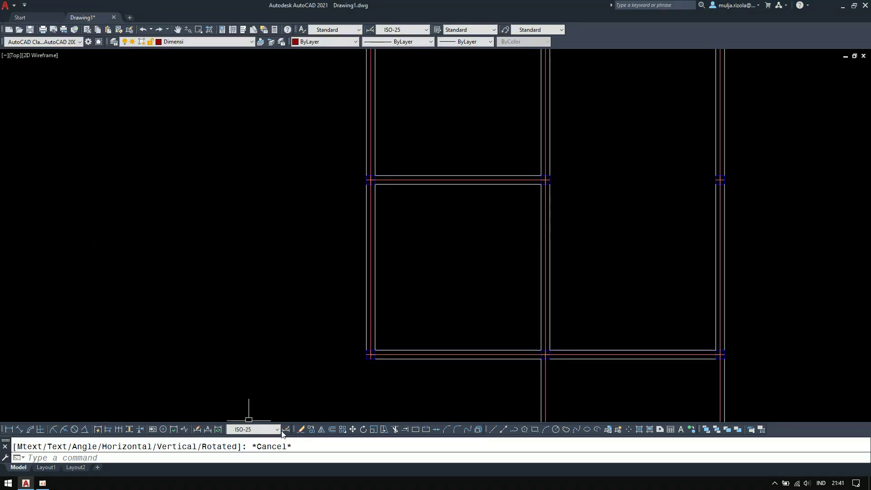
- Examine the ISO-25 dimension style's primary units and text settings, and compare its preview with the Standard style
click(285, 430)
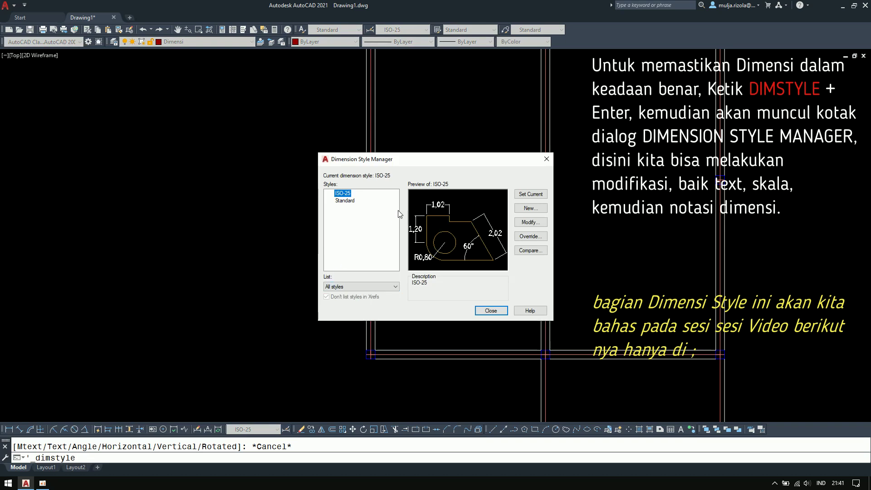
click(530, 223)
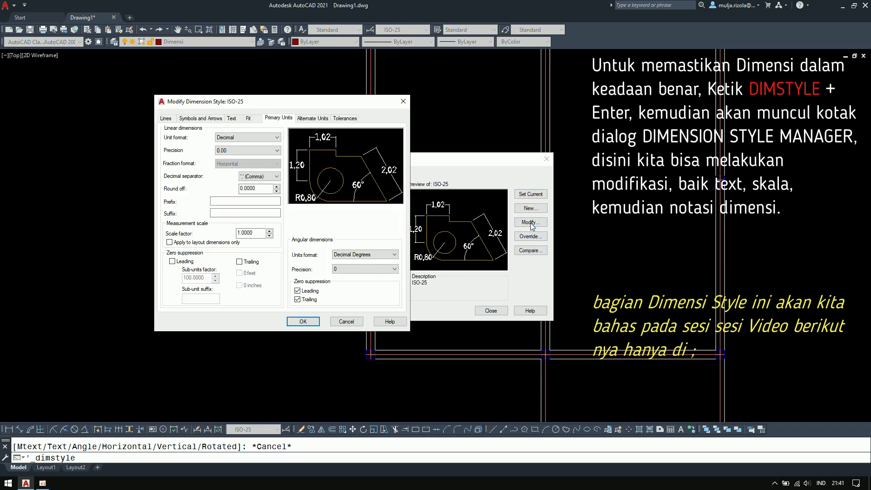
click(233, 118)
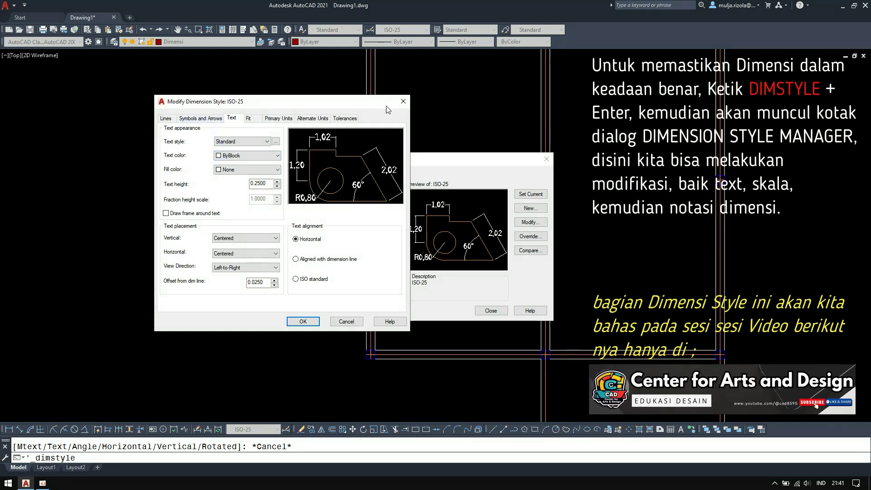
click(404, 101)
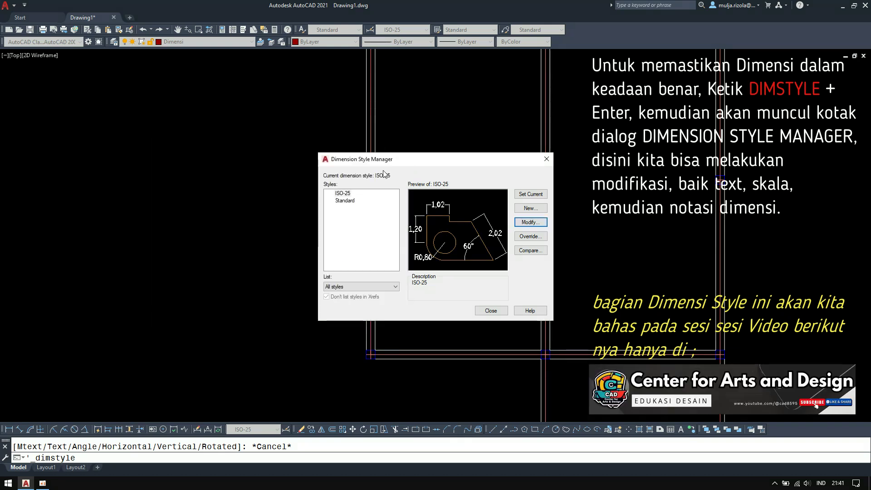
click(344, 200)
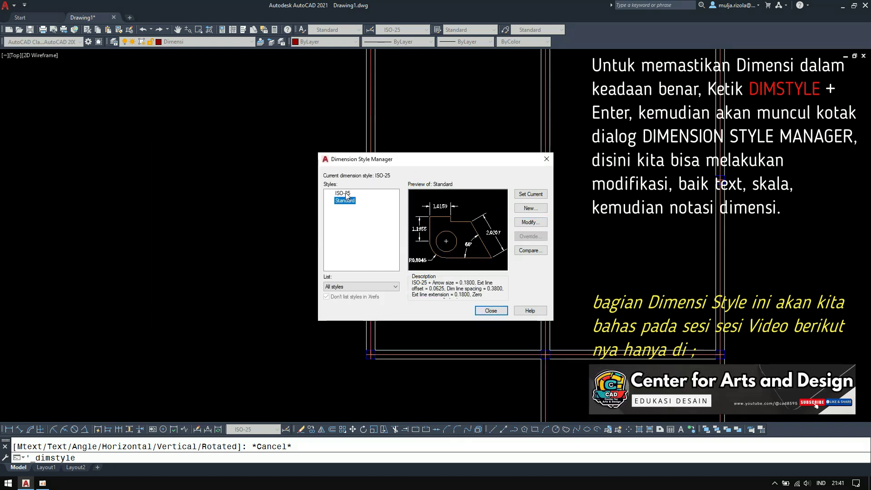
click(342, 193)
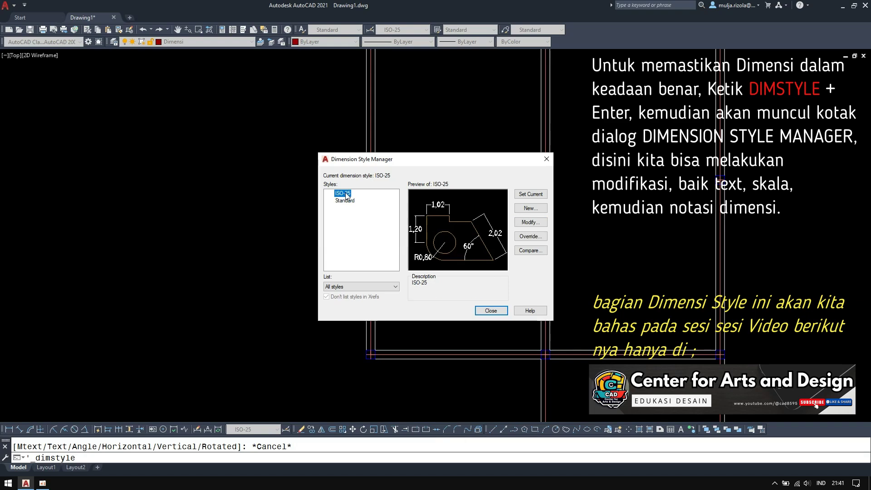
click(494, 311)
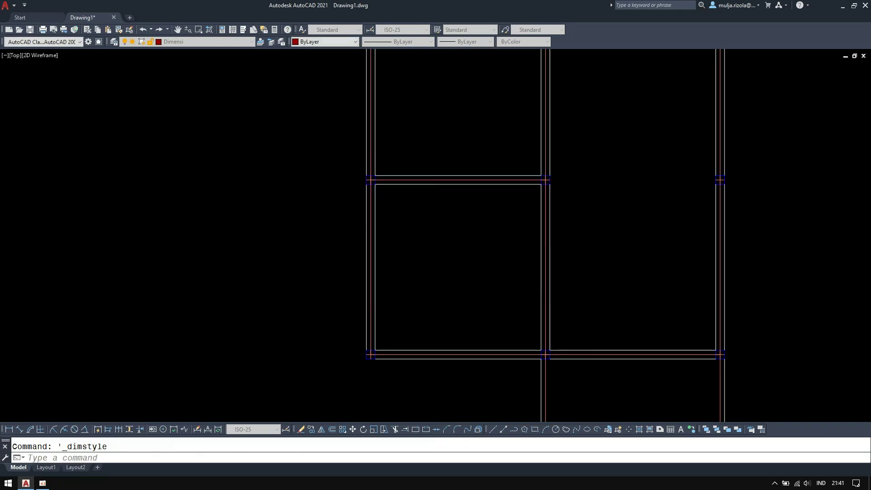
- Add a vertical linear dimension between the column centres of the lower-left room, placed outside its left wall
click(10, 428)
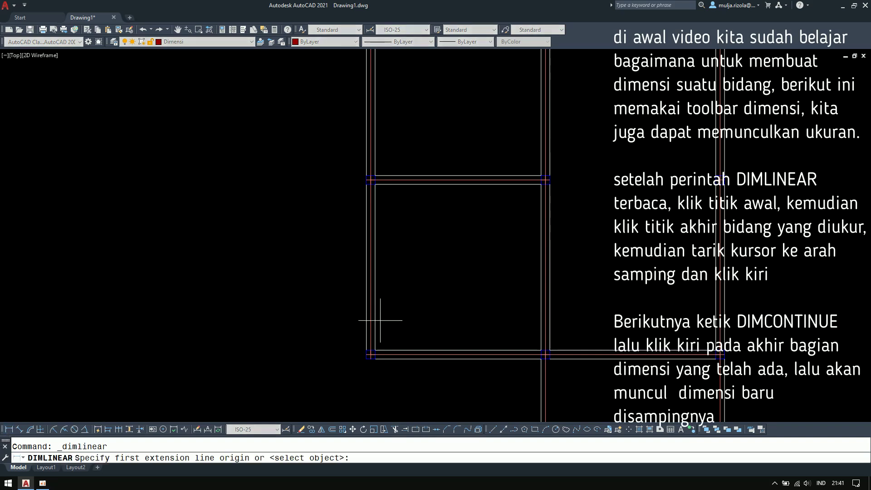
scroll(382, 360, up, 3)
click(334, 338)
scroll(333, 356, down, 4)
scroll(335, 263, up, 3)
click(323, 241)
scroll(323, 232, down, 4)
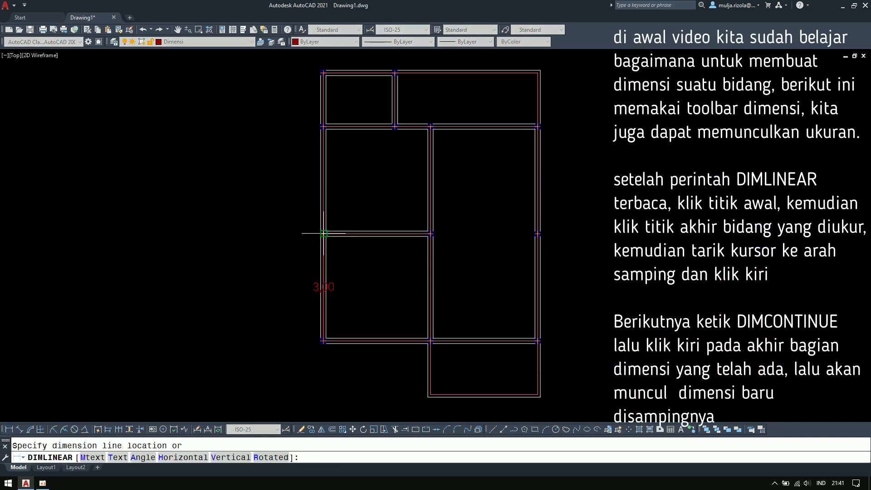
click(270, 281)
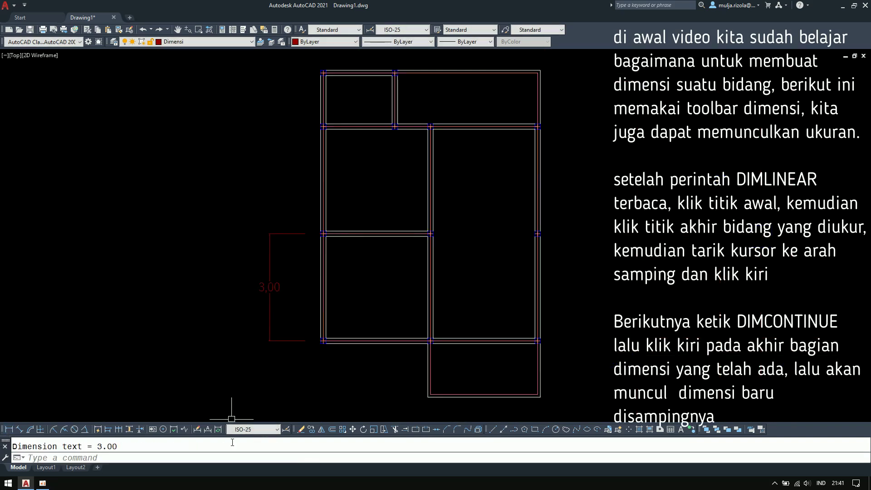
- Set the text color of the ISO-25 dimension style to white
click(285, 429)
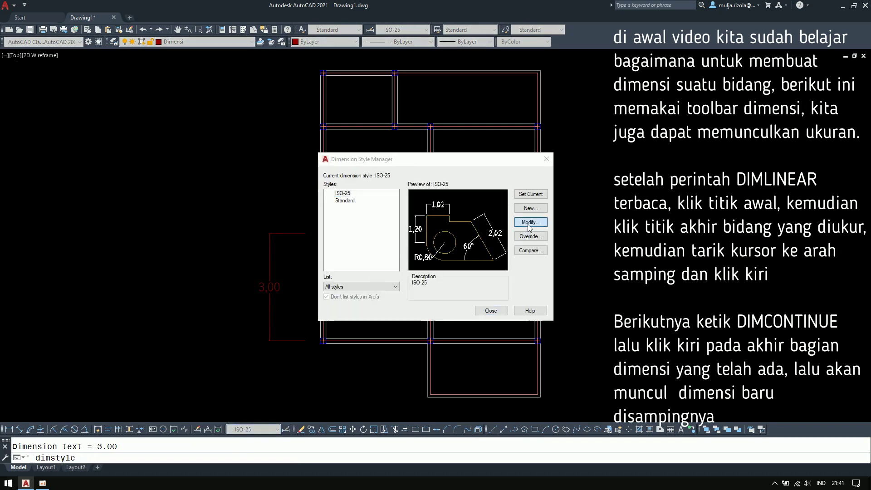
click(530, 222)
click(236, 122)
click(247, 155)
click(246, 227)
click(303, 321)
click(488, 310)
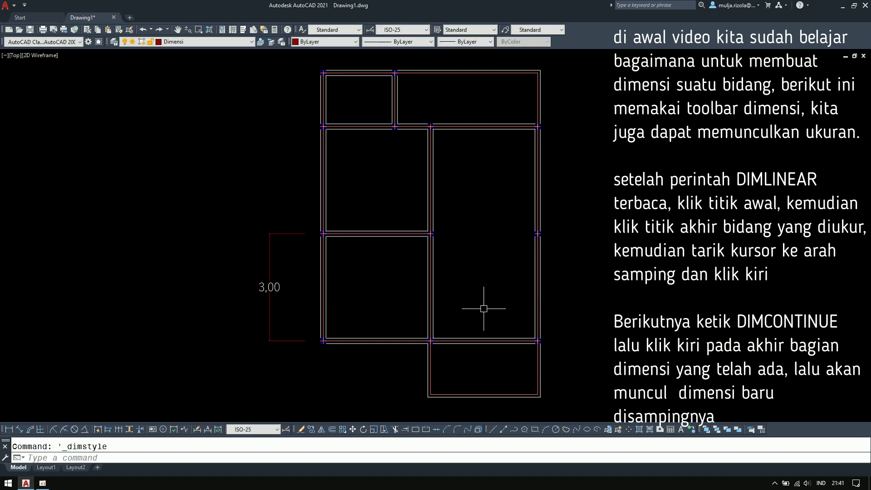
- Continue the vertical dimension chain along the plan's left side from the lower-left room up through the upper-left room and bathroom column centres
mouse_move(298, 258)
middle_down()
mouse_move(327, 272)
mouse_move(285, 298)
middle_up()
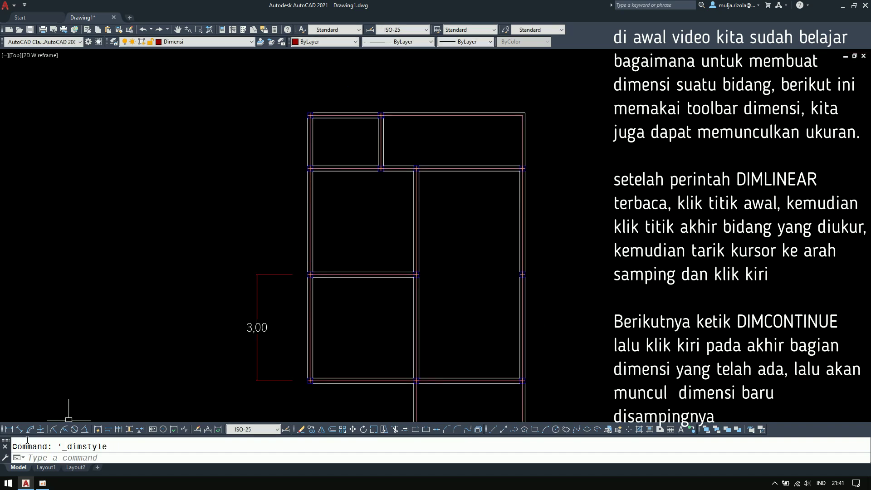
click(118, 429)
scroll(317, 171, up, 4)
click(290, 161)
middle_drag(289, 136, 277, 322)
scroll(277, 214, up, 2)
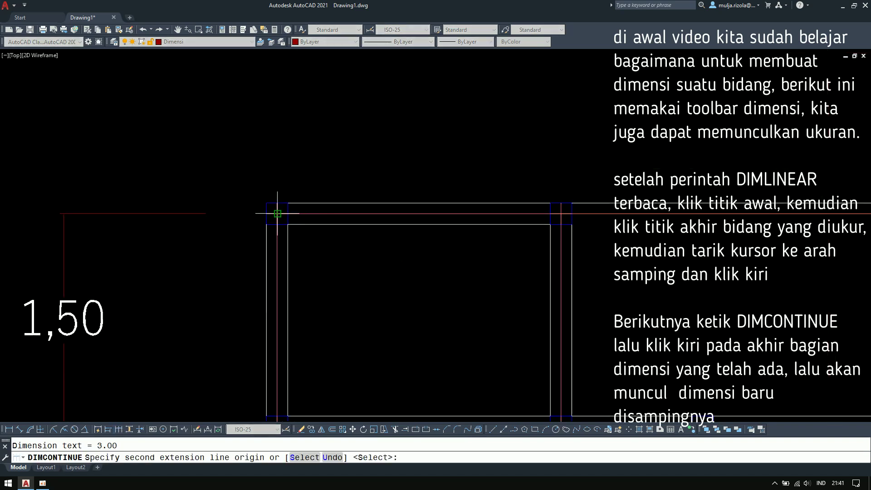
click(277, 213)
scroll(277, 214, down, 5)
key(Escape)
- Add a vertical linear dimension for the front terrace's depth, placed outside its right side
middle_drag(288, 275, 276, 247)
click(8, 429)
scroll(424, 385, up, 4)
click(423, 247)
scroll(460, 317, down, 3)
click(460, 329)
click(501, 291)
middle_drag(499, 260, 437, 311)
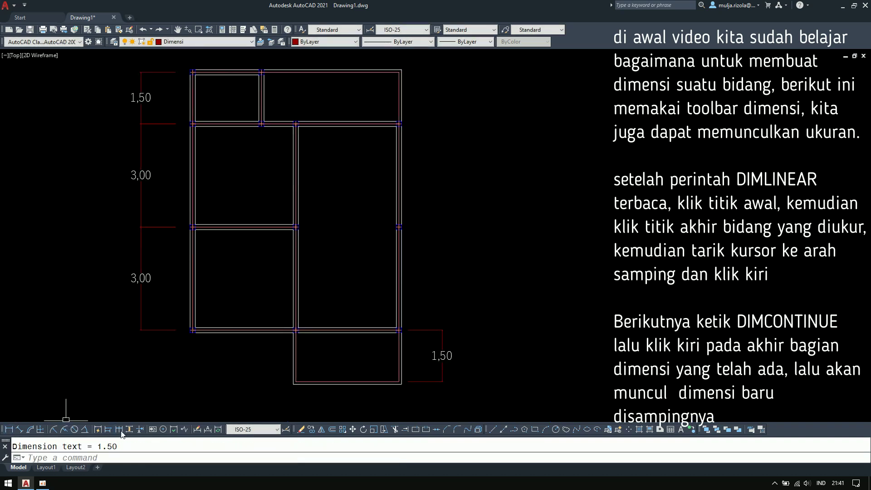
- Continue the terrace dimension upward along the plan's right side through the column centres to the top wall axis
click(119, 430)
scroll(431, 216, up, 6)
click(272, 262)
scroll(374, 220, down, 6)
scroll(362, 132, up, 9)
click(287, 318)
scroll(351, 358, down, 6)
click(338, 219)
scroll(388, 200, down, 6)
key(Return)
key(Return)
- Add a horizontal linear dimension between the lower-left room's bottom column centres, placed below the front terrace
middle_drag(317, 386, 322, 136)
click(9, 429)
scroll(227, 182, up, 2)
click(212, 171)
click(464, 297)
scroll(375, 245, down, 4)
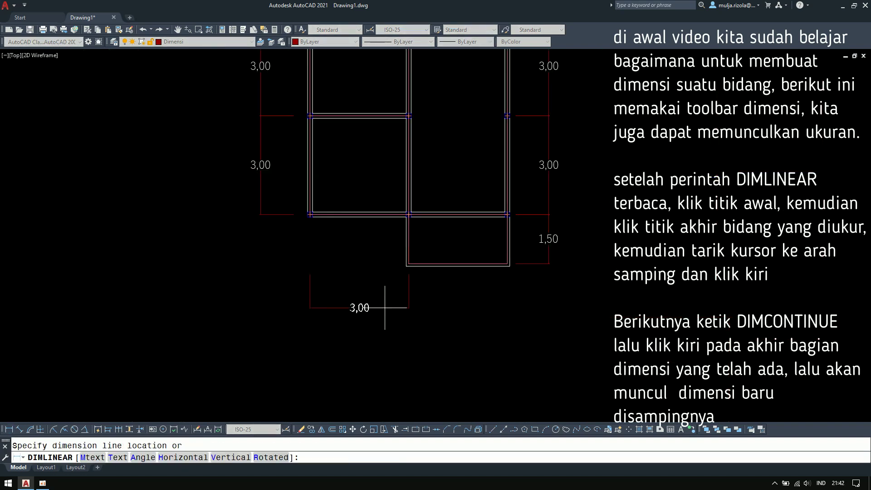
click(387, 307)
- Continue the horizontal dimension below the plan to the lower-right column centre
middle_drag(387, 307, 303, 336)
click(118, 429)
scroll(444, 306, up, 6)
click(360, 240)
scroll(420, 313, down, 6)
key(Return)
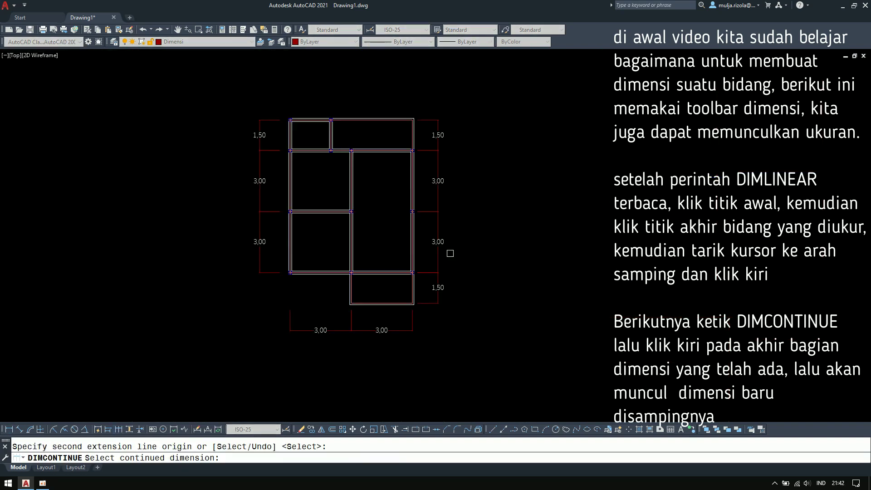
key(Return)
- Add a horizontal linear dimension between the bathroom's top column centres, placed above the plan
middle_drag(449, 252, 466, 296)
scroll(376, 142, up, 5)
click(9, 429)
scroll(125, 224, up, 3)
click(68, 237)
click(487, 237)
scroll(398, 224, down, 6)
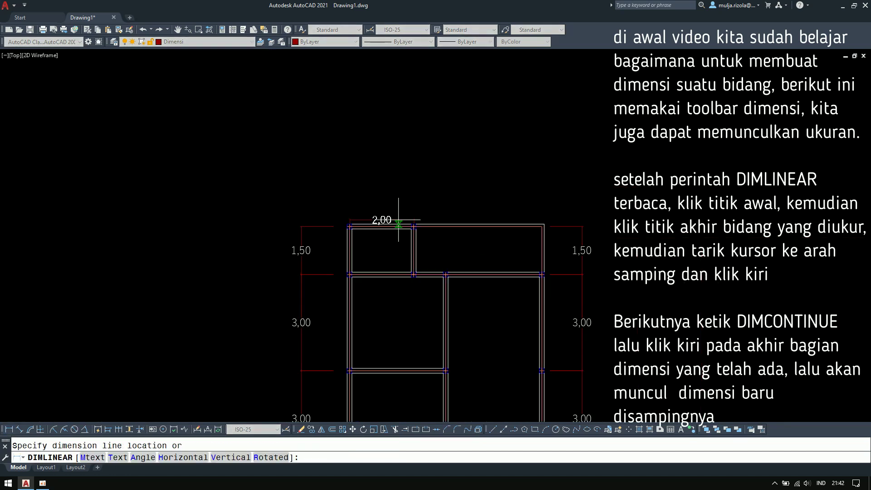
click(411, 193)
middle_drag(411, 194, 293, 202)
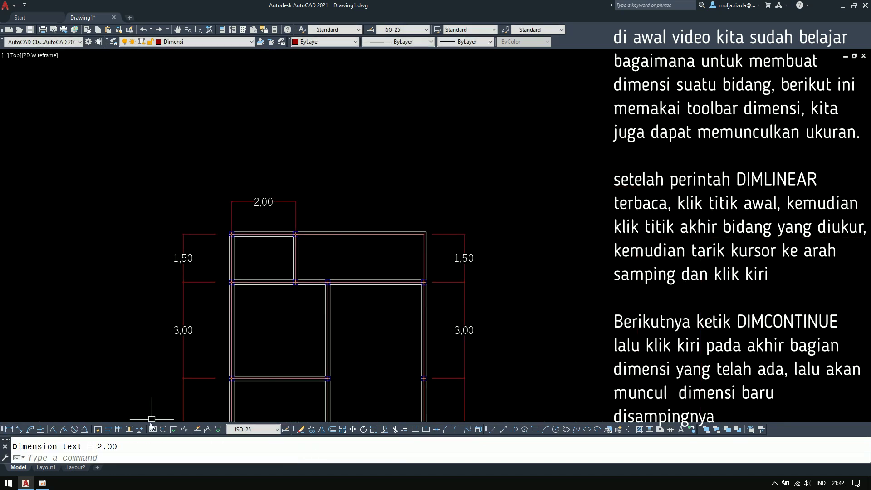
- Continue the bathroom's width dimension across the rear terrace to the plan's right wall axis
click(118, 429)
scroll(430, 229, up, 6)
click(358, 283)
scroll(421, 173, down, 5)
key(Return)
key(Return)
scroll(431, 164, down, 2)
middle_drag(432, 163, 454, 181)
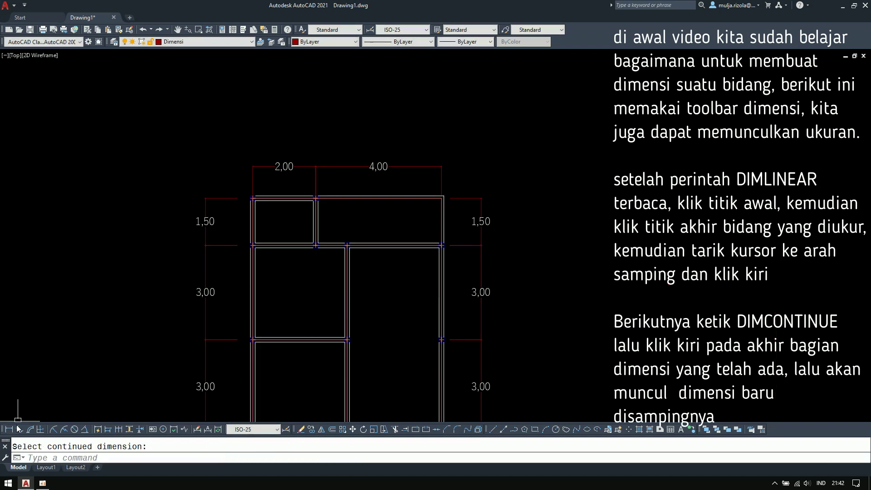
- Add an overall width dimension across the full plan, placed above the upper dimension chain
click(9, 429)
scroll(200, 235, up, 6)
scroll(186, 181, up, 5)
click(176, 188)
scroll(193, 185, down, 9)
scroll(474, 195, up, 8)
click(477, 221)
scroll(489, 245, down, 8)
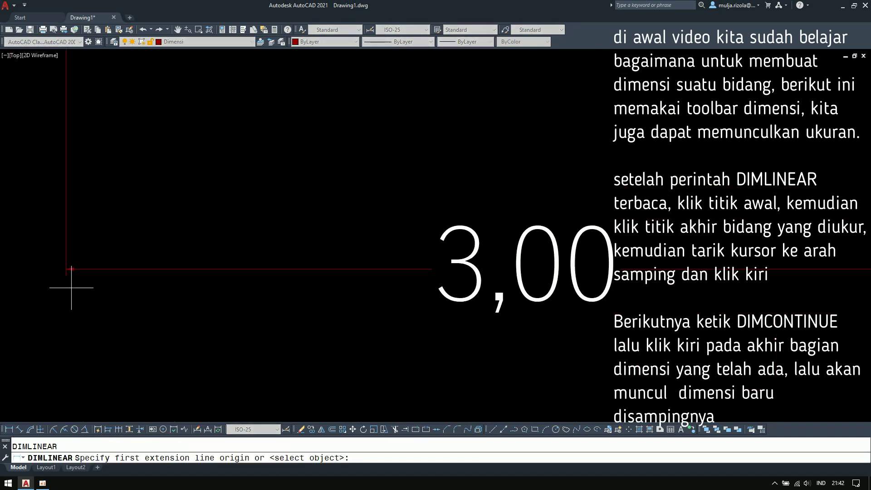
- Add an overall width dimension across the full plan, placed below the lower dimension chain
click(347, 279)
click(416, 279)
click(381, 282)
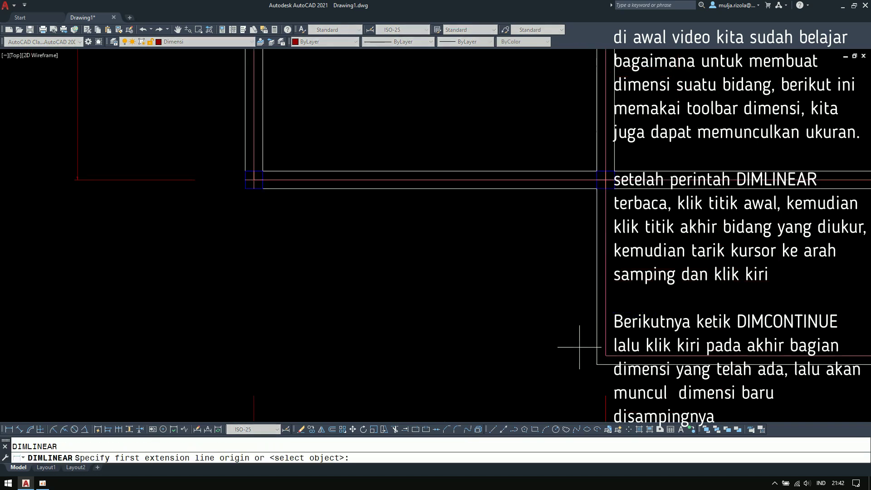
- Dimension the front terrace's depth on its left side and move that dimension in line with the plan's left dimension chain
click(606, 180)
click(605, 355)
click(353, 272)
click(293, 332)
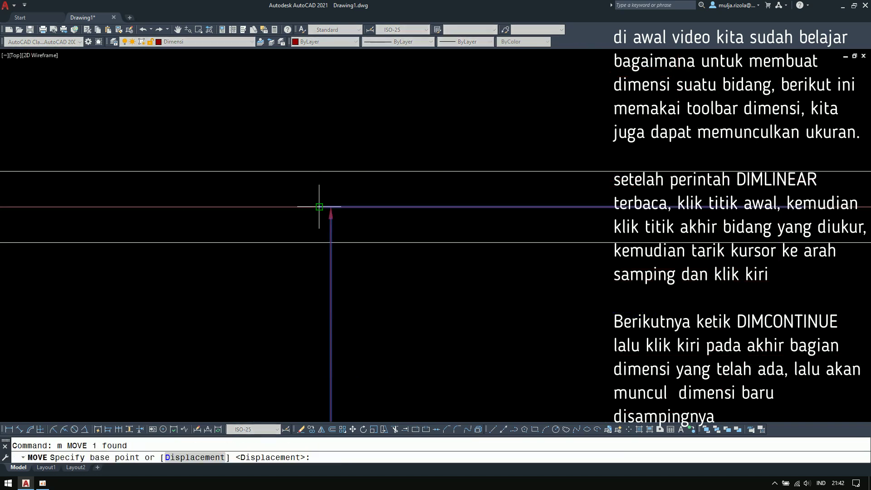
click(200, 247)
click(291, 237)
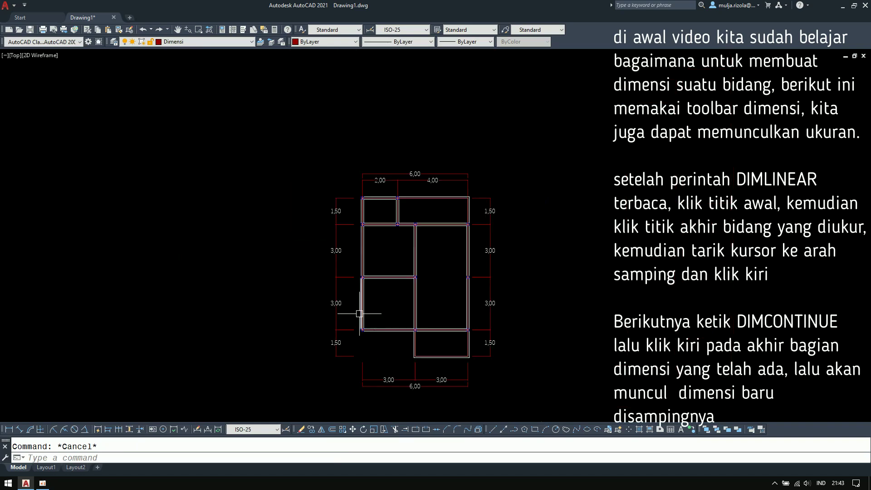
- Add an overall vertical dimension spanning the whole left dimension chain, placed outside it
scroll(360, 314, up, 2)
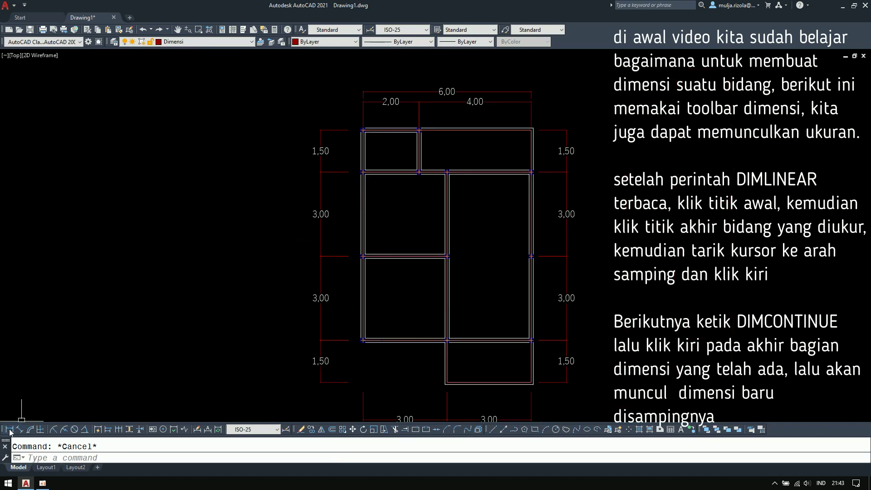
click(9, 429)
scroll(315, 394, up, 10)
click(376, 264)
scroll(346, 345, down, 13)
scroll(346, 236, up, 5)
scroll(344, 240, up, 5)
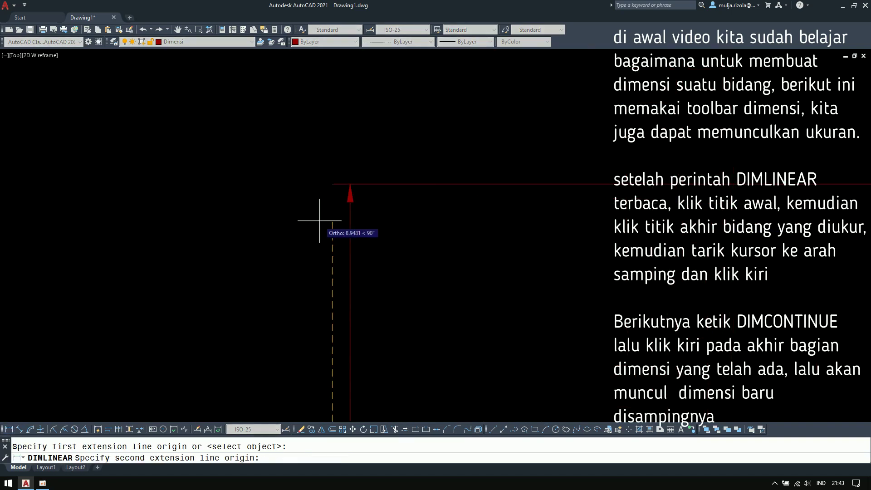
click(334, 185)
scroll(317, 190, down, 8)
- Add a vertical dimension spanning the two main 3 m bays on the right side, placed outside the existing chain
scroll(299, 227, up, 8)
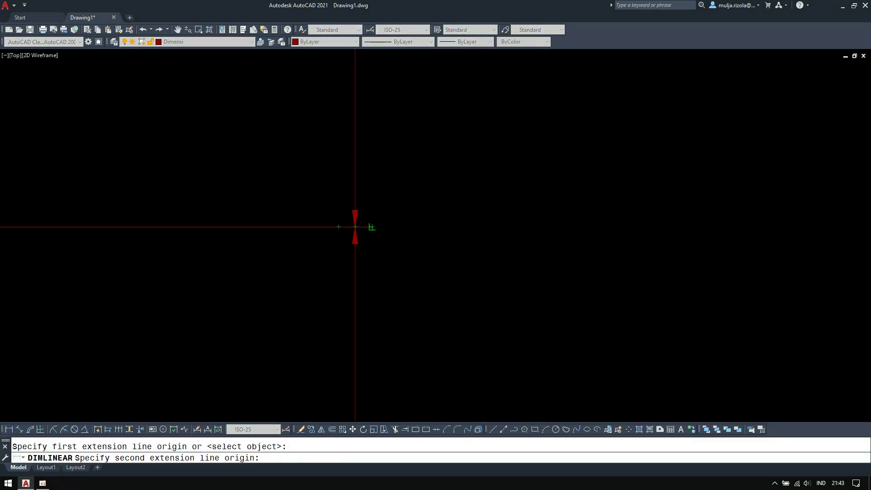
click(369, 229)
scroll(385, 223, down, 8)
click(392, 274)
mouse_move(423, 222)
middle_down()
mouse_move(452, 191)
mouse_move(503, 193)
middle_up()
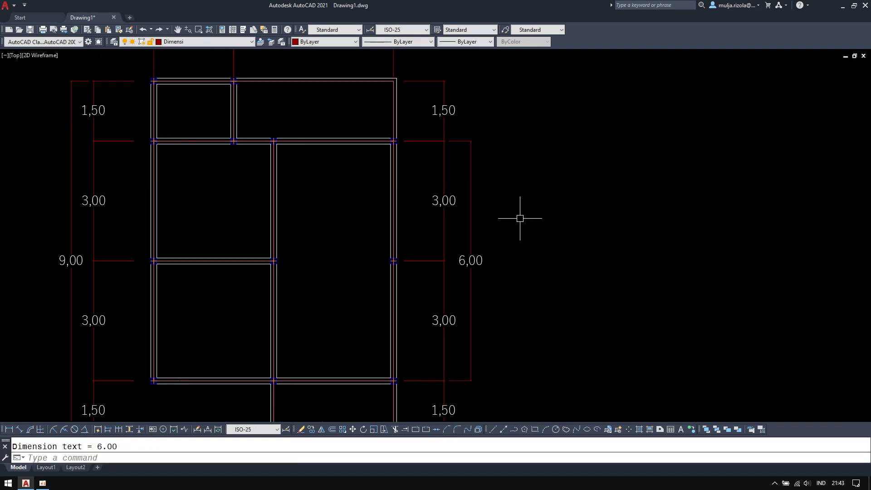
scroll(519, 218, down, 2)
scroll(360, 153, up, 2)
scroll(361, 154, down, 1)
scroll(361, 131, up, 1)
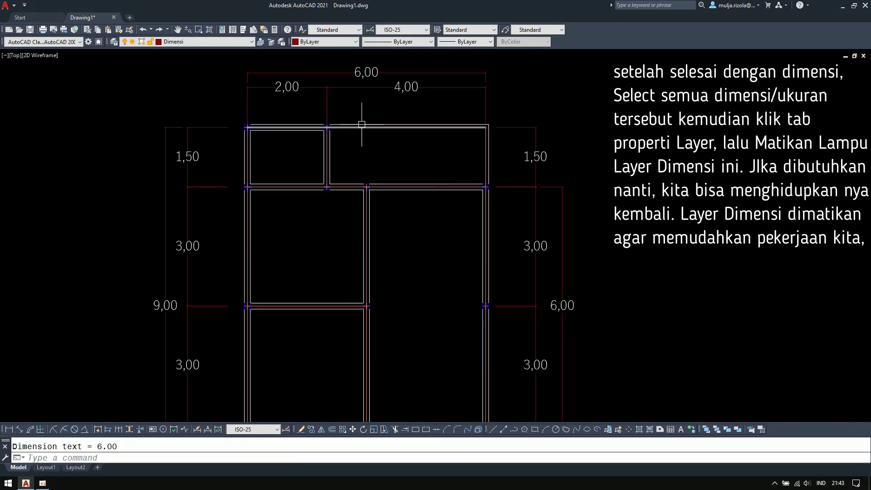
click(516, 113)
click(140, 72)
scroll(244, 116, down, 2)
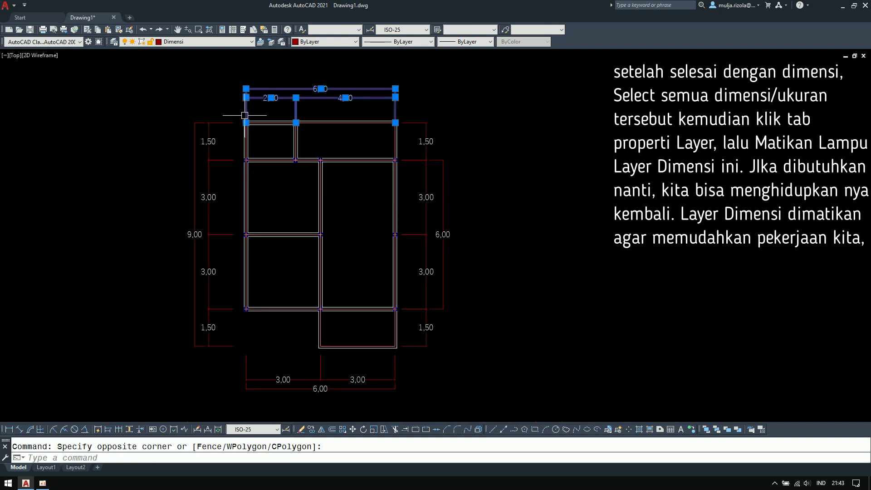
key(Escape)
middle_drag(292, 169, 316, 166)
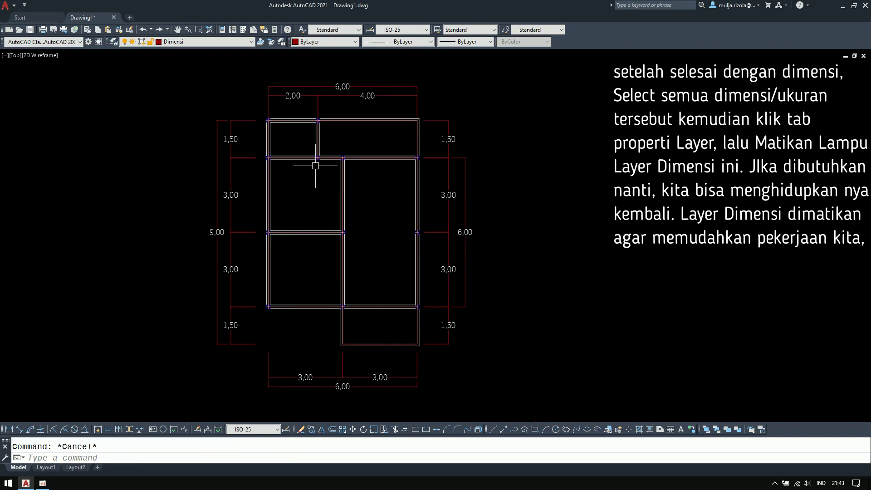
- Turn off the Dimensi layer
click(253, 42)
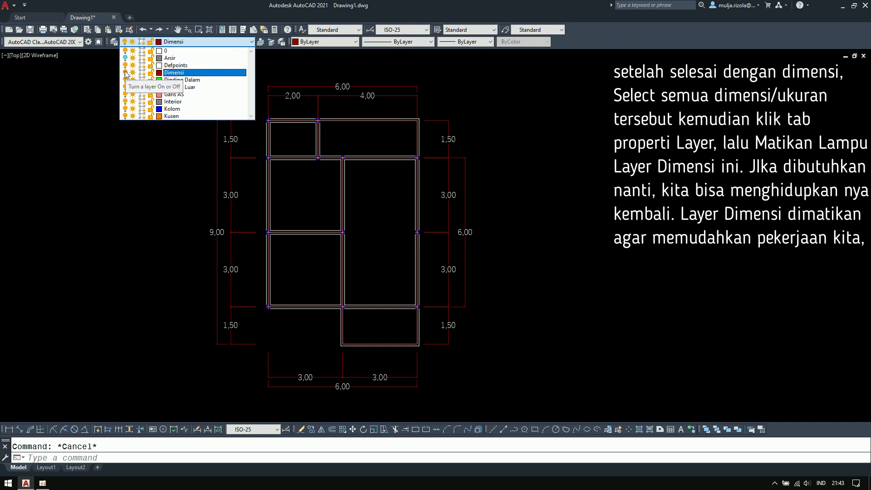
click(79, 86)
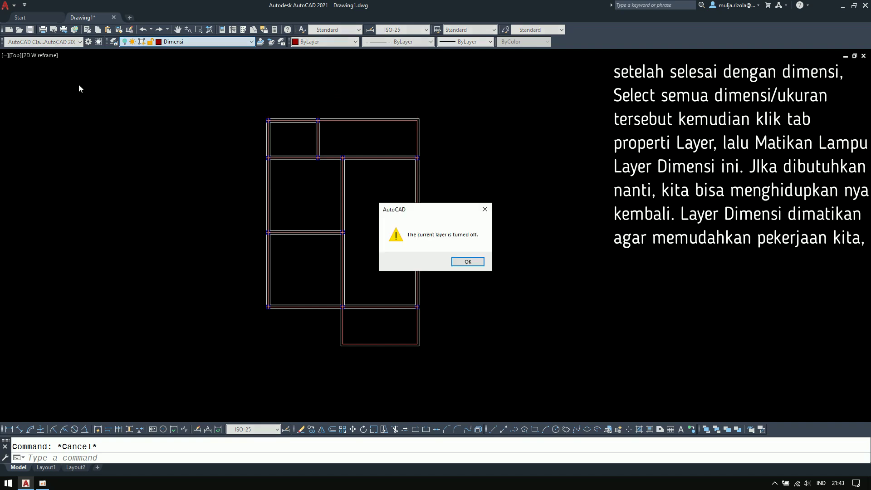
click(468, 263)
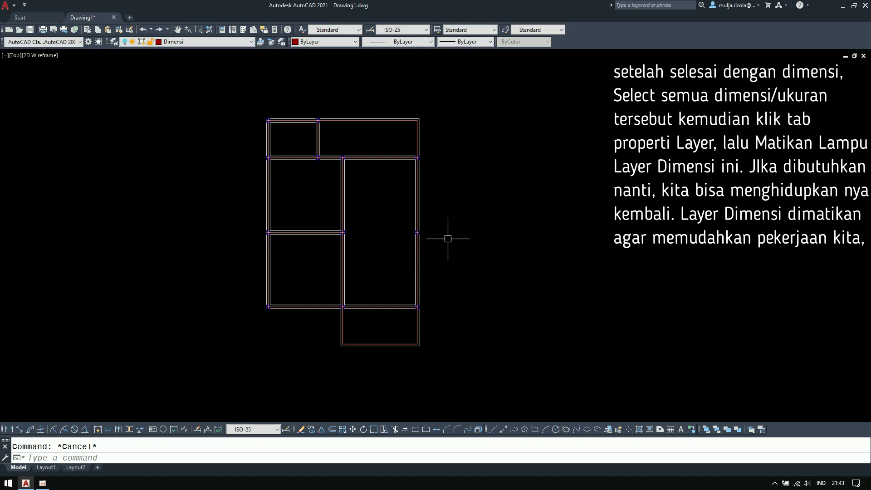
- Make Dinding Dalam the current layer and turn off the Garis AS layer
click(239, 43)
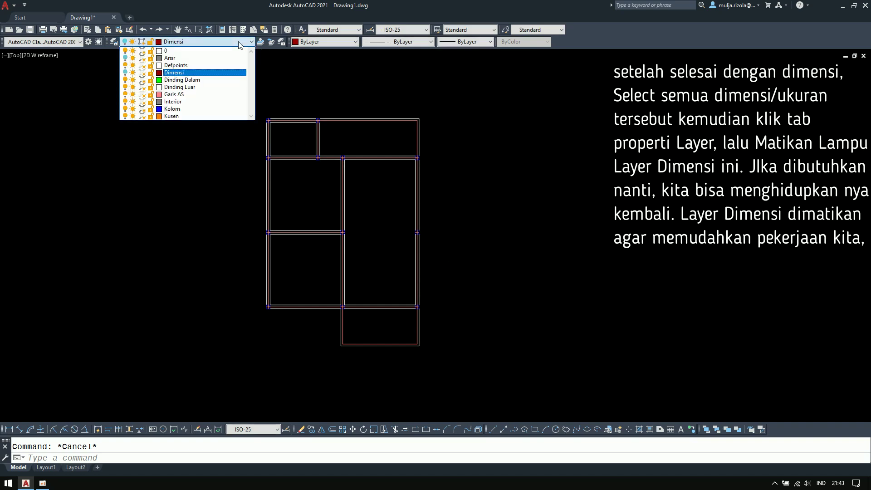
click(213, 80)
scroll(312, 109, up, 5)
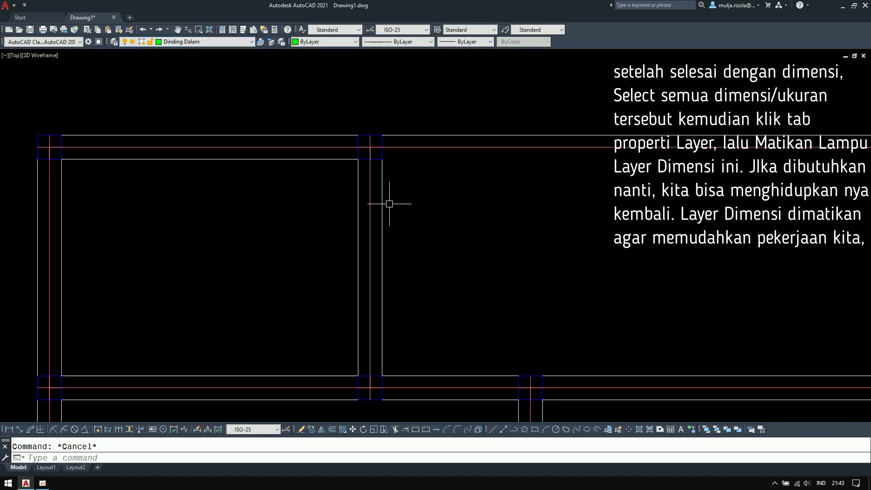
click(208, 44)
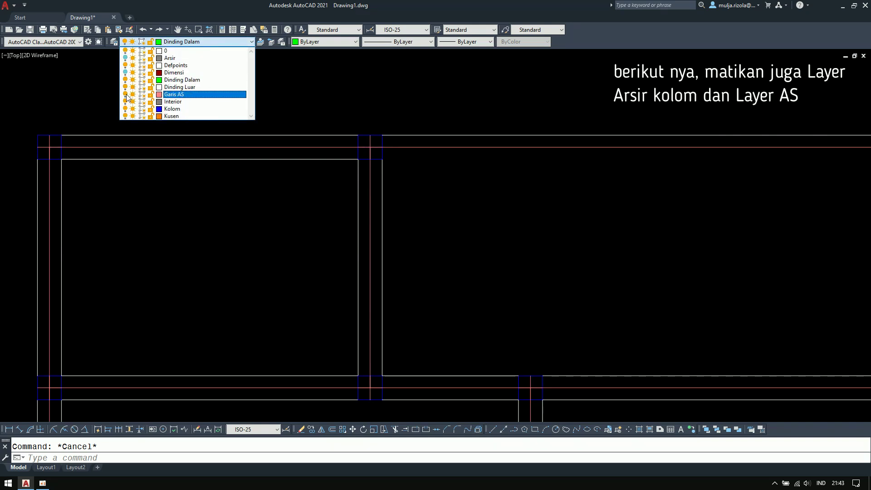
click(215, 212)
- Offset both faces of the lower-left room's bottom wall by 0.015 toward the inside of the wall
scroll(368, 141, down, 5)
middle_drag(421, 230, 416, 173)
middle_drag(448, 361, 431, 261)
scroll(435, 277, up, 6)
scroll(434, 276, down, 4)
scroll(368, 282, up, 2)
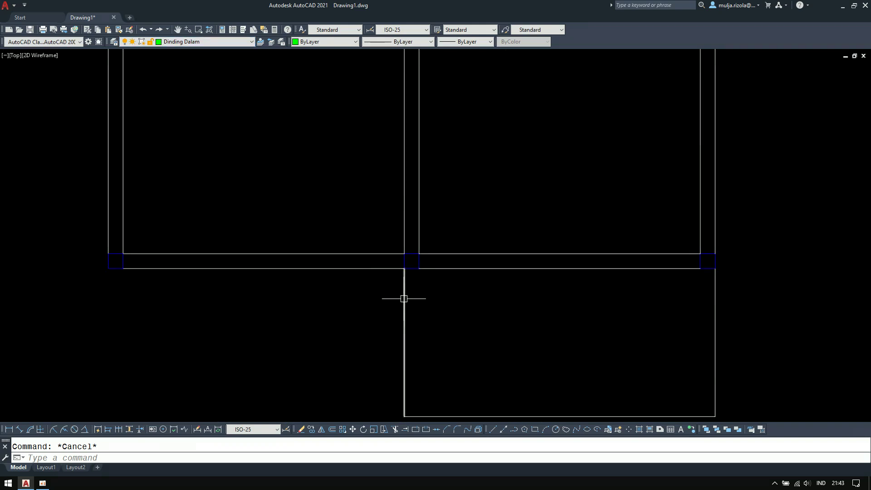
key(Return)
scroll(111, 288, up, 2)
click(252, 353)
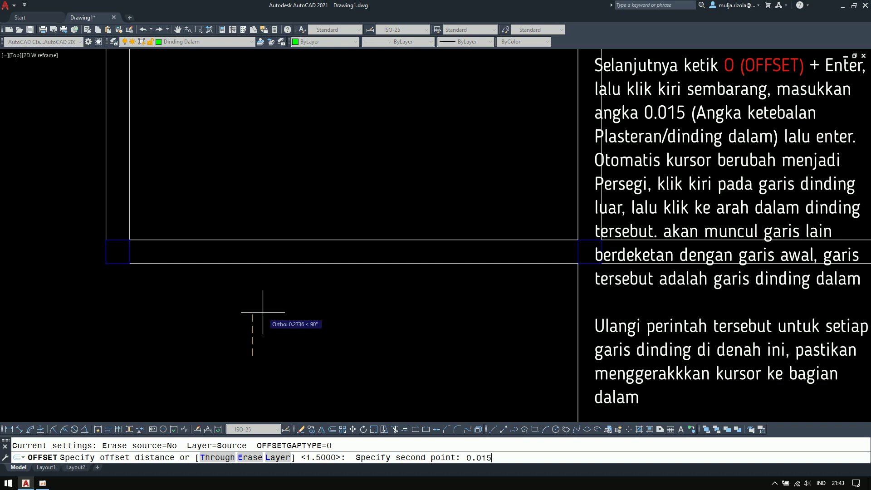
key(Return)
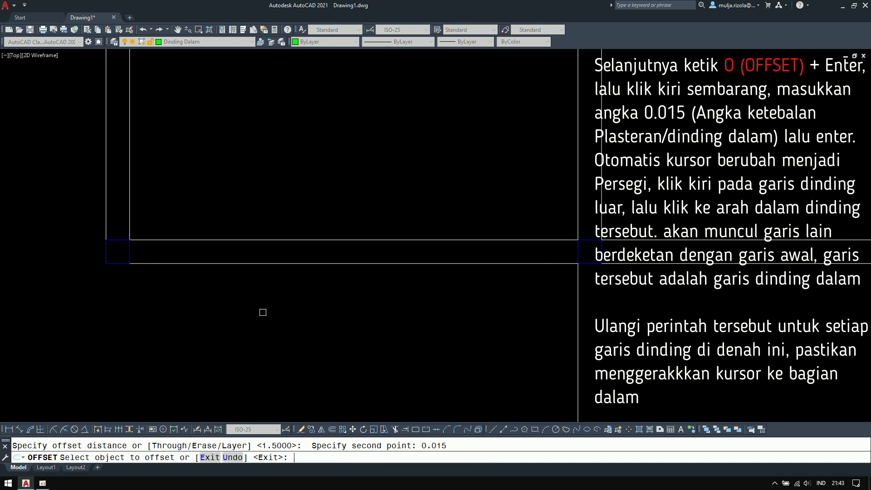
scroll(150, 251, up, 2)
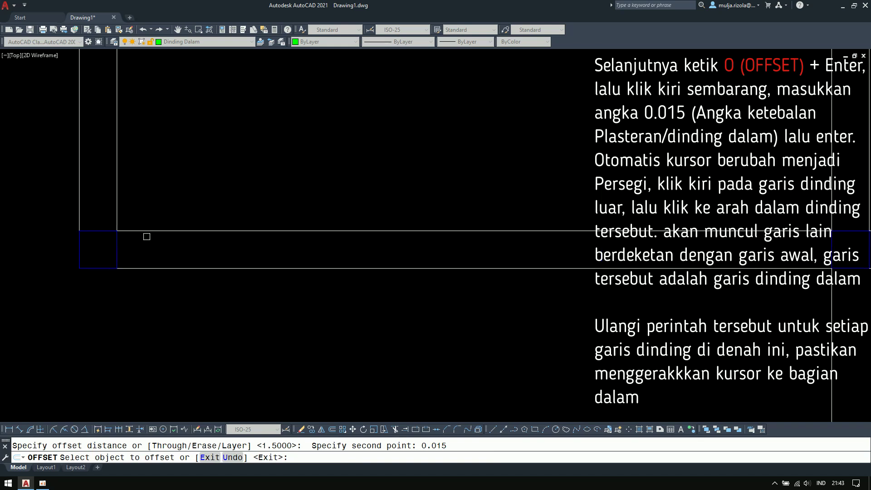
click(152, 268)
click(158, 248)
click(162, 231)
click(159, 247)
- Offset both faces of the wall between the lower-right room and the front terrace by 0.015 toward the wall's inside
scroll(125, 260, down, 4)
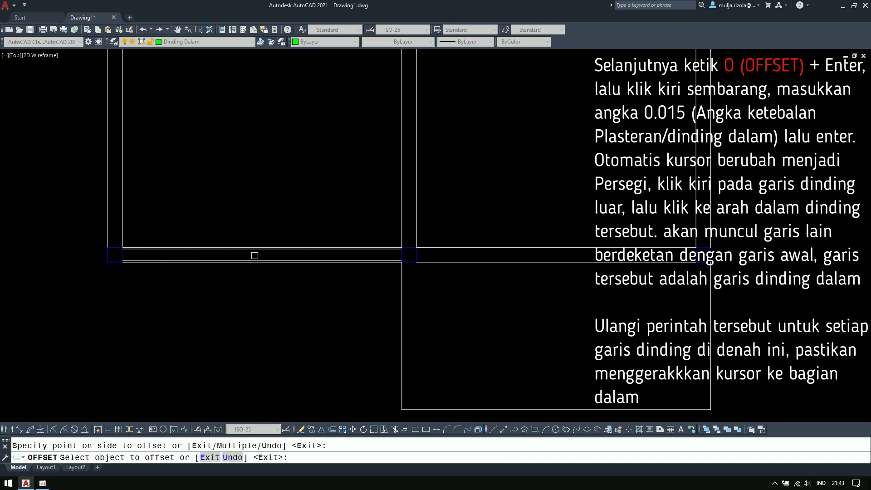
click(409, 248)
scroll(425, 248, up, 5)
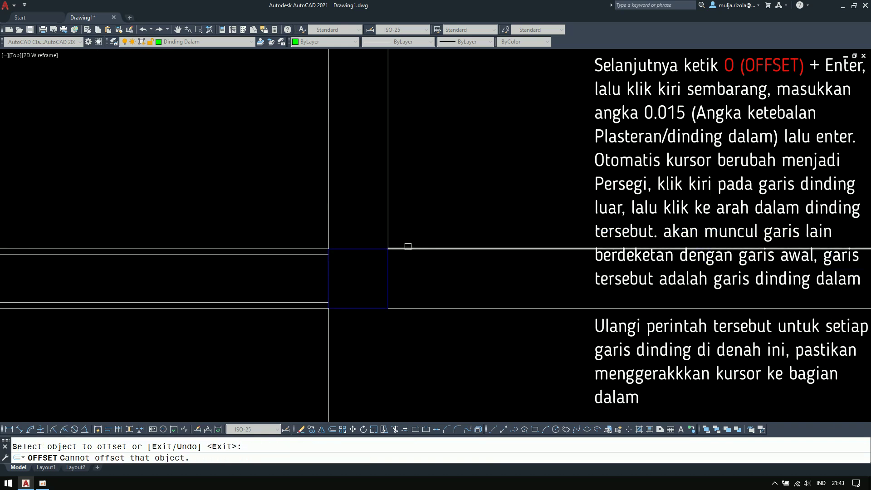
click(408, 248)
click(412, 273)
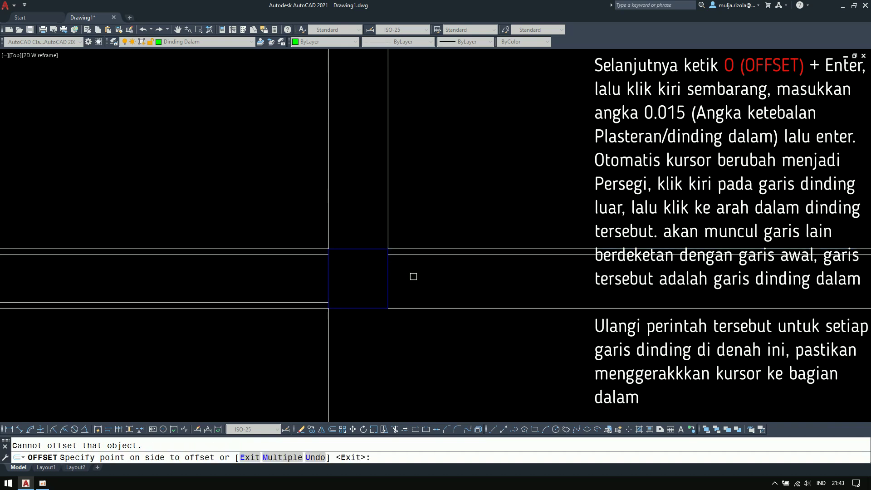
click(419, 306)
click(417, 279)
- Offset the inner face of the lower-left room's left wall by 0.015 toward the inside of the wall
scroll(565, 304, down, 7)
click(565, 305)
scroll(362, 283, up, 5)
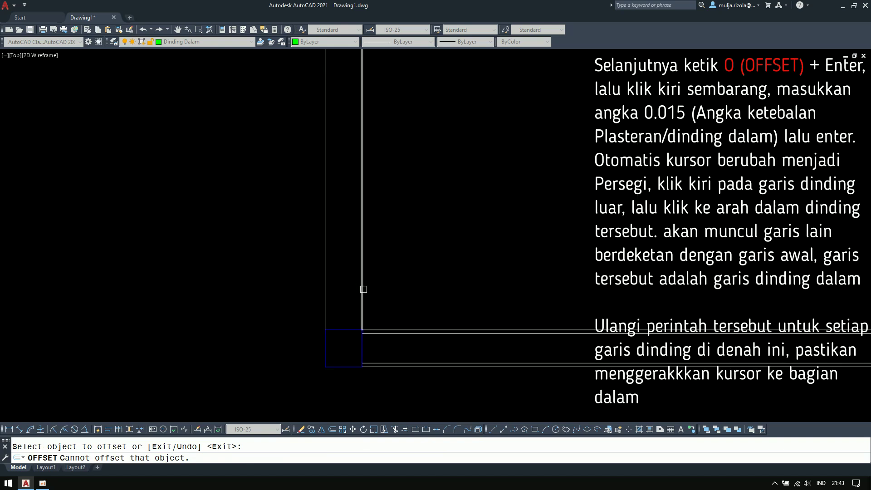
click(362, 290)
click(341, 294)
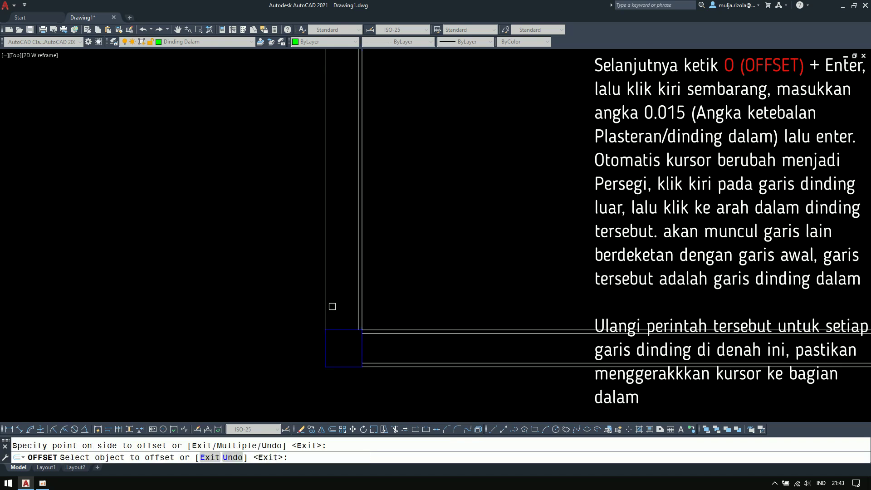
click(349, 309)
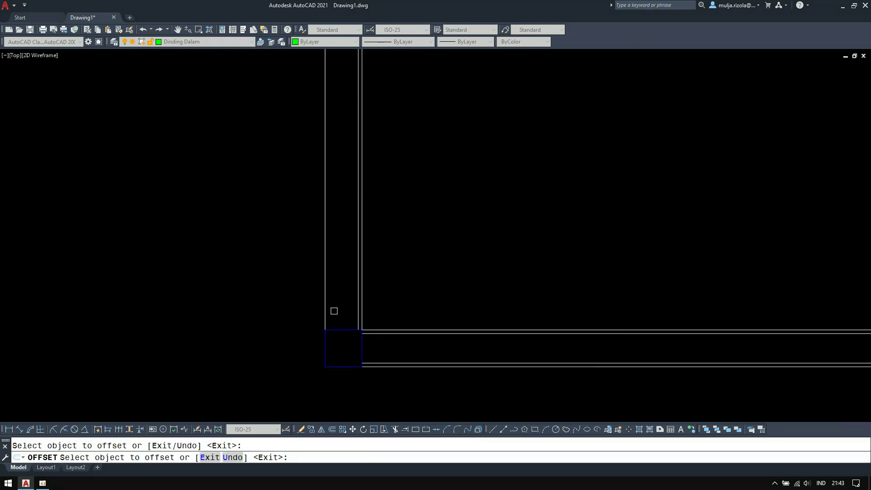
- Offset the outer face of the lower-left room's left wall by 0.015 toward the inside of the wall
click(326, 312)
click(346, 313)
key(Return)
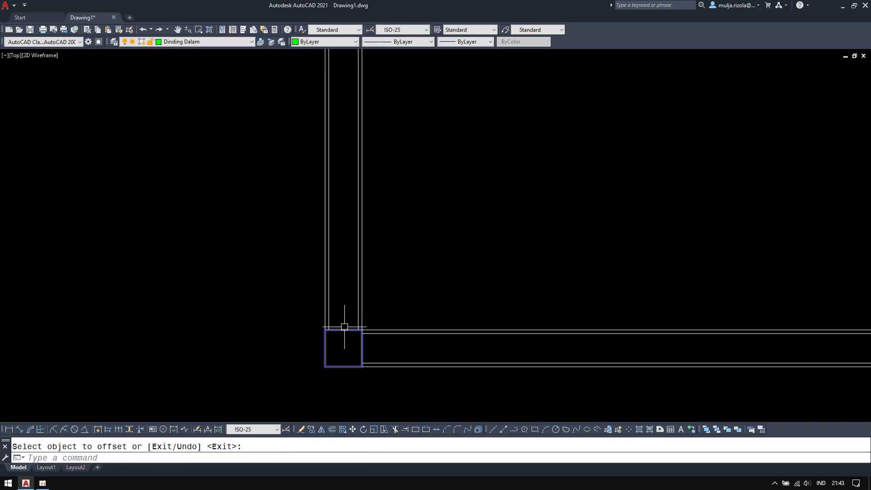
- Select the offset inner lines of the walls and assign them to the Dinding Dalam layer
scroll(353, 326, up, 8)
click(398, 314)
click(188, 296)
scroll(314, 255, down, 2)
scroll(385, 376, up, 3)
click(385, 377)
scroll(335, 227, down, 2)
click(329, 156)
scroll(161, 224, down, 4)
scroll(724, 220, up, 3)
scroll(443, 204, up, 3)
click(443, 203)
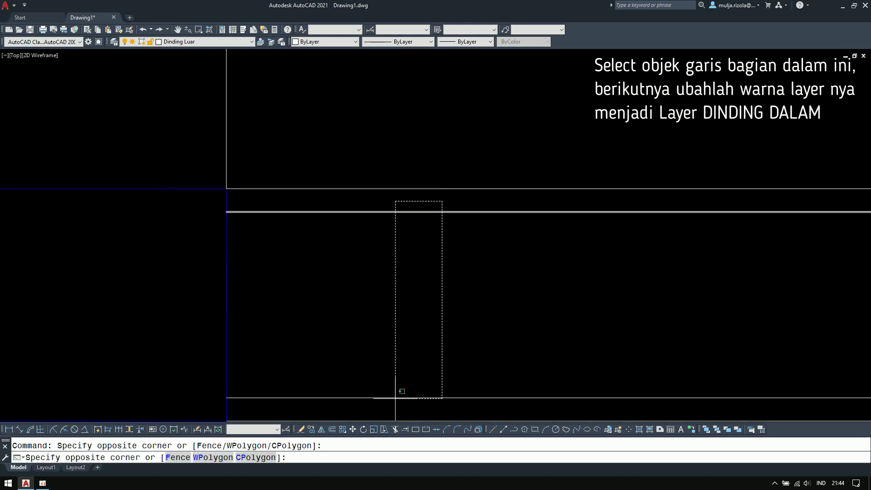
click(396, 405)
click(206, 42)
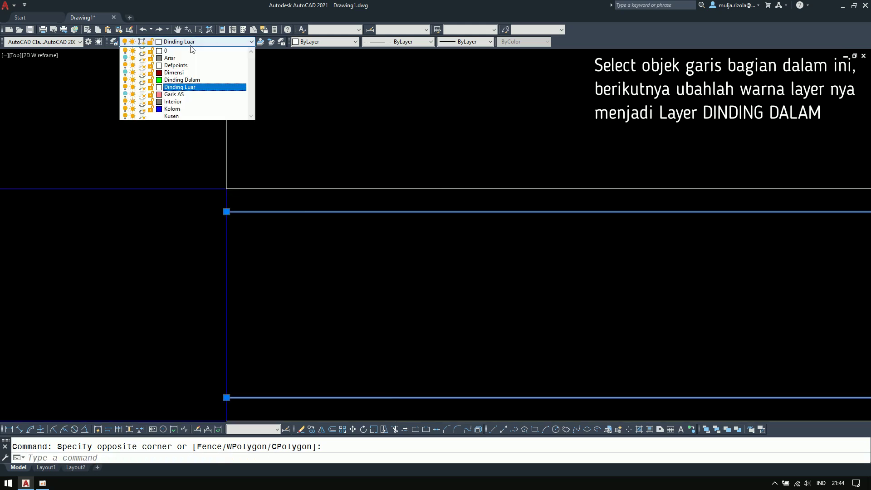
click(193, 81)
key(Escape)
- Copy the left wall's two inner lines to the middle wall, using the midpoint of the column's top edge as base point
scroll(420, 281, down, 5)
scroll(384, 266, down, 2)
scroll(269, 280, up, 3)
scroll(269, 280, up, 5)
click(365, 243)
click(43, 268)
scroll(263, 336, down, 4)
text(co)
key(Return)
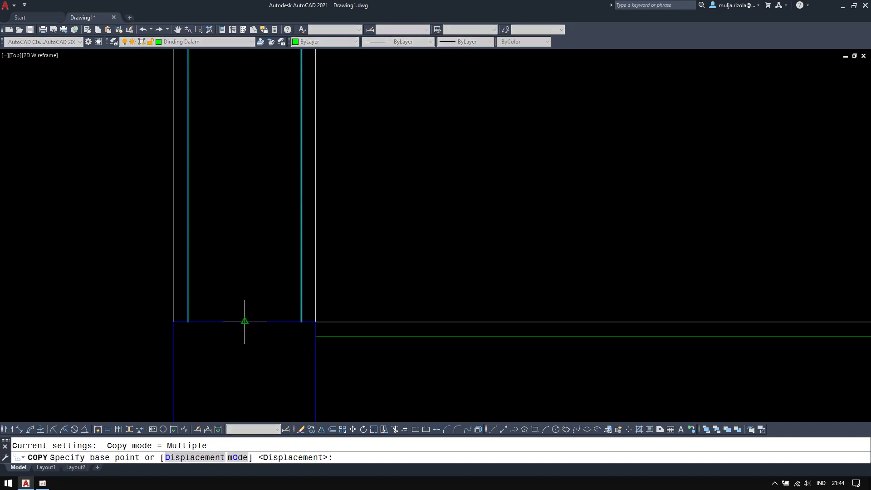
click(245, 322)
scroll(181, 293, down, 5)
scroll(642, 295, up, 5)
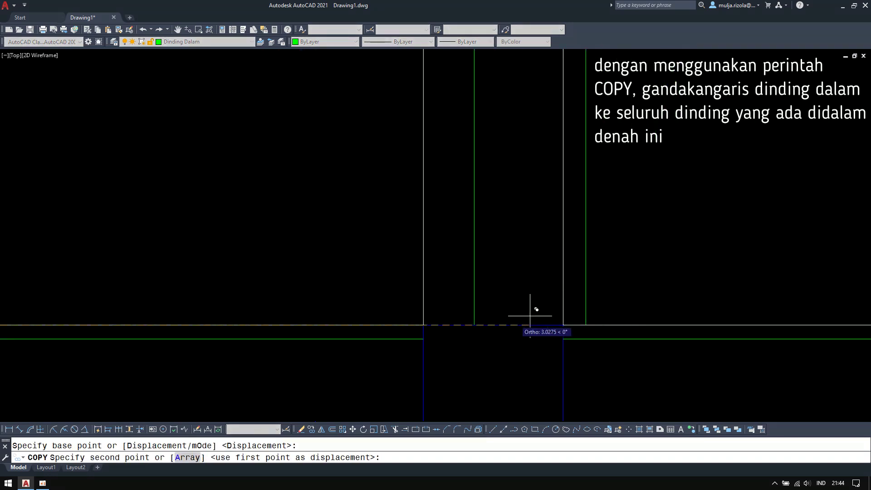
click(493, 325)
- Copy the lower right wall's inner lines to the wall segment still without them, based on the column edge's midpoint
scroll(349, 317, down, 2)
scroll(432, 171, down, 6)
scroll(375, 305, up, 6)
scroll(360, 284, down, 4)
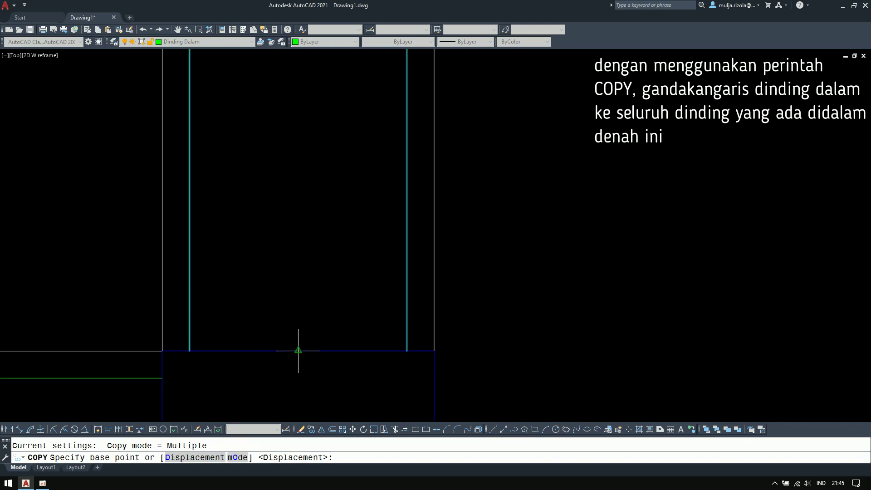
click(298, 350)
scroll(559, 319, down, 6)
scroll(221, 330, up, 4)
click(210, 255)
key(Return)
- Turn the Garis AS layer back on
scroll(370, 259, down, 5)
mouse_move(424, 342)
middle_down()
mouse_move(400, 205)
mouse_move(402, 285)
mouse_move(400, 251)
middle_up()
scroll(428, 222, down, 3)
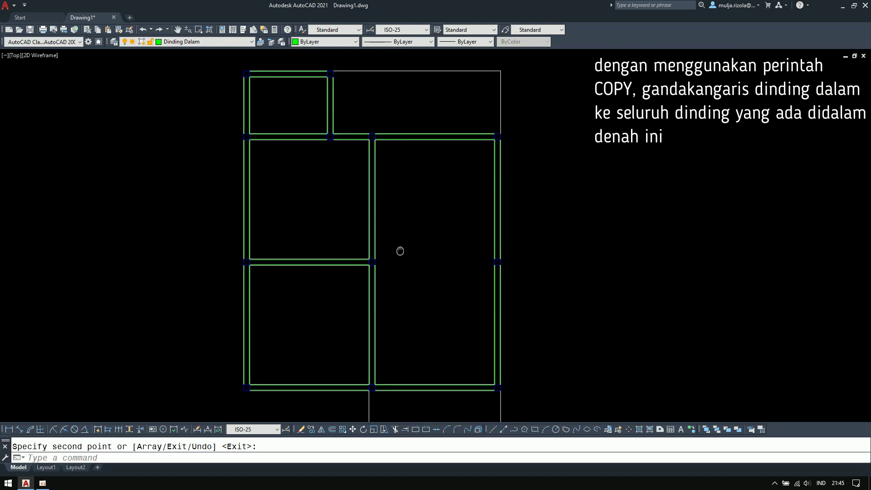
click(208, 42)
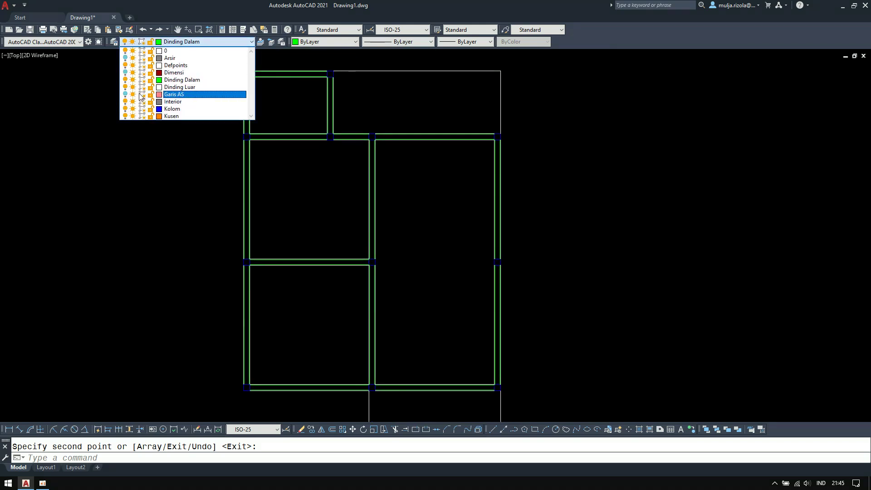
click(124, 94)
scroll(427, 245, up, 4)
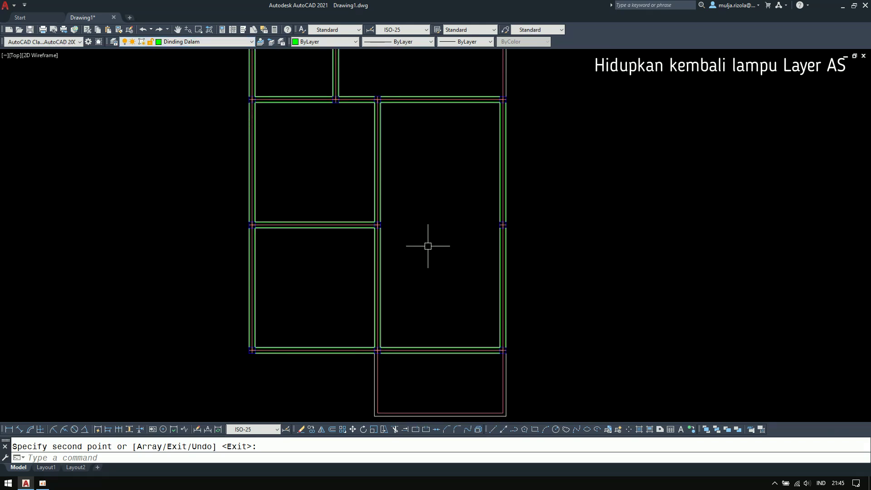
scroll(404, 255, down, 2)
mouse_move(409, 210)
middle_down()
mouse_move(426, 254)
mouse_move(467, 256)
mouse_move(444, 236)
middle_up()
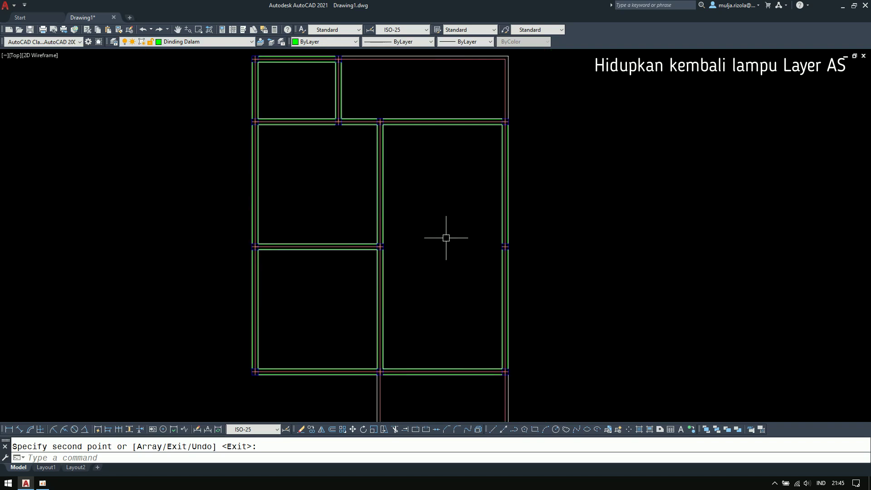
scroll(430, 219, down, 2)
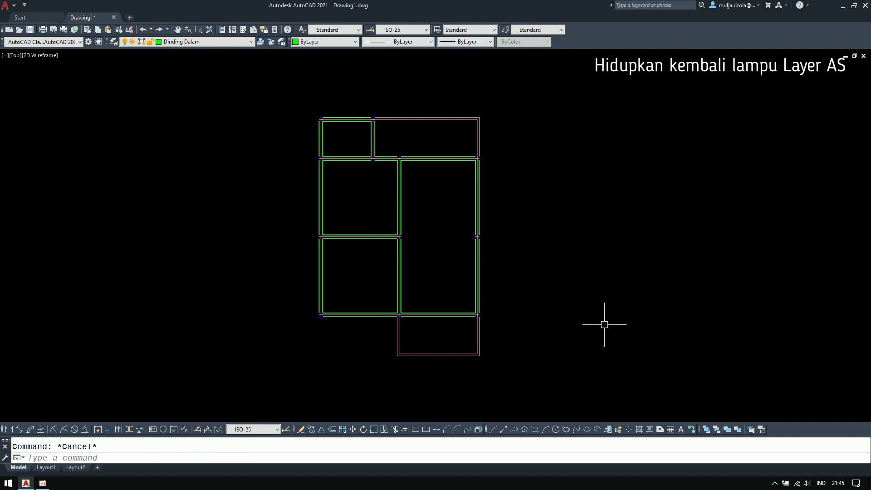
- Place the multiline text RUANG TENGAH in the large right-hand room
scroll(428, 244, up, 2)
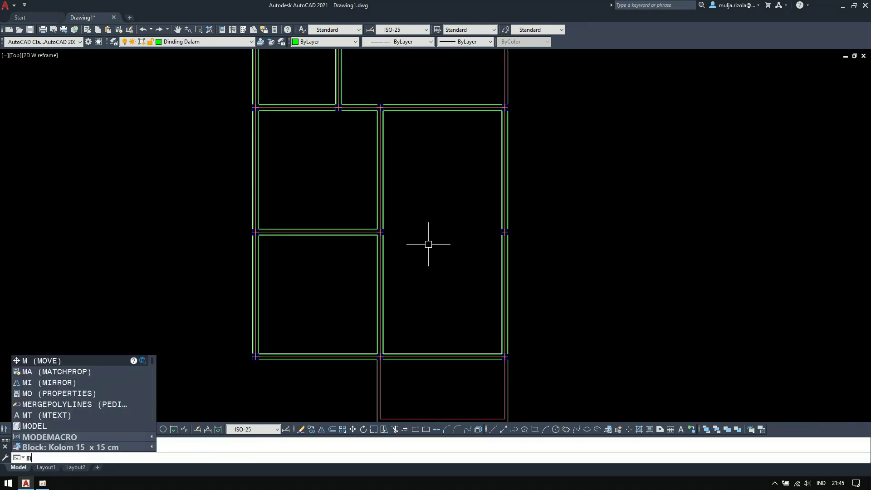
text(t)
key(Return)
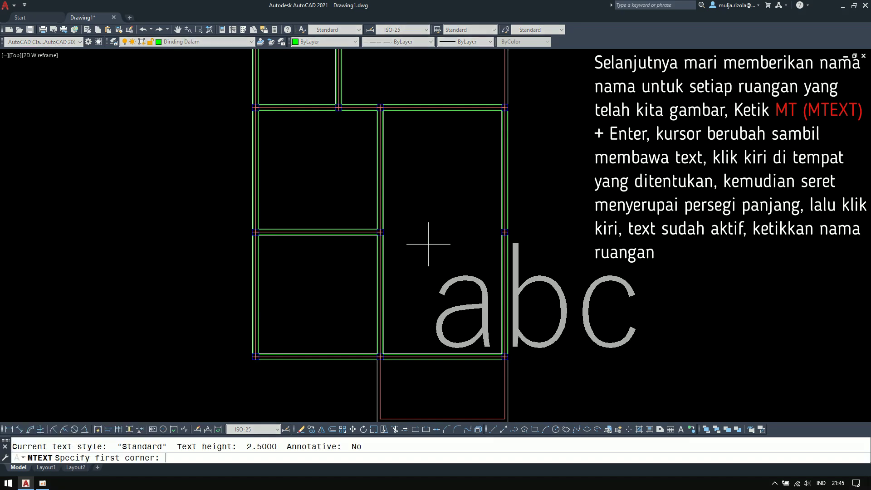
scroll(428, 243, up, 6)
click(329, 238)
click(598, 328)
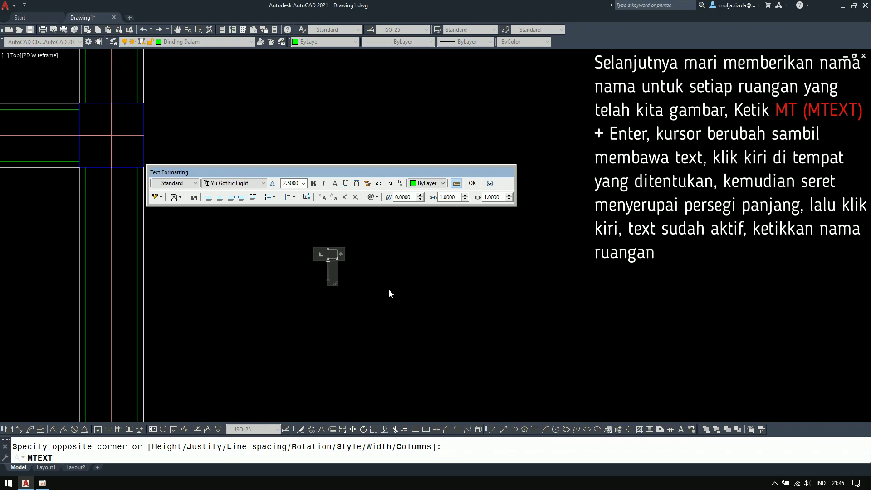
text(RUANG TENGAH)
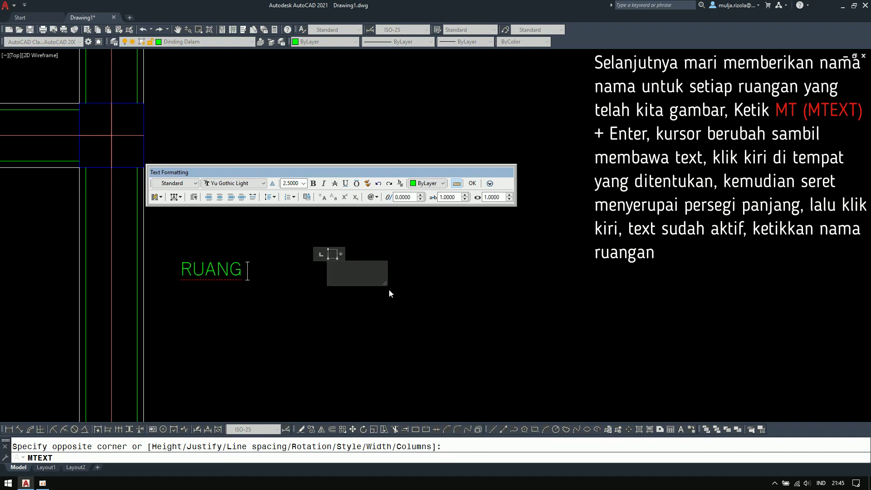
click(389, 293)
- Set the height of the RUANG TENGAH text to 0.15
double_click(503, 235)
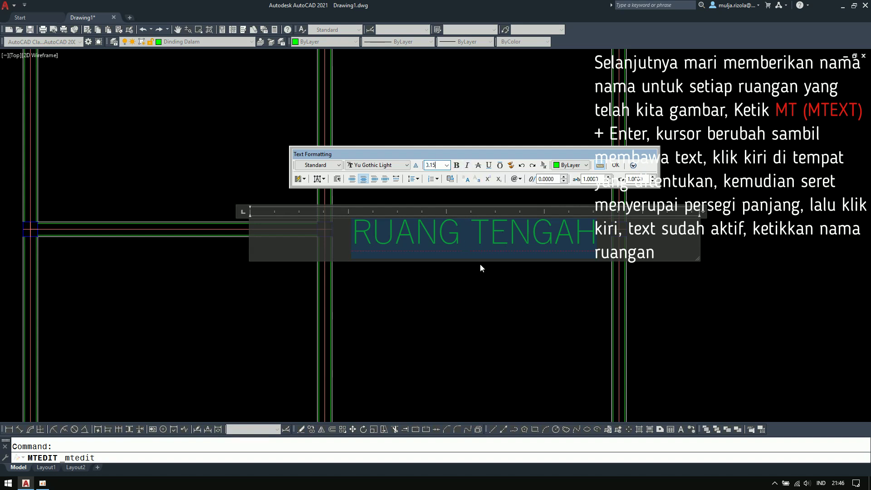
text(0.15)
click(502, 290)
key(Escape)
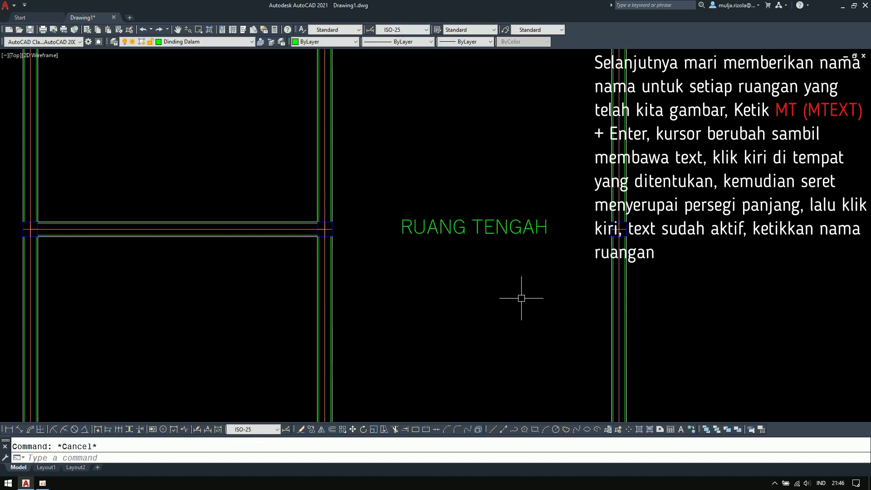
- Create a new layer named Text and set its color to white
text(LA)
key(Return)
right_click(266, 193)
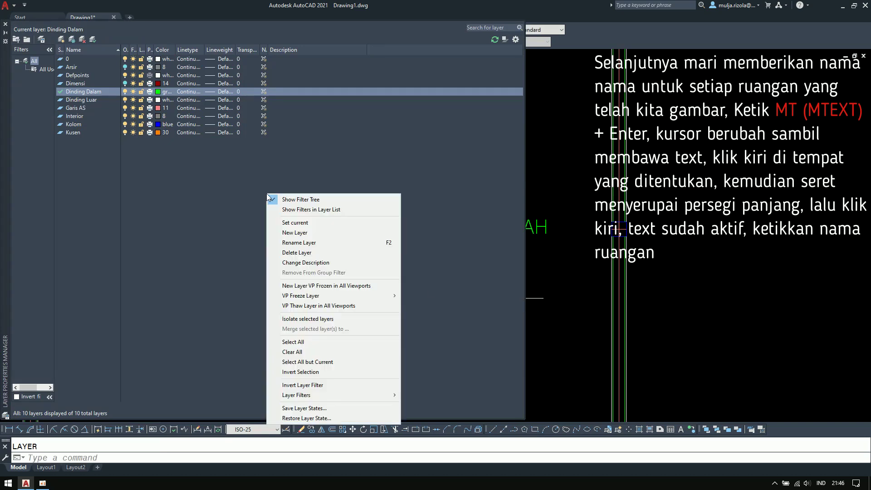
click(299, 235)
text(t)
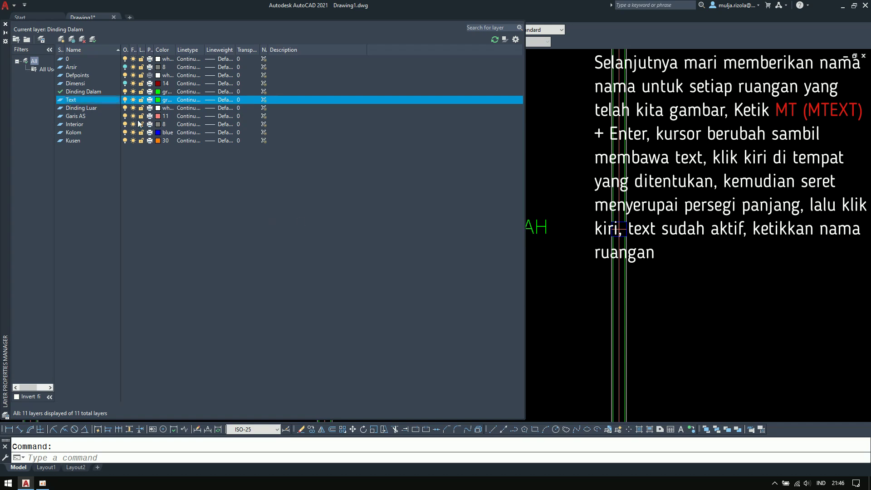
click(161, 100)
click(729, 239)
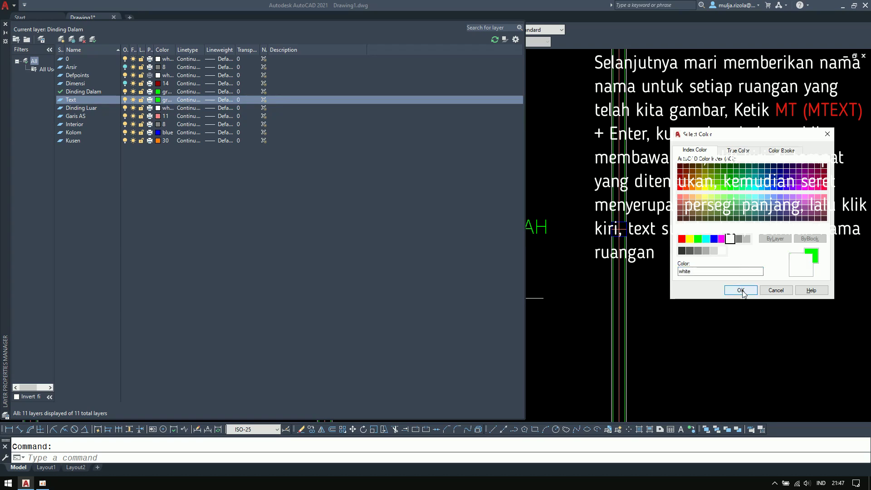
click(740, 290)
click(6, 25)
- Assign the RUANG TENGAH label to the Text layer
scroll(401, 317, up, 3)
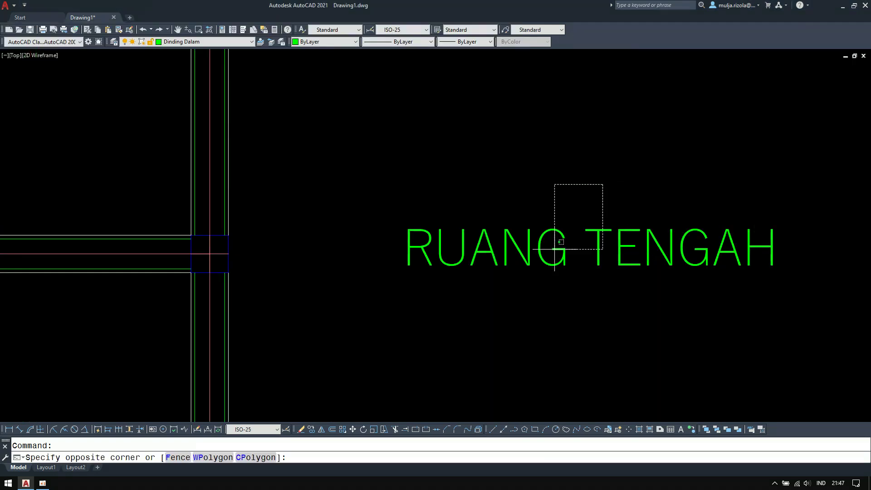
click(307, 156)
click(190, 42)
click(184, 123)
key(Escape)
scroll(377, 233, down, 3)
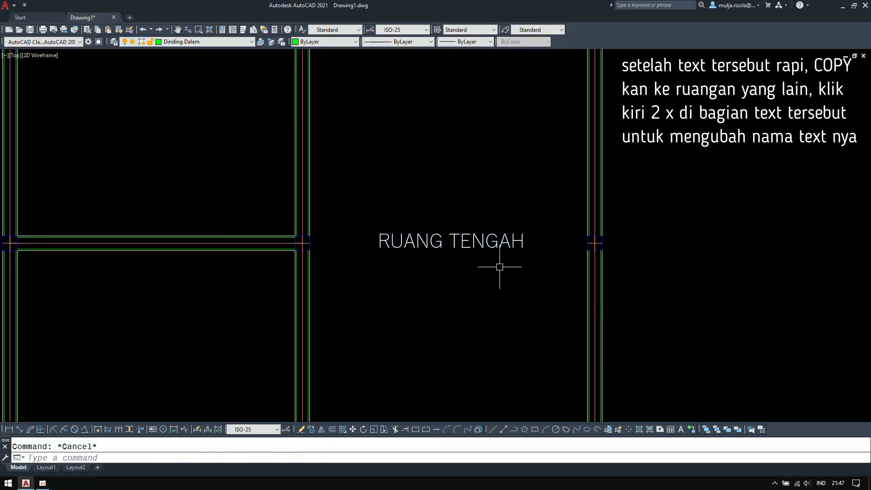
- Break the RUANG TENGAH label into two lines and narrow its text frame
scroll(461, 258, up, 1)
double_click(445, 234)
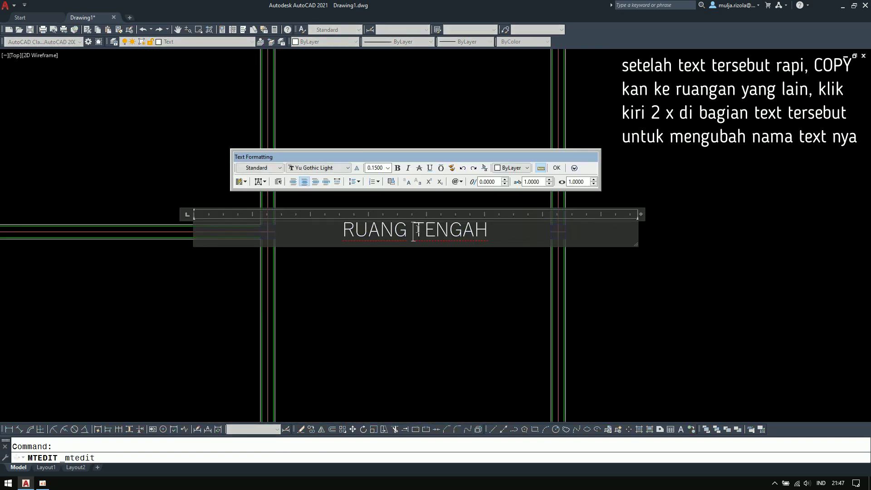
key(Return)
drag(642, 213, 340, 216)
click(291, 279)
- Move the RUANG TENGAH label horizontally to the center of its room
scroll(370, 248, down, 2)
click(349, 270)
click(322, 253)
key(m)
key(Return)
click(326, 285)
click(421, 285)
- Copy the RUANG TENGAH label into the lower-left room with Ortho off
scroll(387, 248, up, 2)
click(393, 240)
click(375, 200)
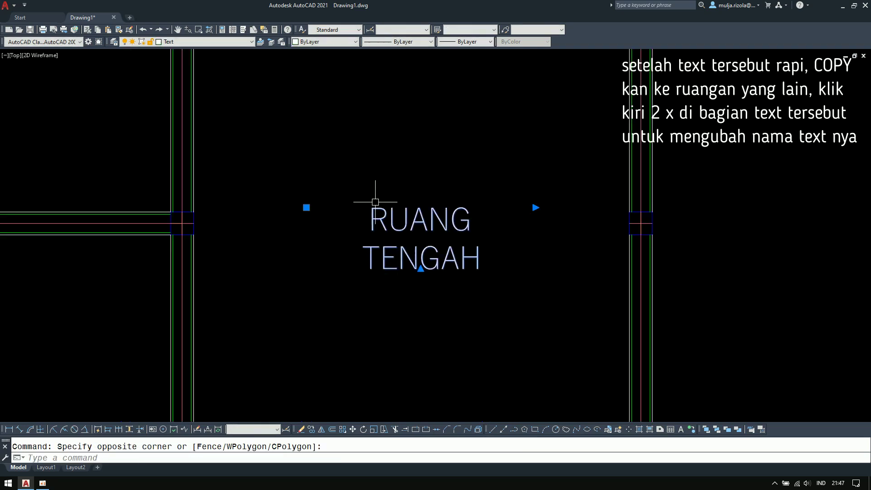
key(Return)
click(436, 301)
scroll(437, 267, down, 2)
key(F8)
scroll(382, 235, down, 2)
scroll(331, 283, up, 2)
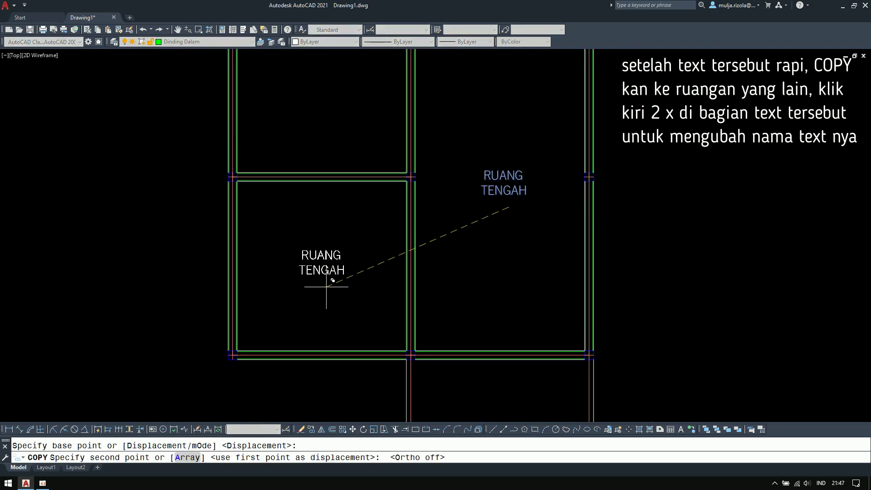
click(323, 289)
key(Escape)
key(Escape)
- Change the lower-left room's label to KAMAR TIDUR on two lines
double_click(324, 274)
text(KAMAR)
key(Return)
text(TIDUR)
click(357, 305)
- Copy the KAMAR TIDUR label straight up into the room above with Ortho on
scroll(357, 297, down, 4)
click(360, 248)
click(358, 301)
text(co)
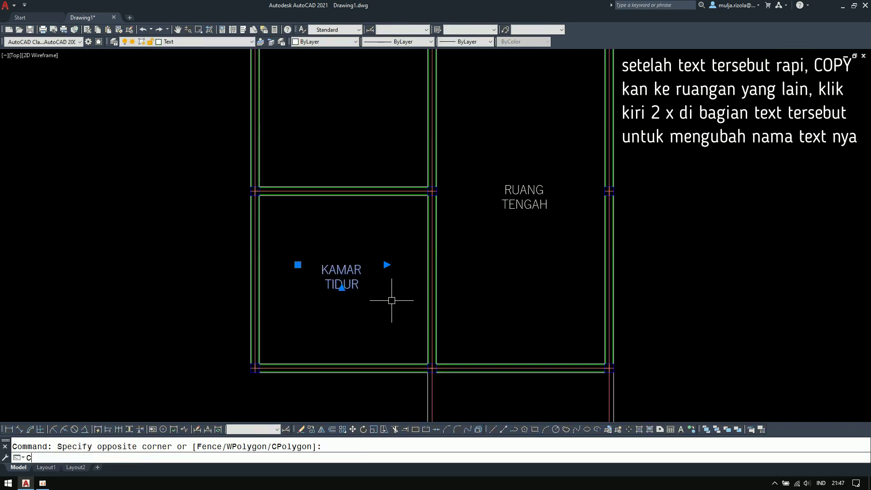
key(Return)
click(378, 295)
scroll(396, 305, down, 4)
key(F8)
click(388, 236)
scroll(389, 240, up, 4)
key(Escape)
key(Escape)
- Copy the RUANG TENGAH label straight down into the front terrace
click(477, 290)
scroll(545, 251, down, 4)
scroll(565, 318, up, 4)
click(565, 309)
key(Escape)
key(Escape)
- Change the front terrace's label to TERAS DEPAN on two lines
scroll(373, 300, up, 3)
double_click(363, 311)
text(TERAS)
key(Return)
text(DEOPA)
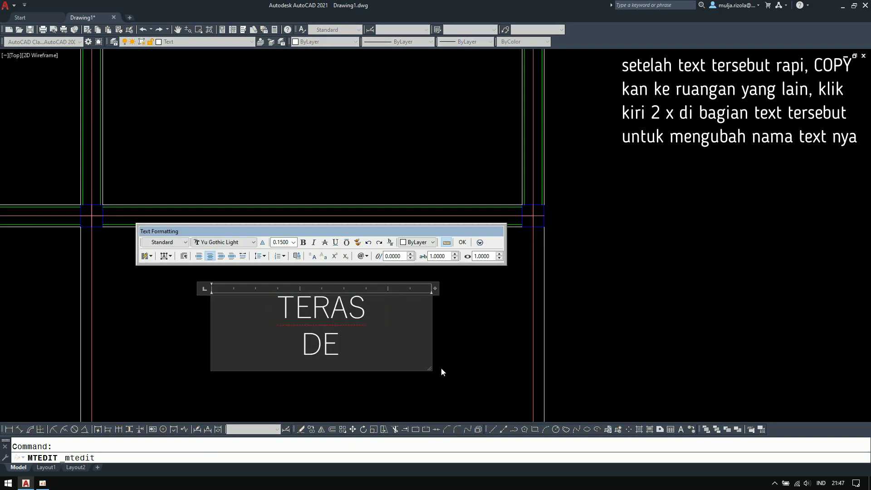
key(BackSpace)
key(BackSpace)
key(BackSpace)
text(PAN)
click(440, 368)
- Copy the TERAS DEPAN label straight up into the rear terrace
scroll(441, 368, down, 4)
click(395, 329)
text(co)
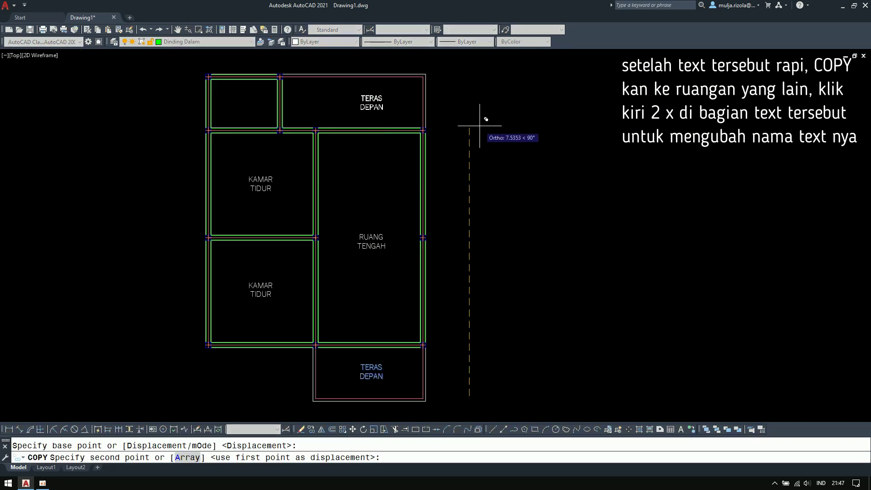
click(479, 120)
- Change the rear terrace's label to TERAS BELAKANG on two lines
double_click(367, 145)
text(TERAS)
key(Return)
text(BELAKANG)
click(428, 227)
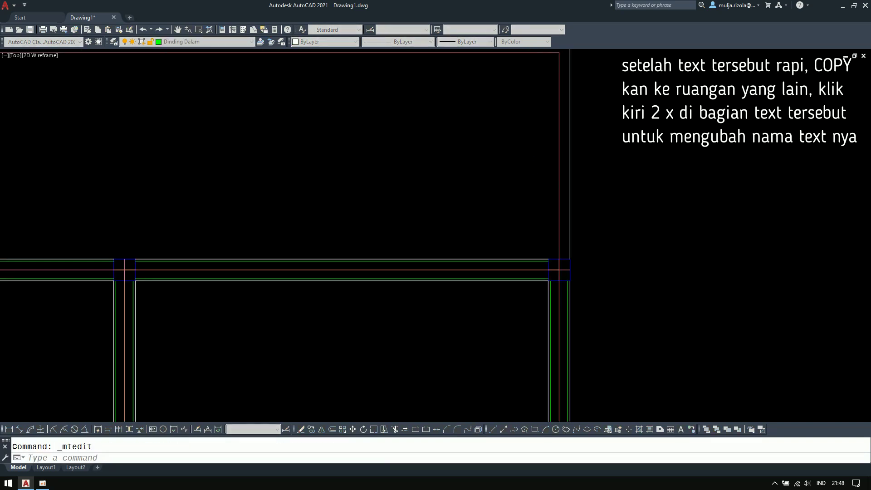
- Copy the TERAS BELAKANG label horizontally into the small upper-left room
scroll(454, 218, down, 3)
click(571, 241)
click(527, 197)
text(CO)
key(Return)
click(589, 121)
click(270, 102)
key(Escape)
- Change the small upper-left room's label to KAMAR MANDI on two lines
scroll(121, 217, up, 4)
double_click(354, 198)
text(KAMAR)
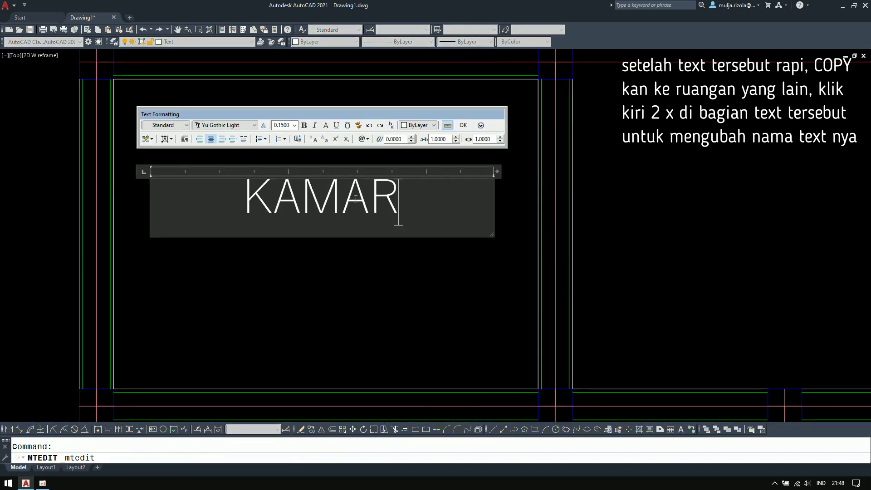
key(Return)
text(MANDI)
click(426, 328)
scroll(404, 282, down, 8)
middle_drag(403, 277, 380, 134)
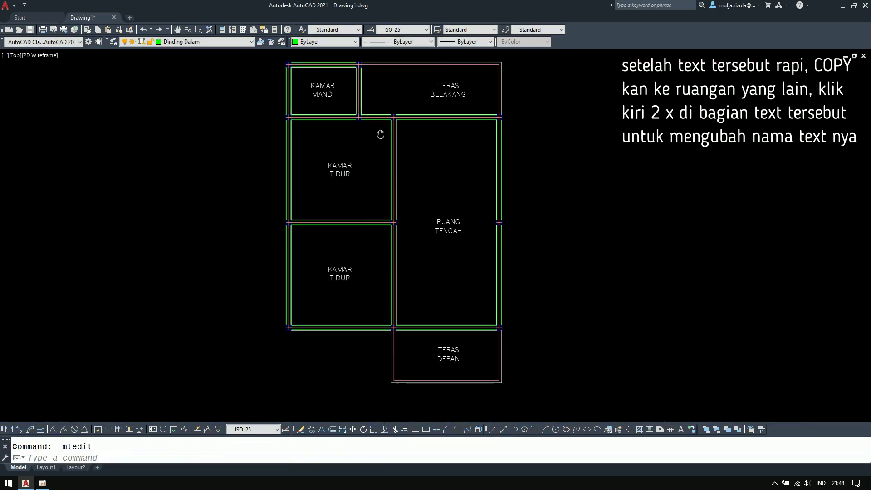
- Save the floor plan with its finished room labels under the existing file name Drawing1.dwg
scroll(371, 132, down, 4)
text(z)
key(Return)
click(323, 109)
click(428, 245)
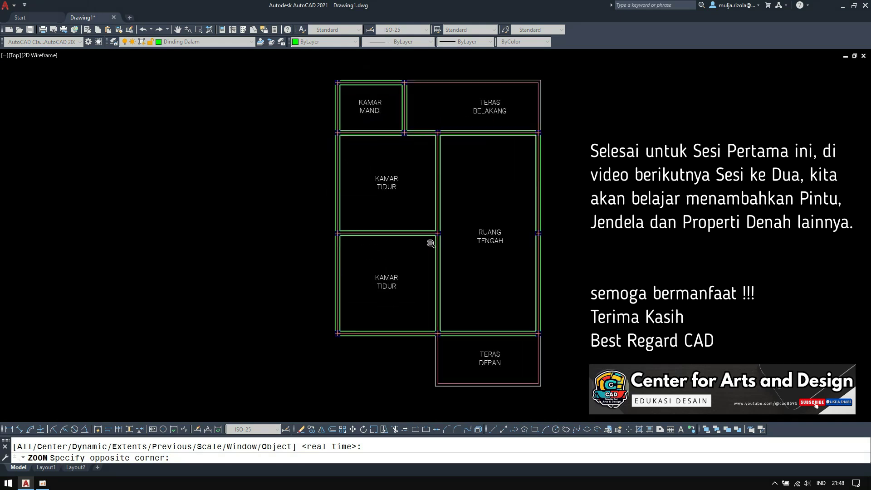
key(Return)
click(330, 73)
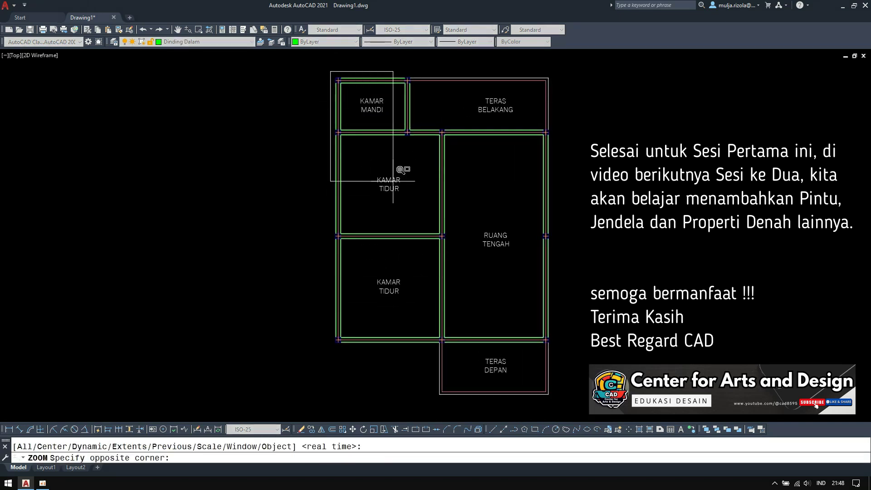
click(567, 390)
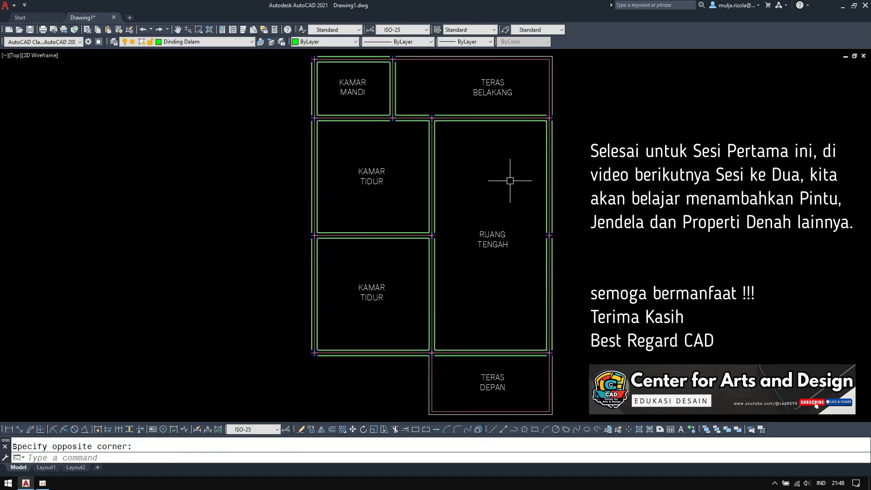
click(30, 30)
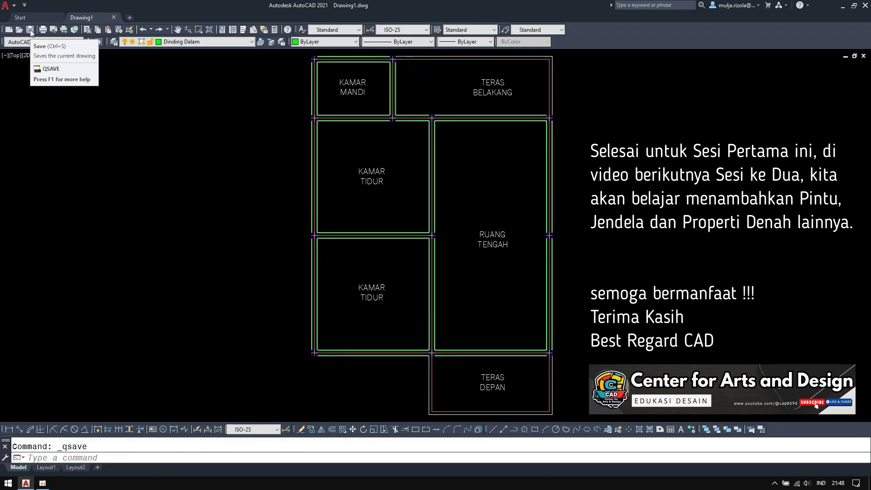